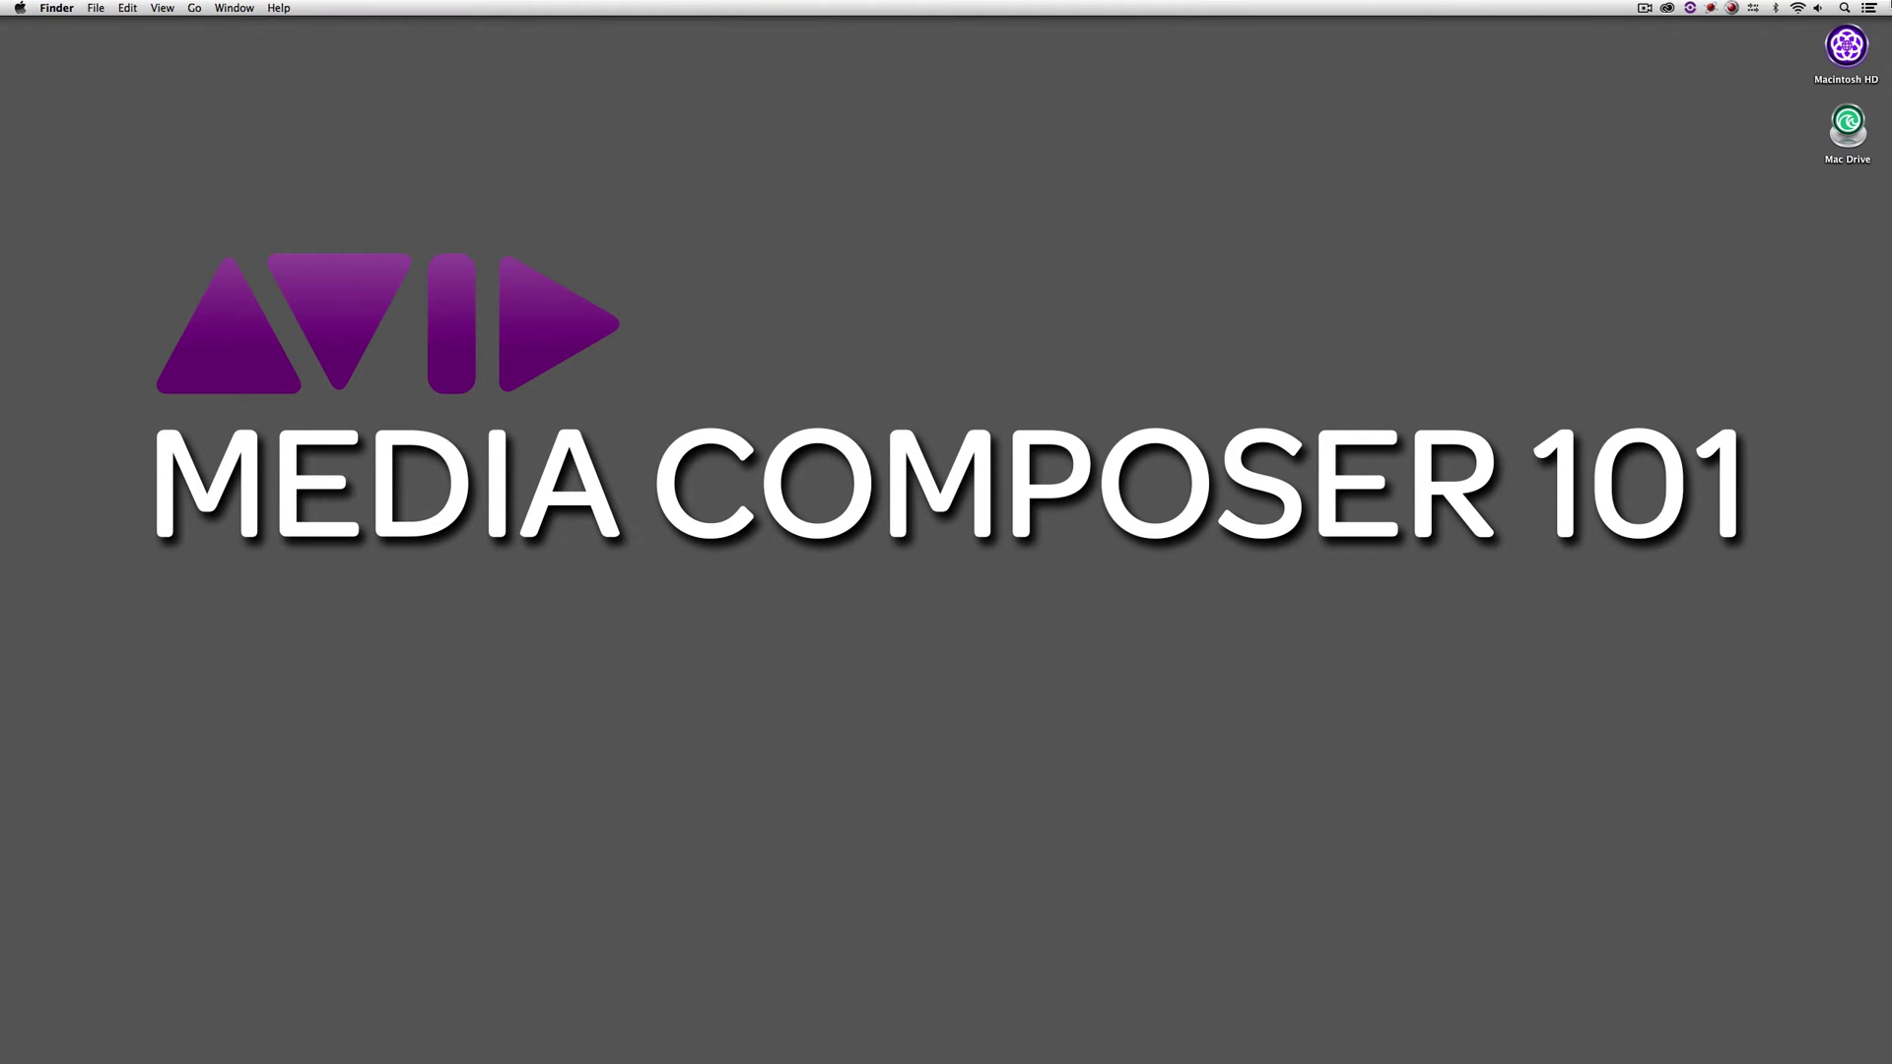
Switch to Avid Media Composer and activate the Composer, Timeline and project windows one after another.
key(super+Tab)
key(super+Tab)
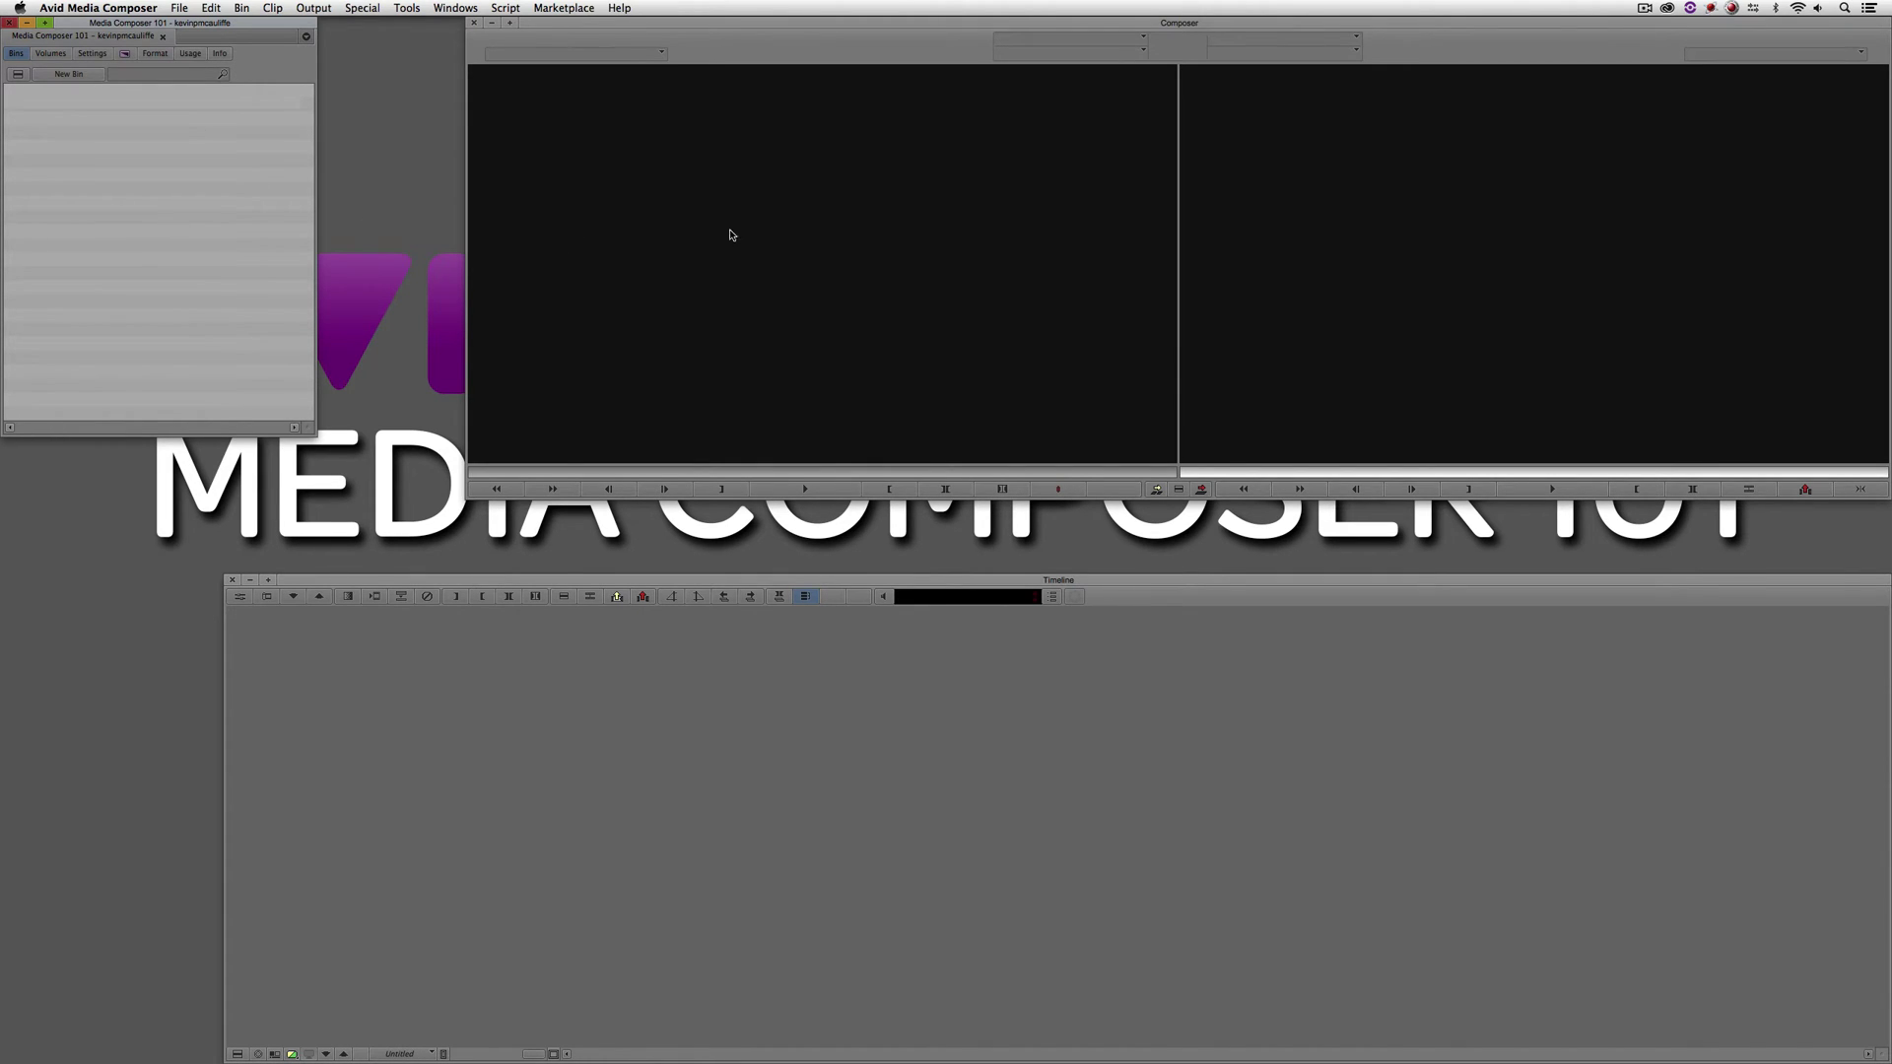
click(773, 224)
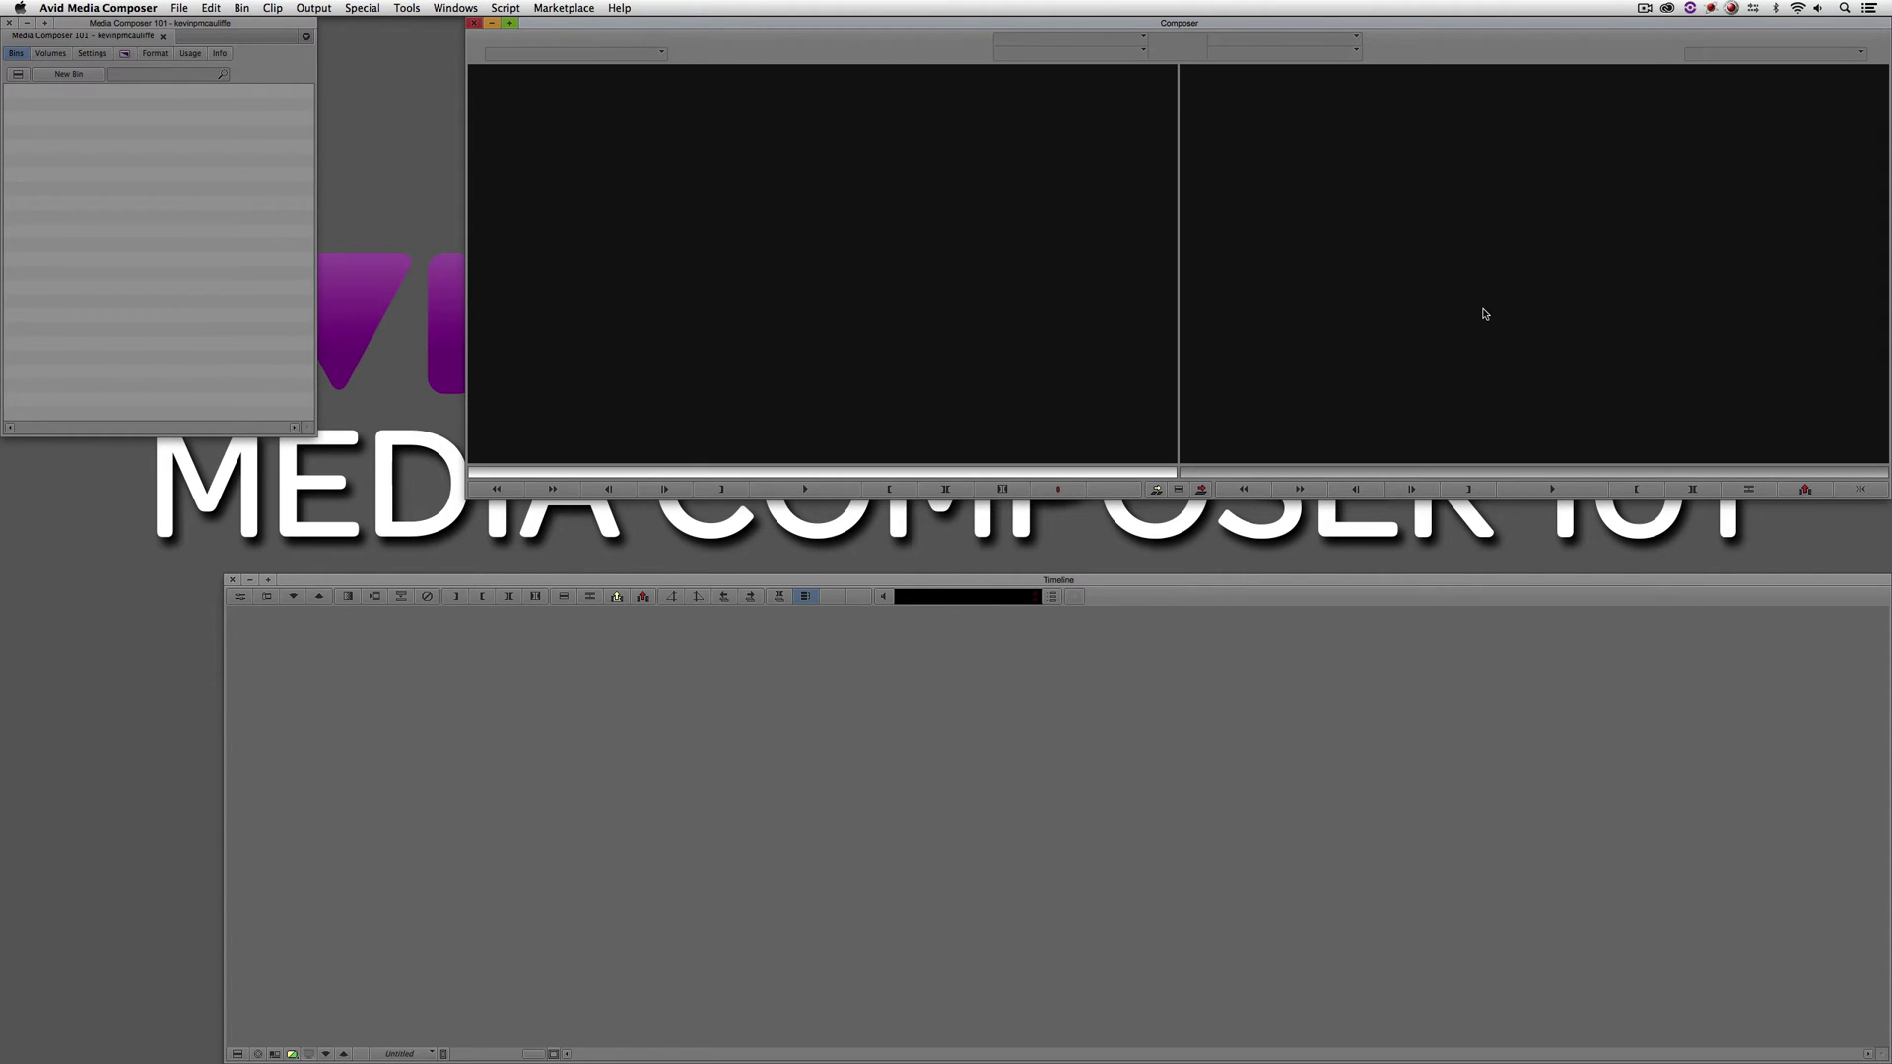
click(1137, 582)
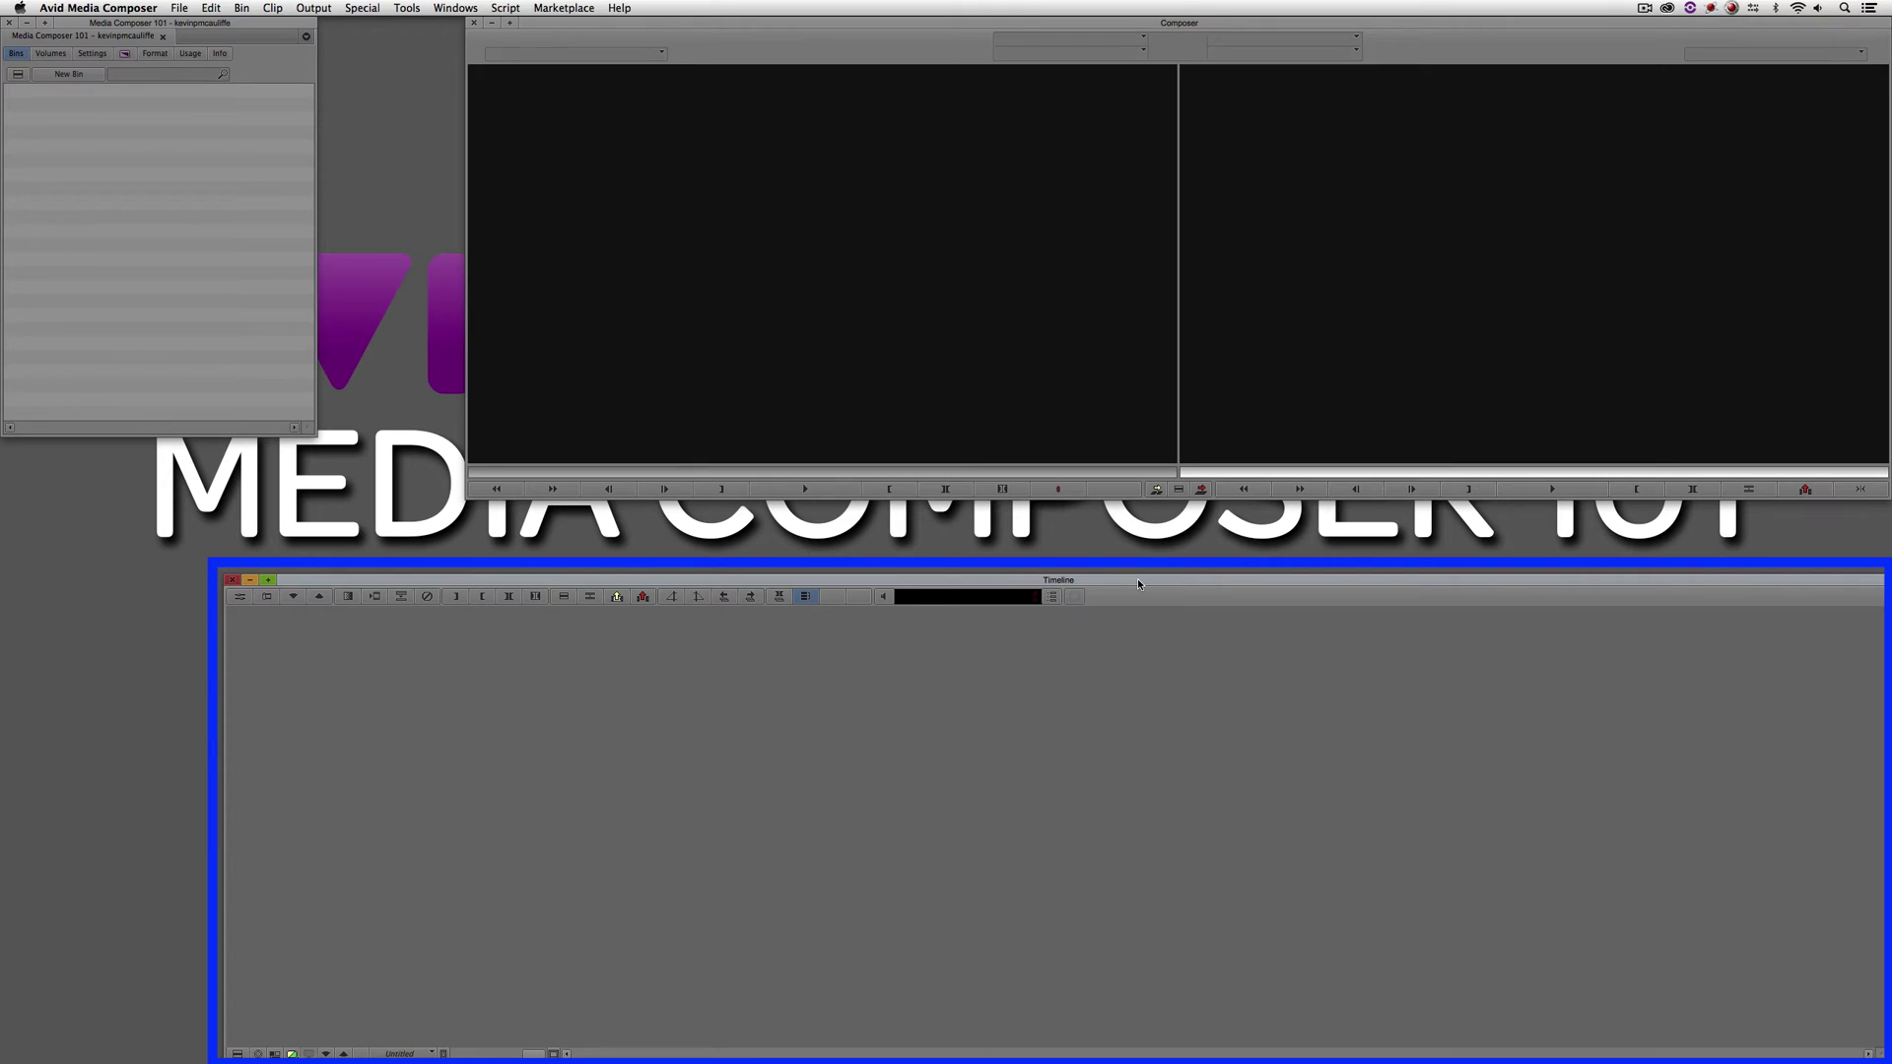
click(203, 177)
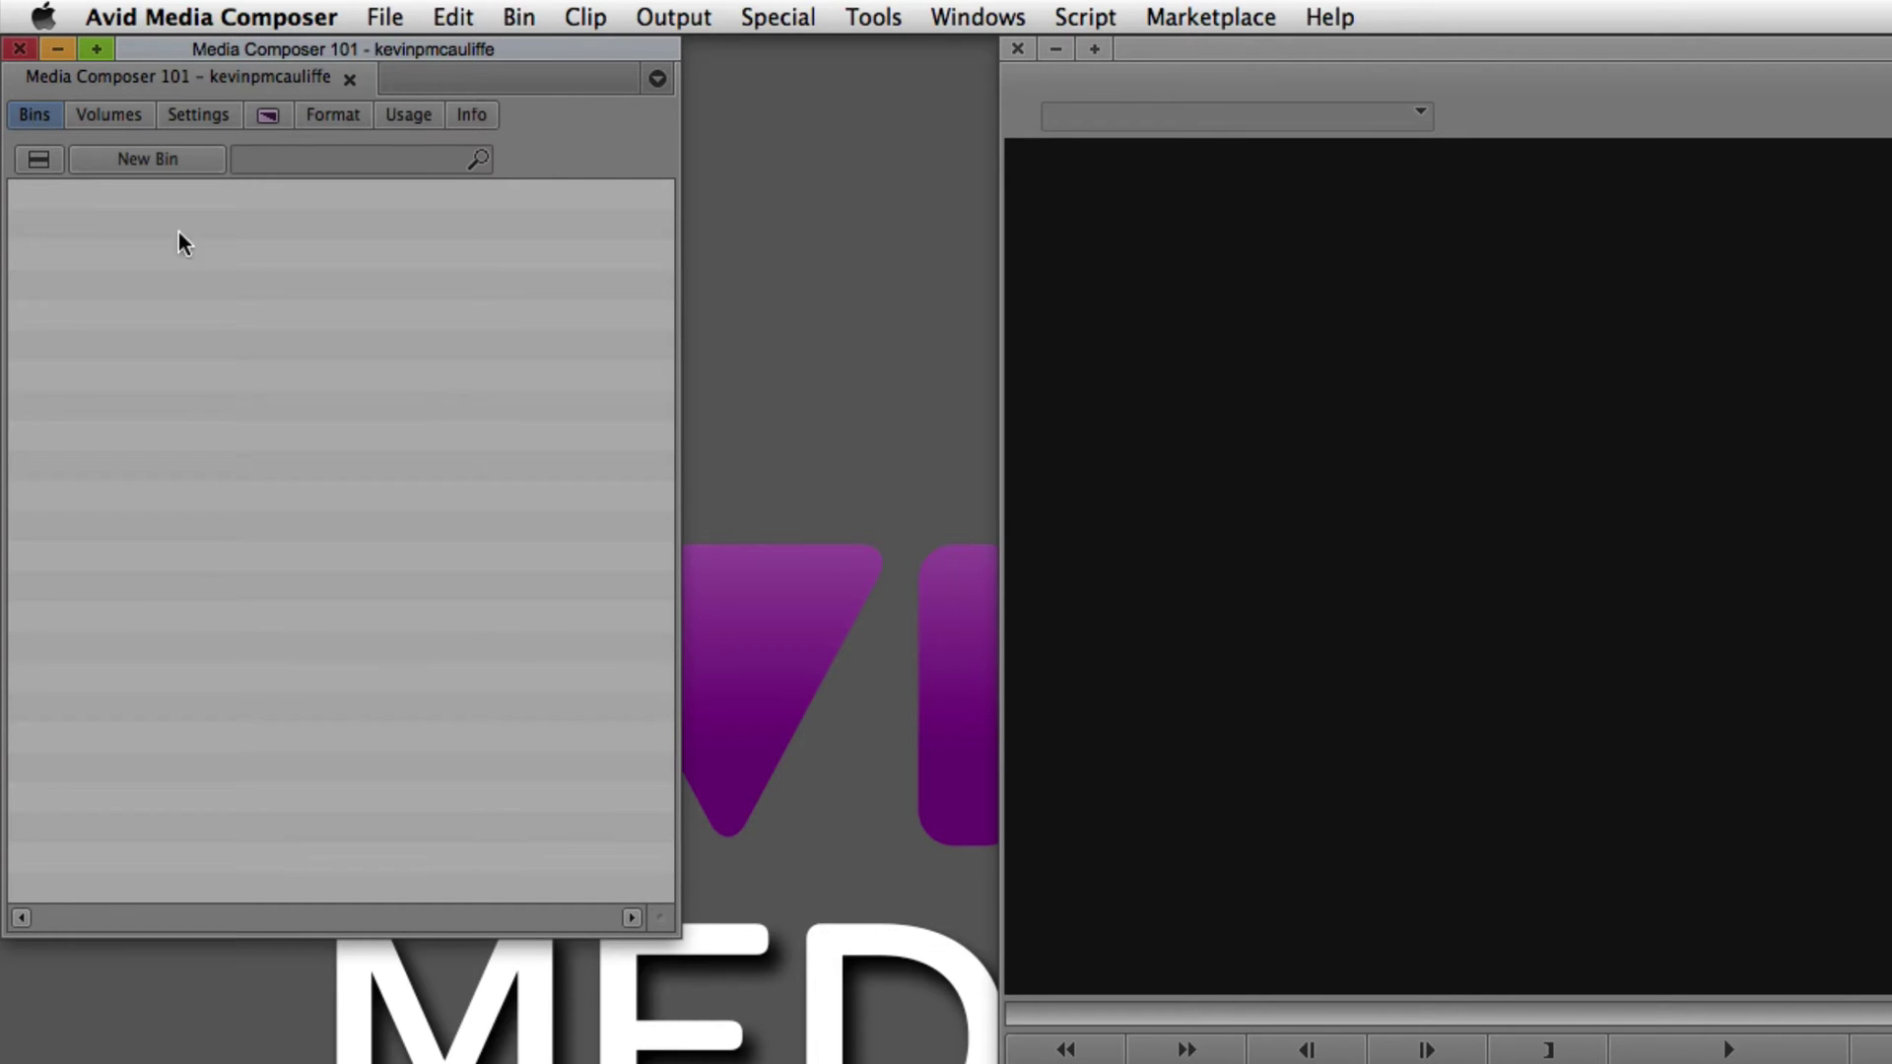
right_click(222, 336)
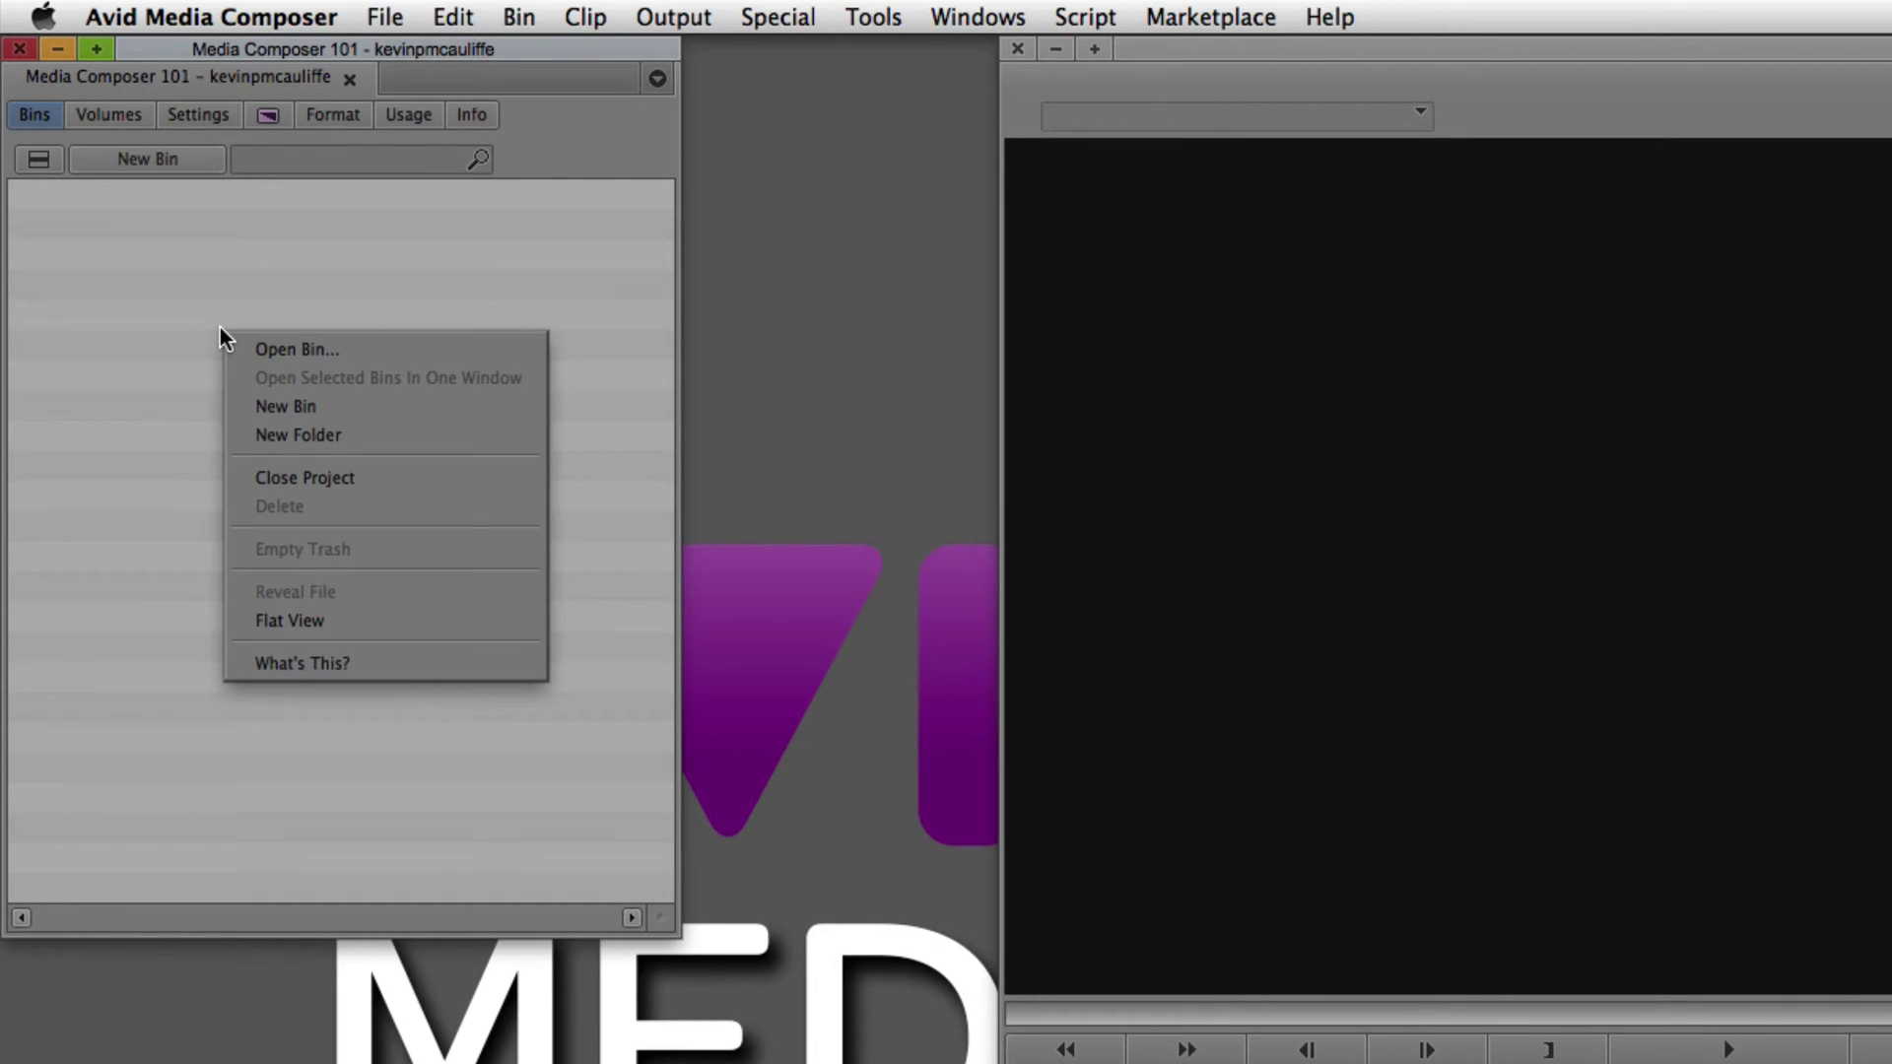
click(311, 406)
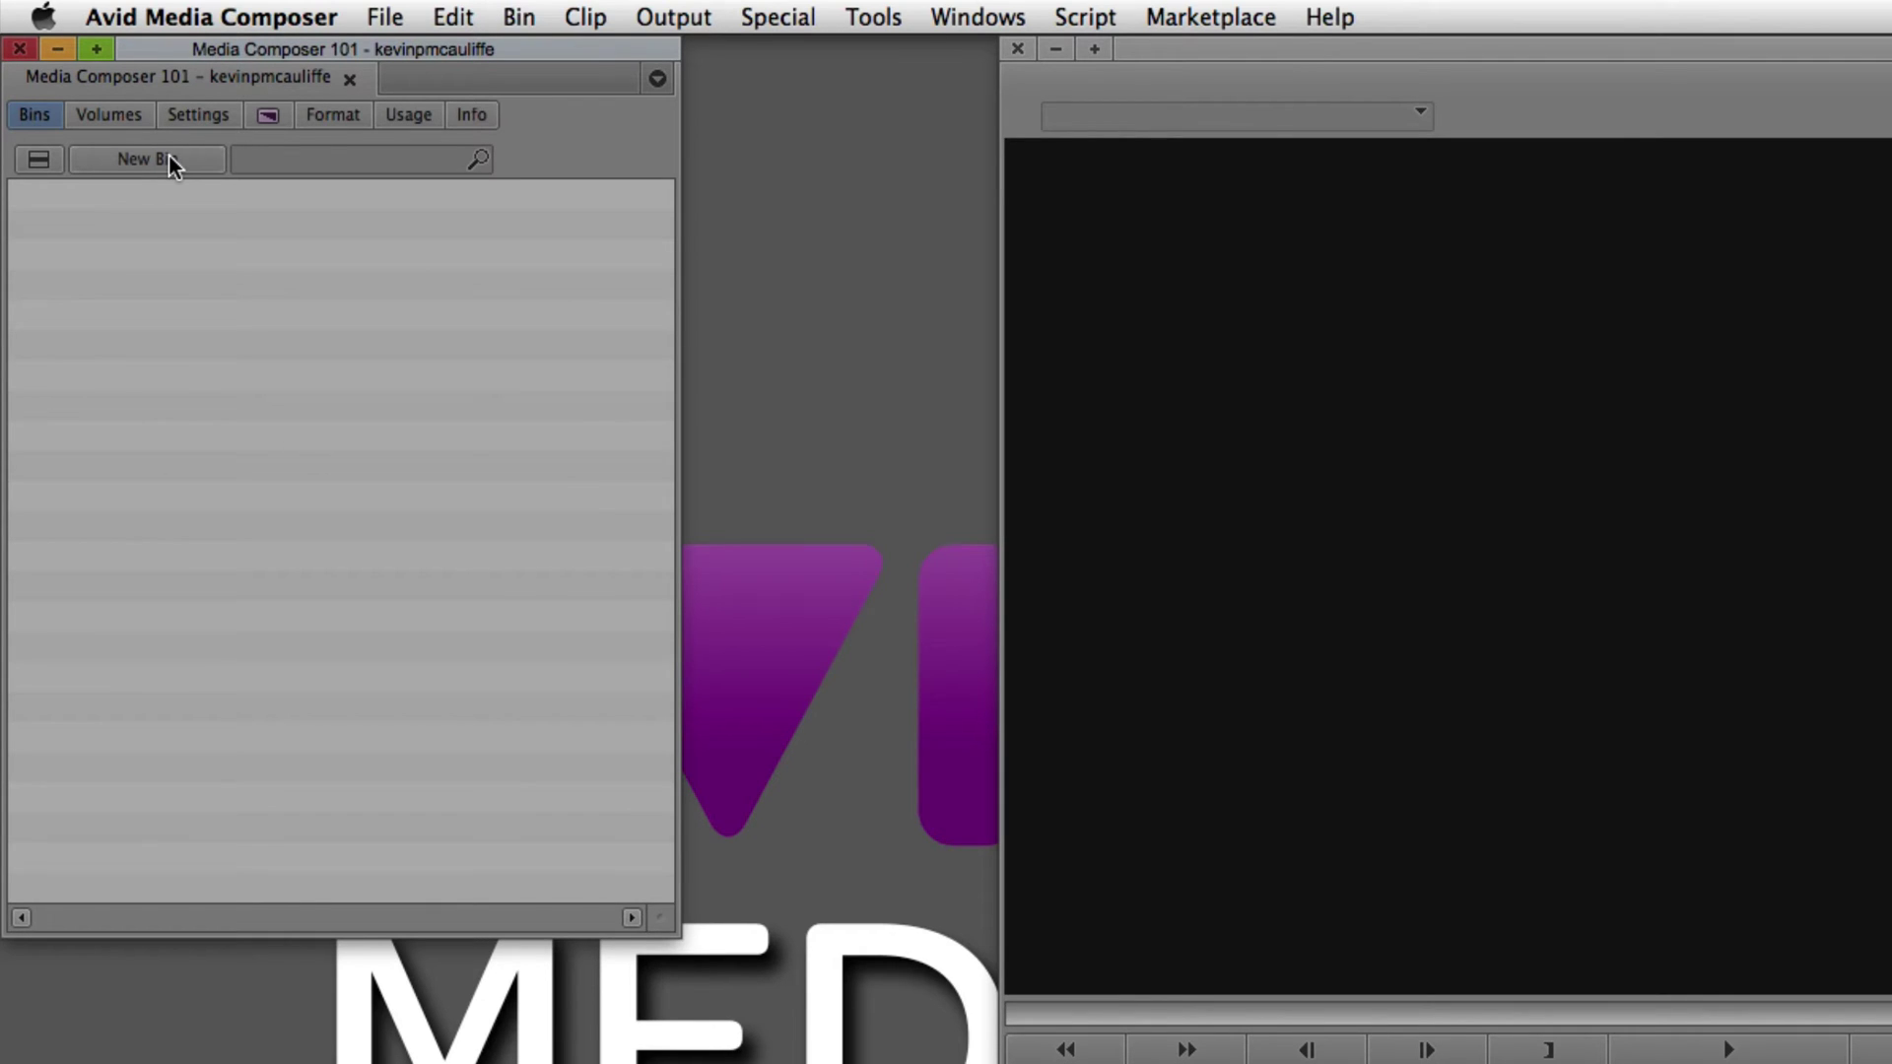
click(394, 14)
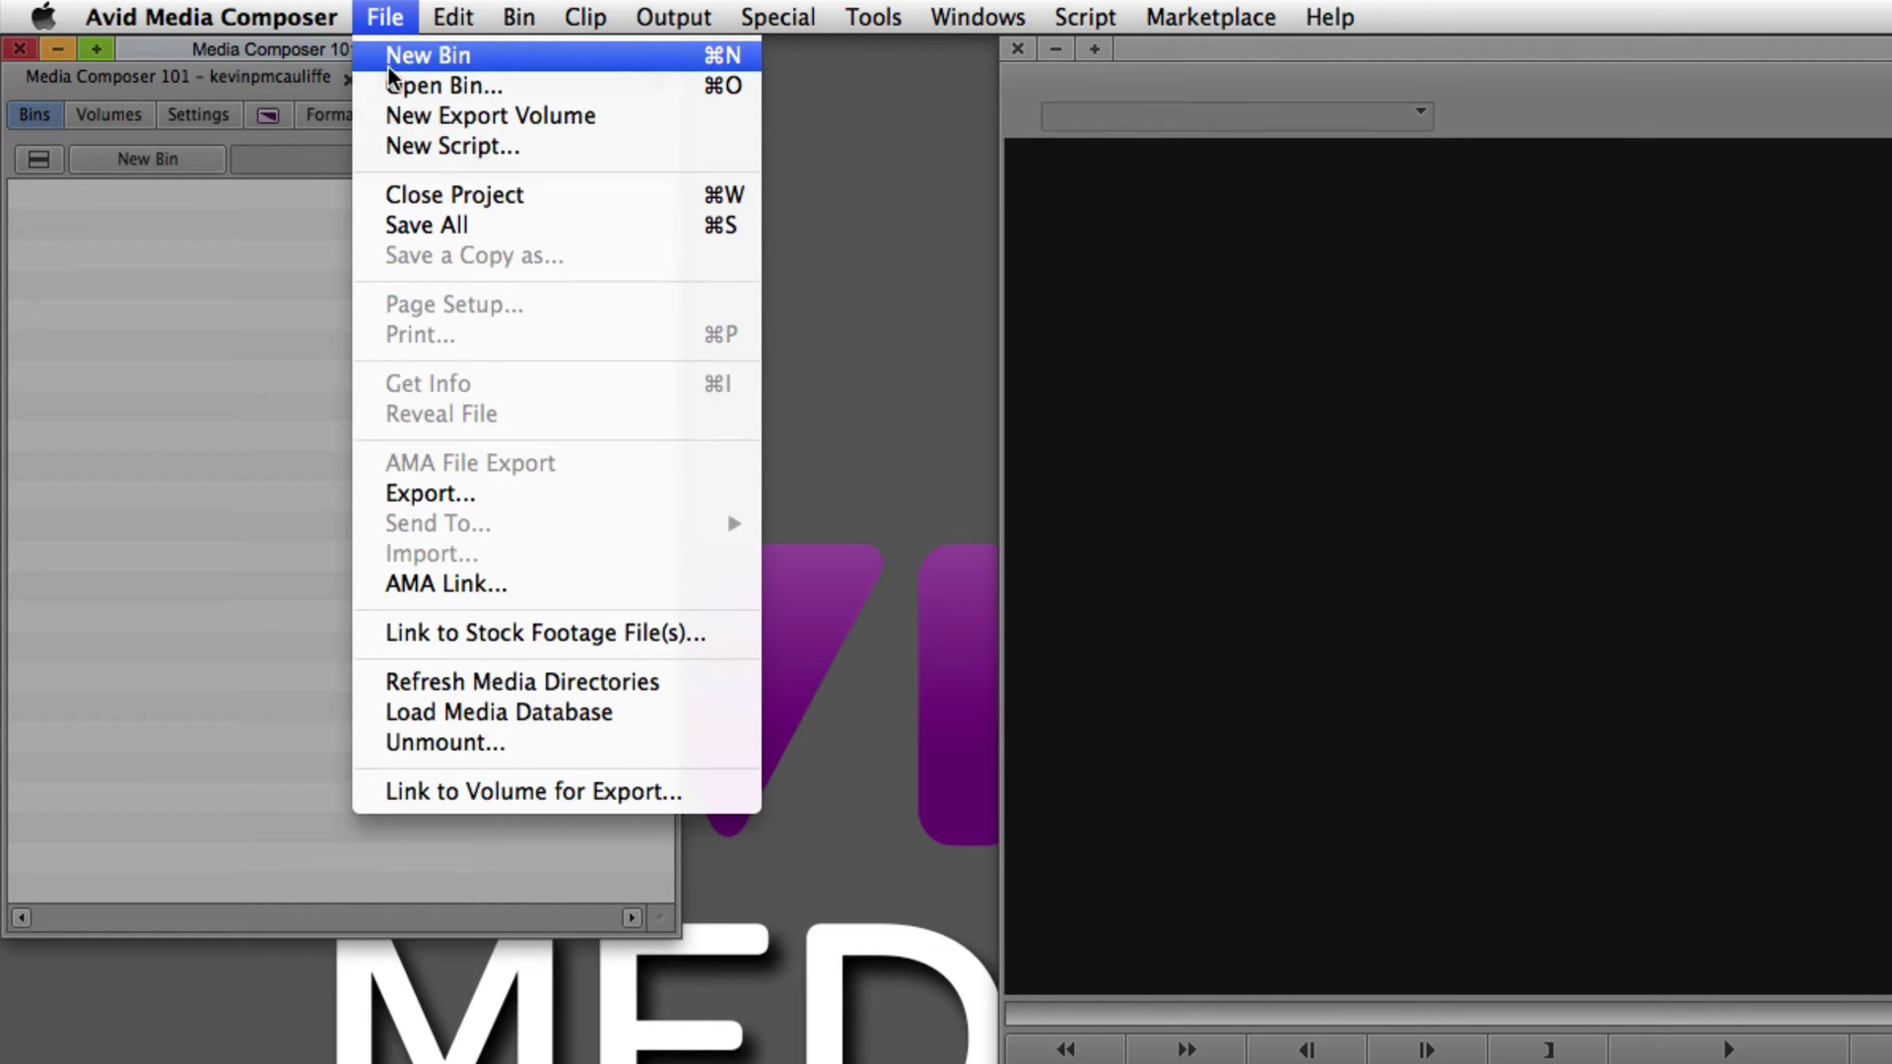
click(154, 324)
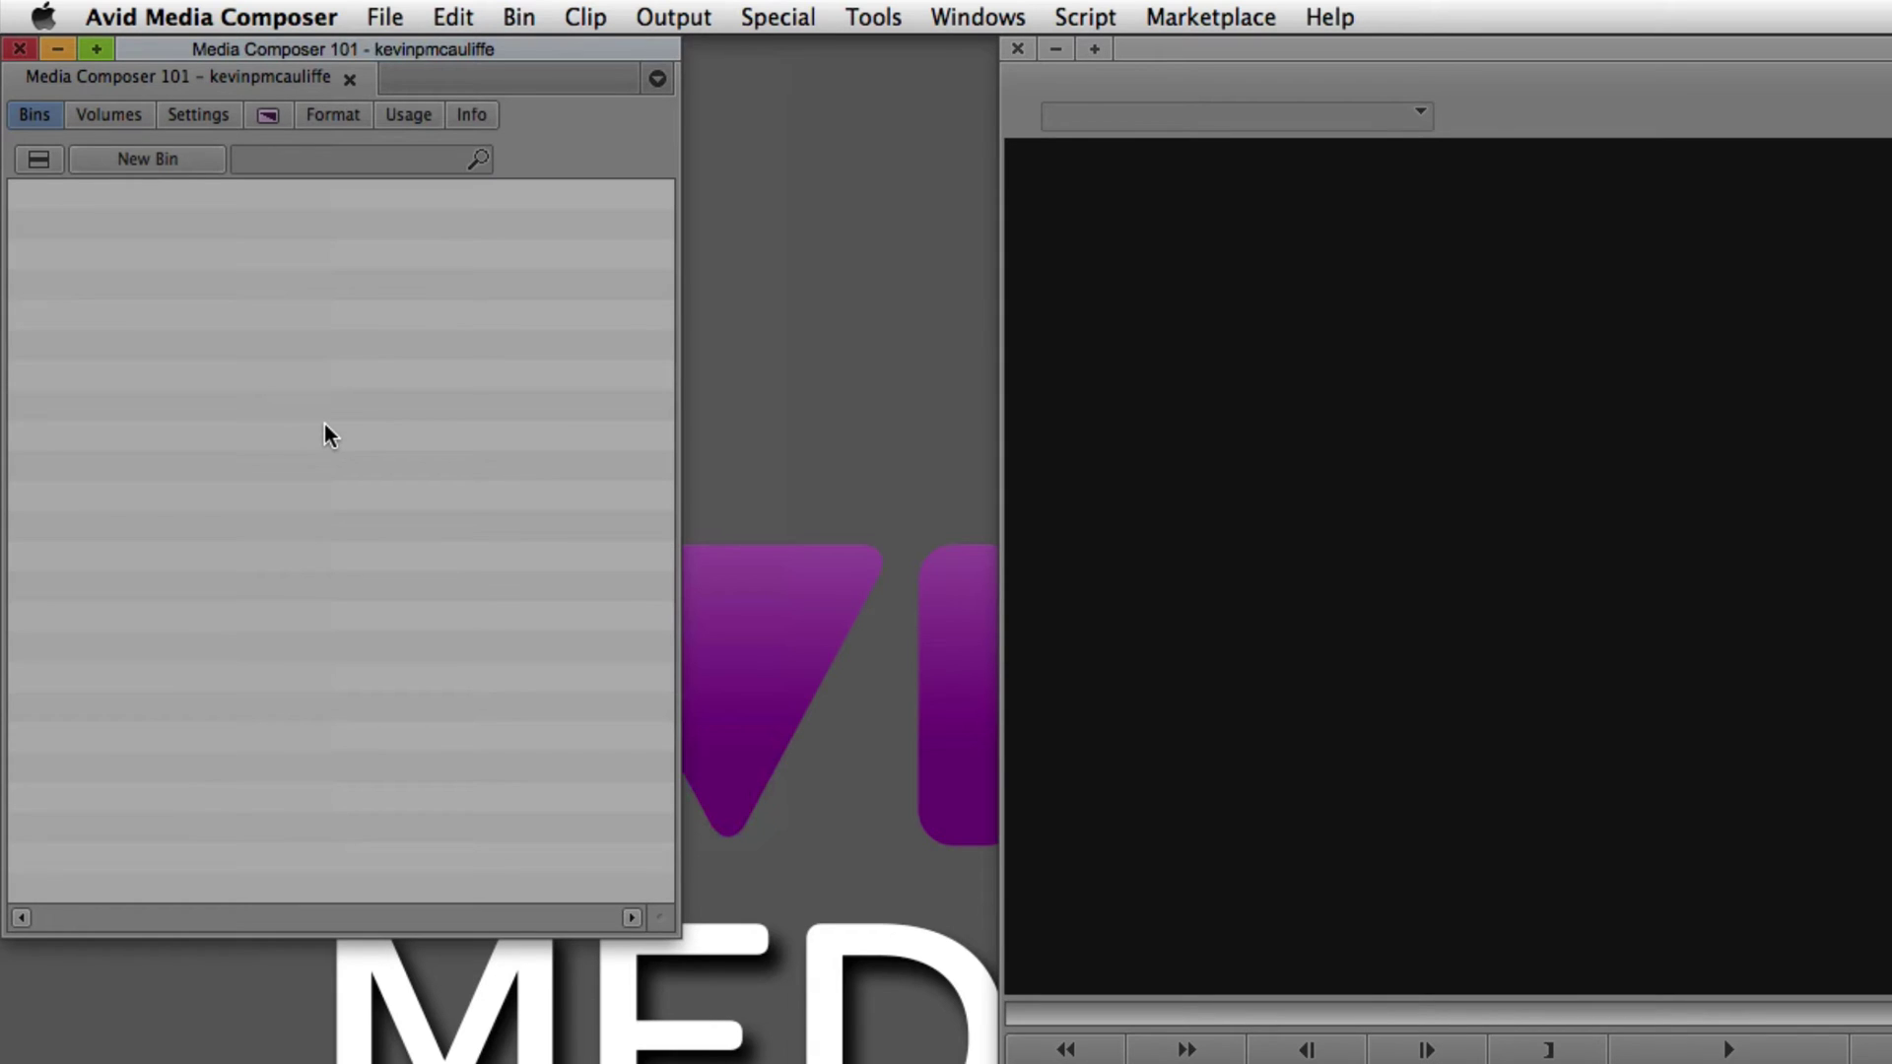
Create a new bin named Blue Clips and place its window beside the lower part of the project window.
key(super+n)
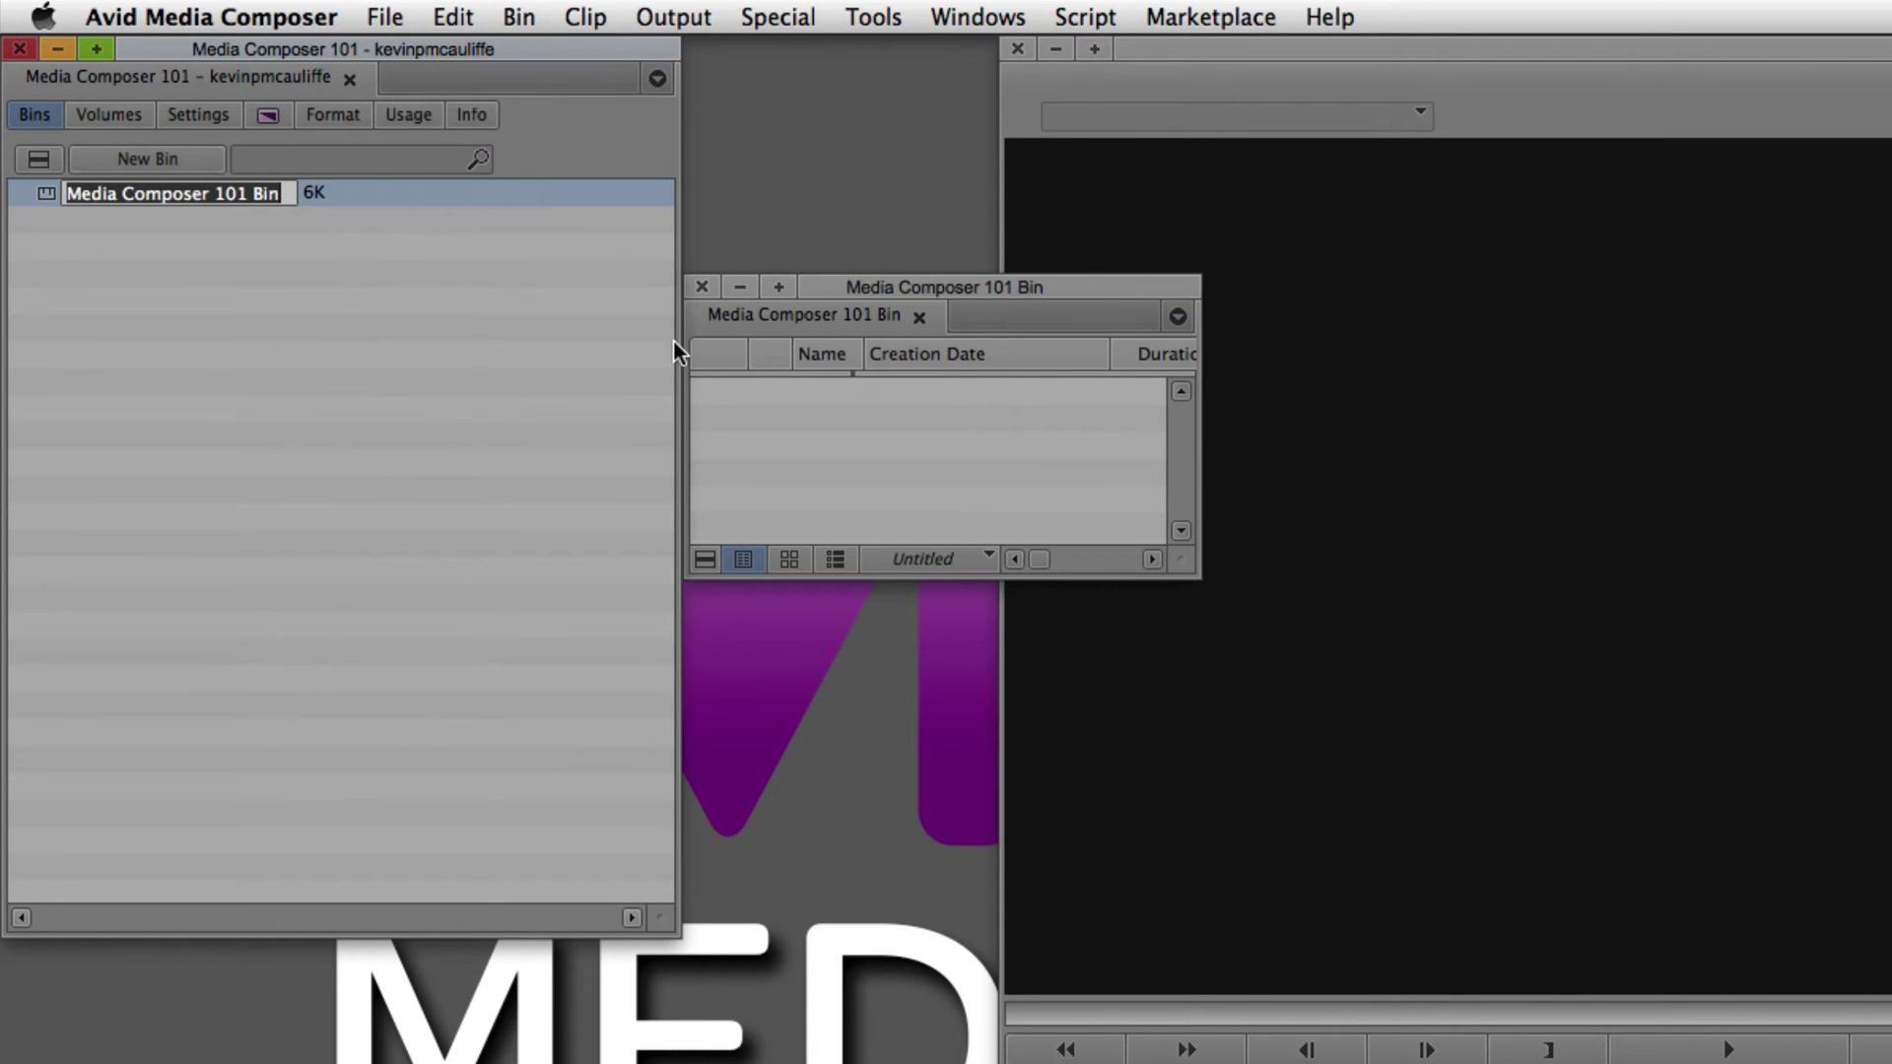
drag(863, 283, 961, 439)
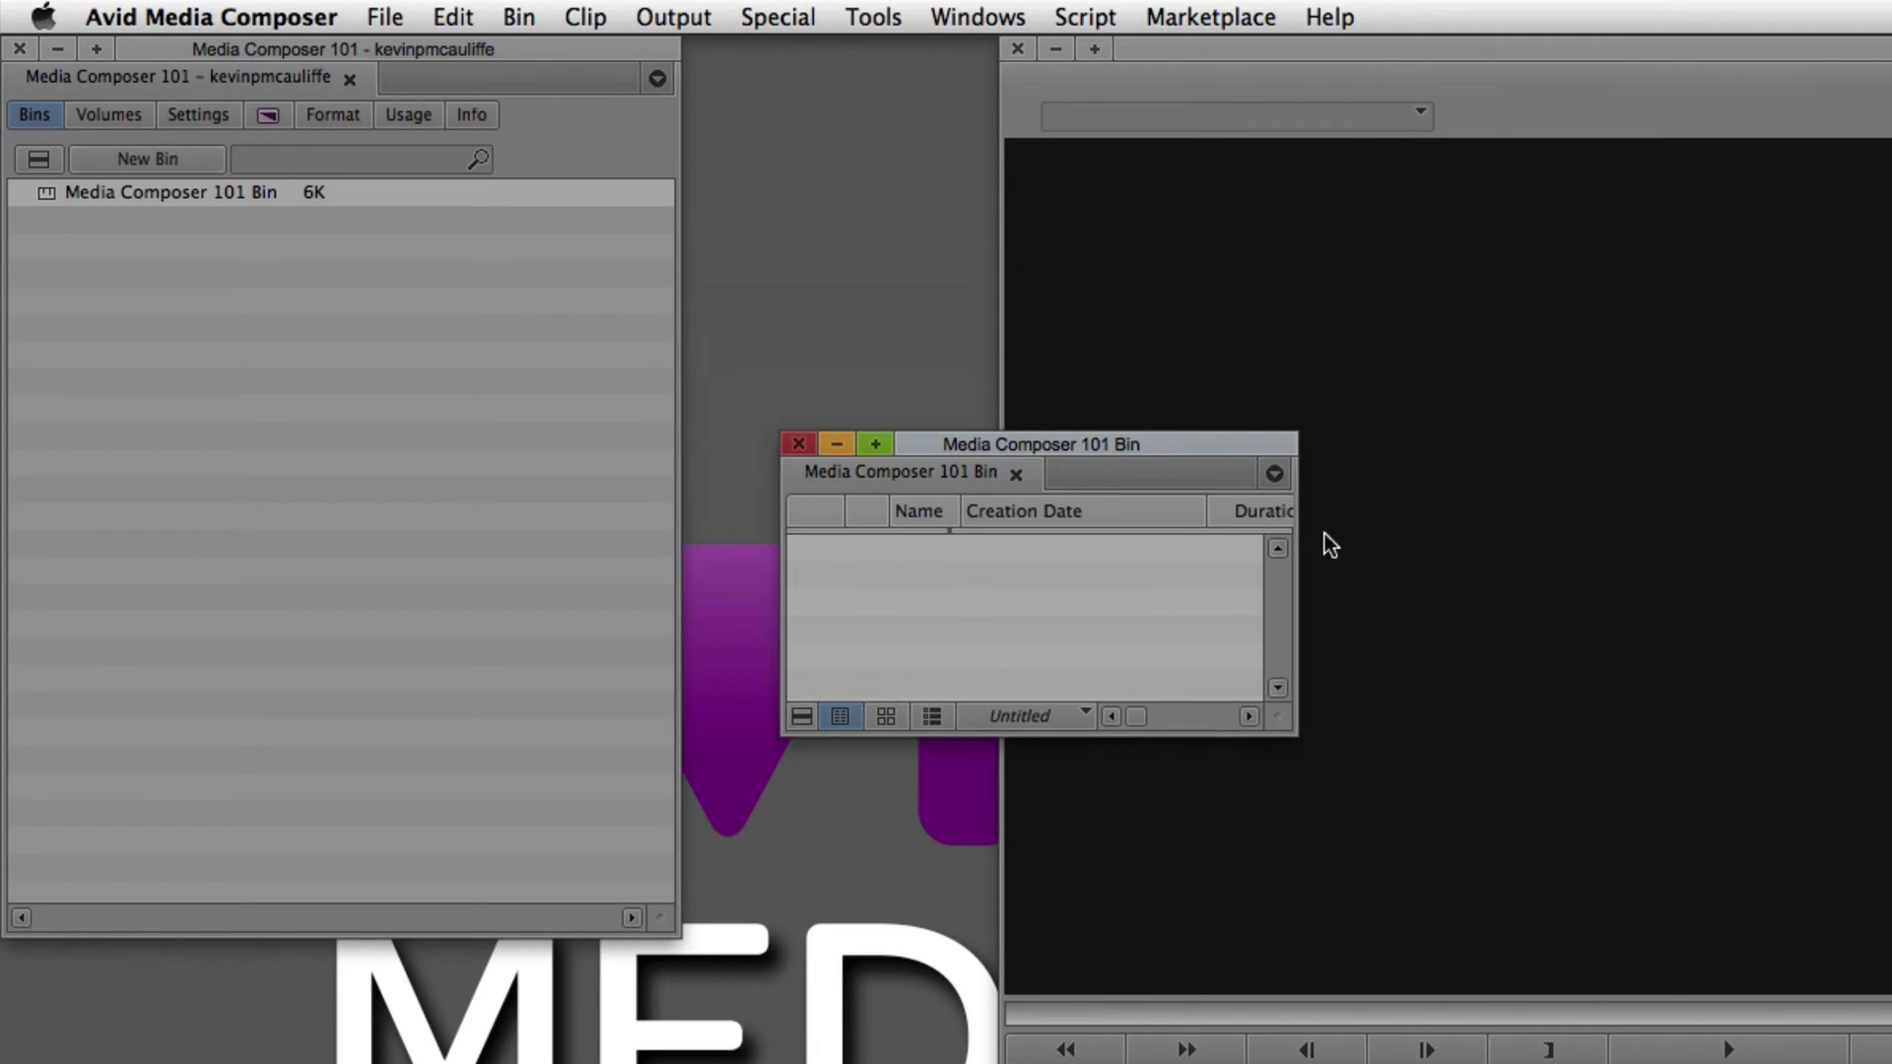
click(95, 189)
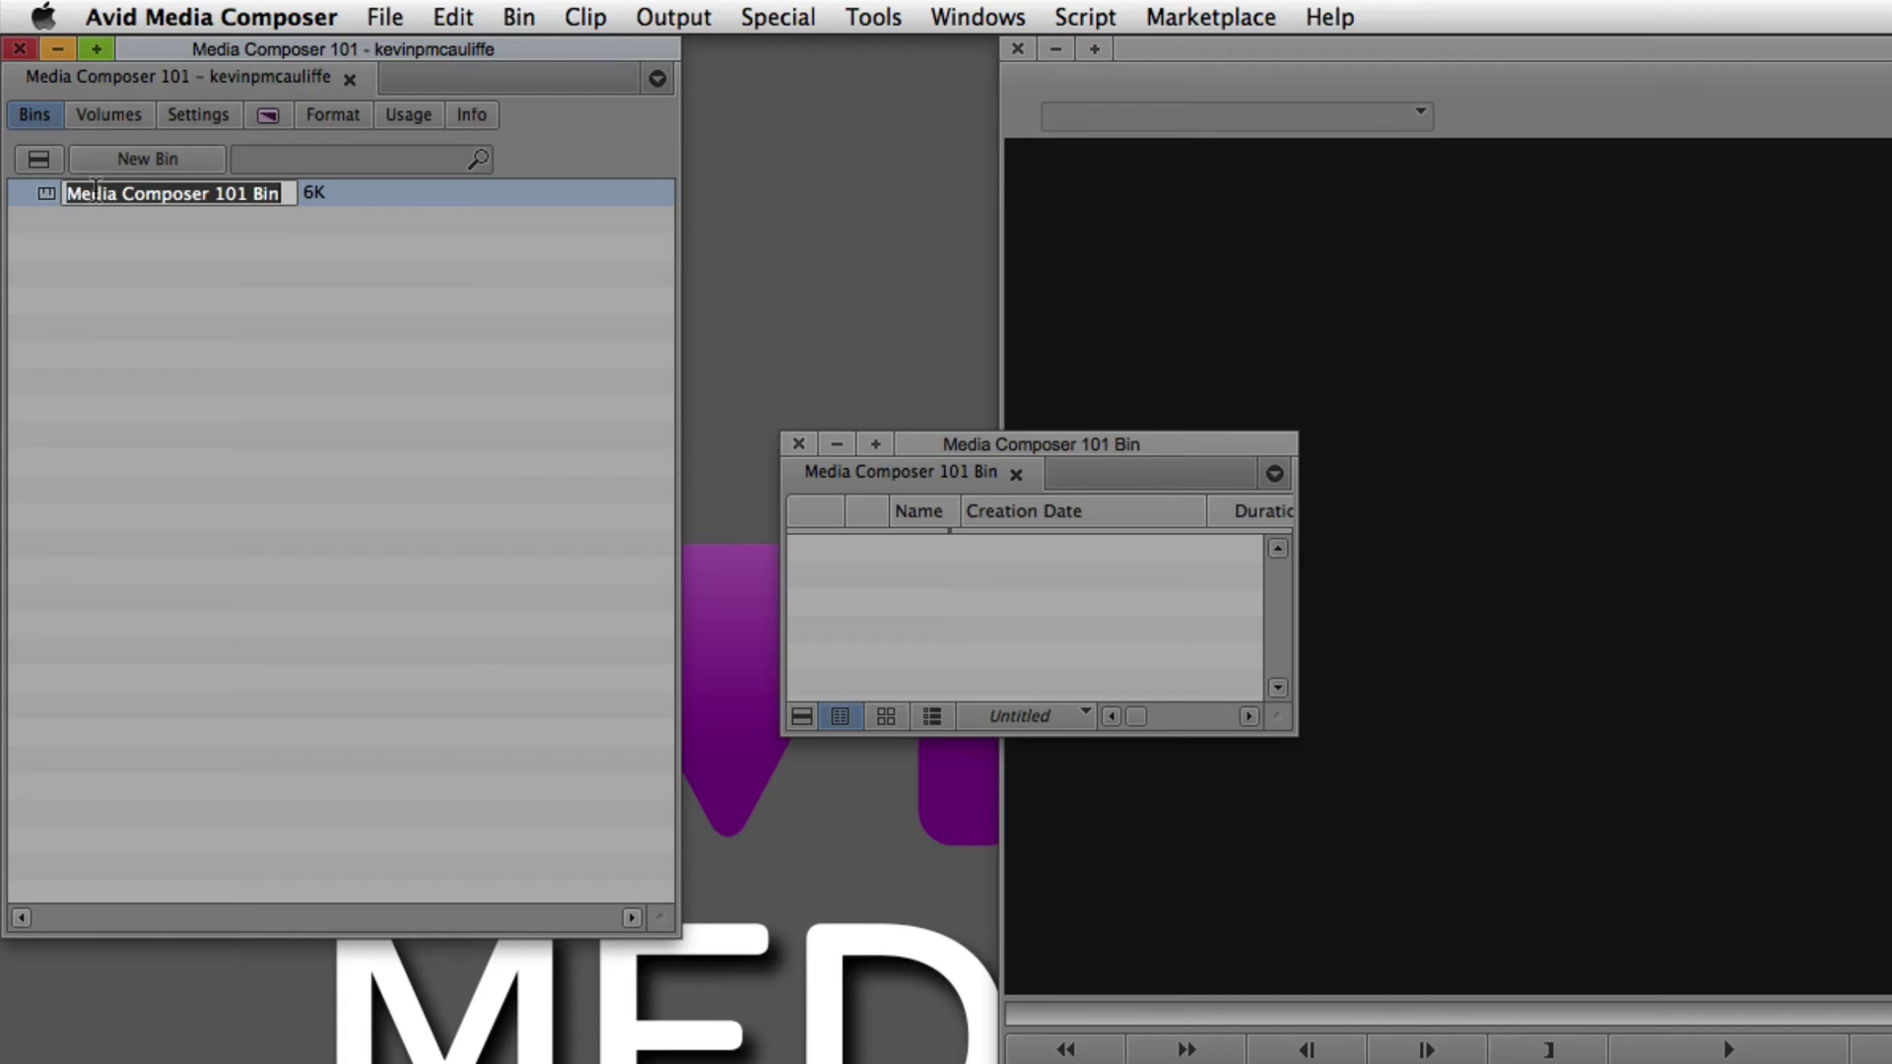
text(Clips)
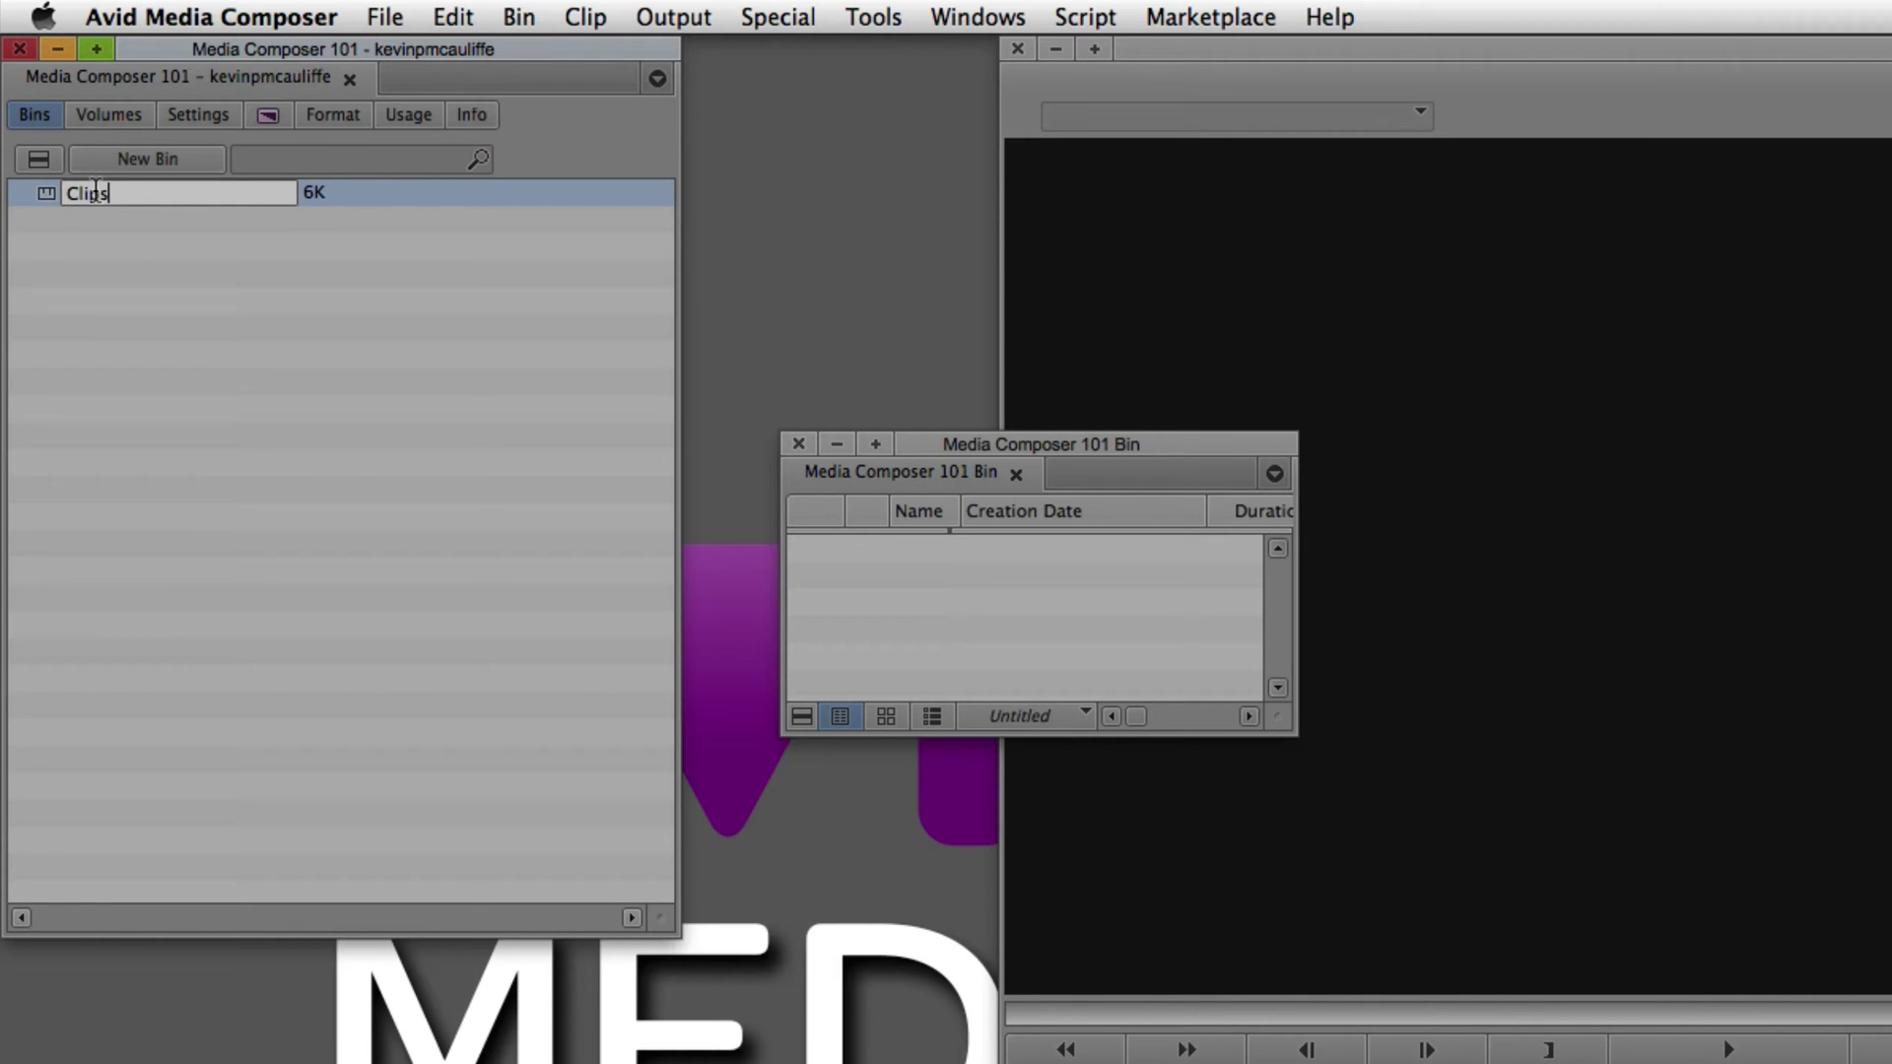
key(BackSpace)
key(BackSpace)
key(BackSpace)
key(BackSpace)
key(BackSpace)
text(Blue Cips)
key(BackSpace)
key(BackSpace)
key(BackSpace)
text(lips)
key(Return)
drag(1045, 444, 964, 523)
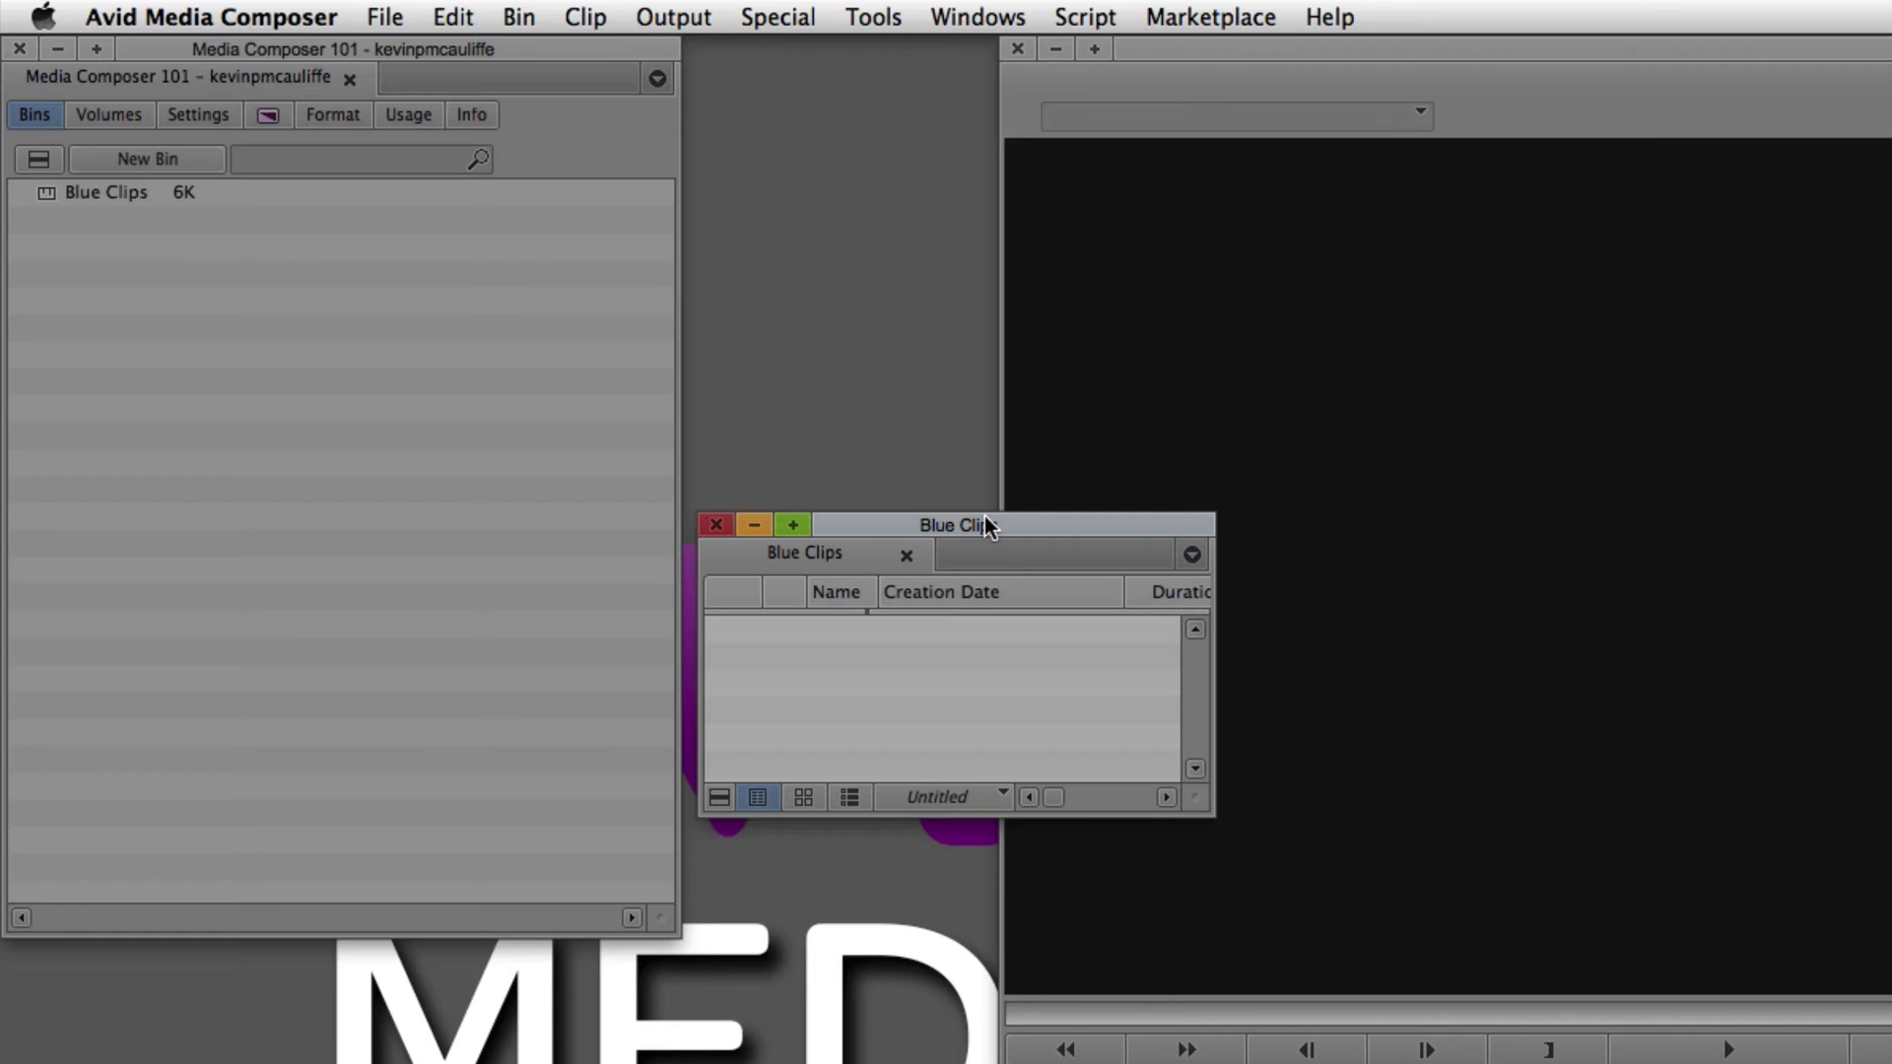
drag(866, 524, 850, 637)
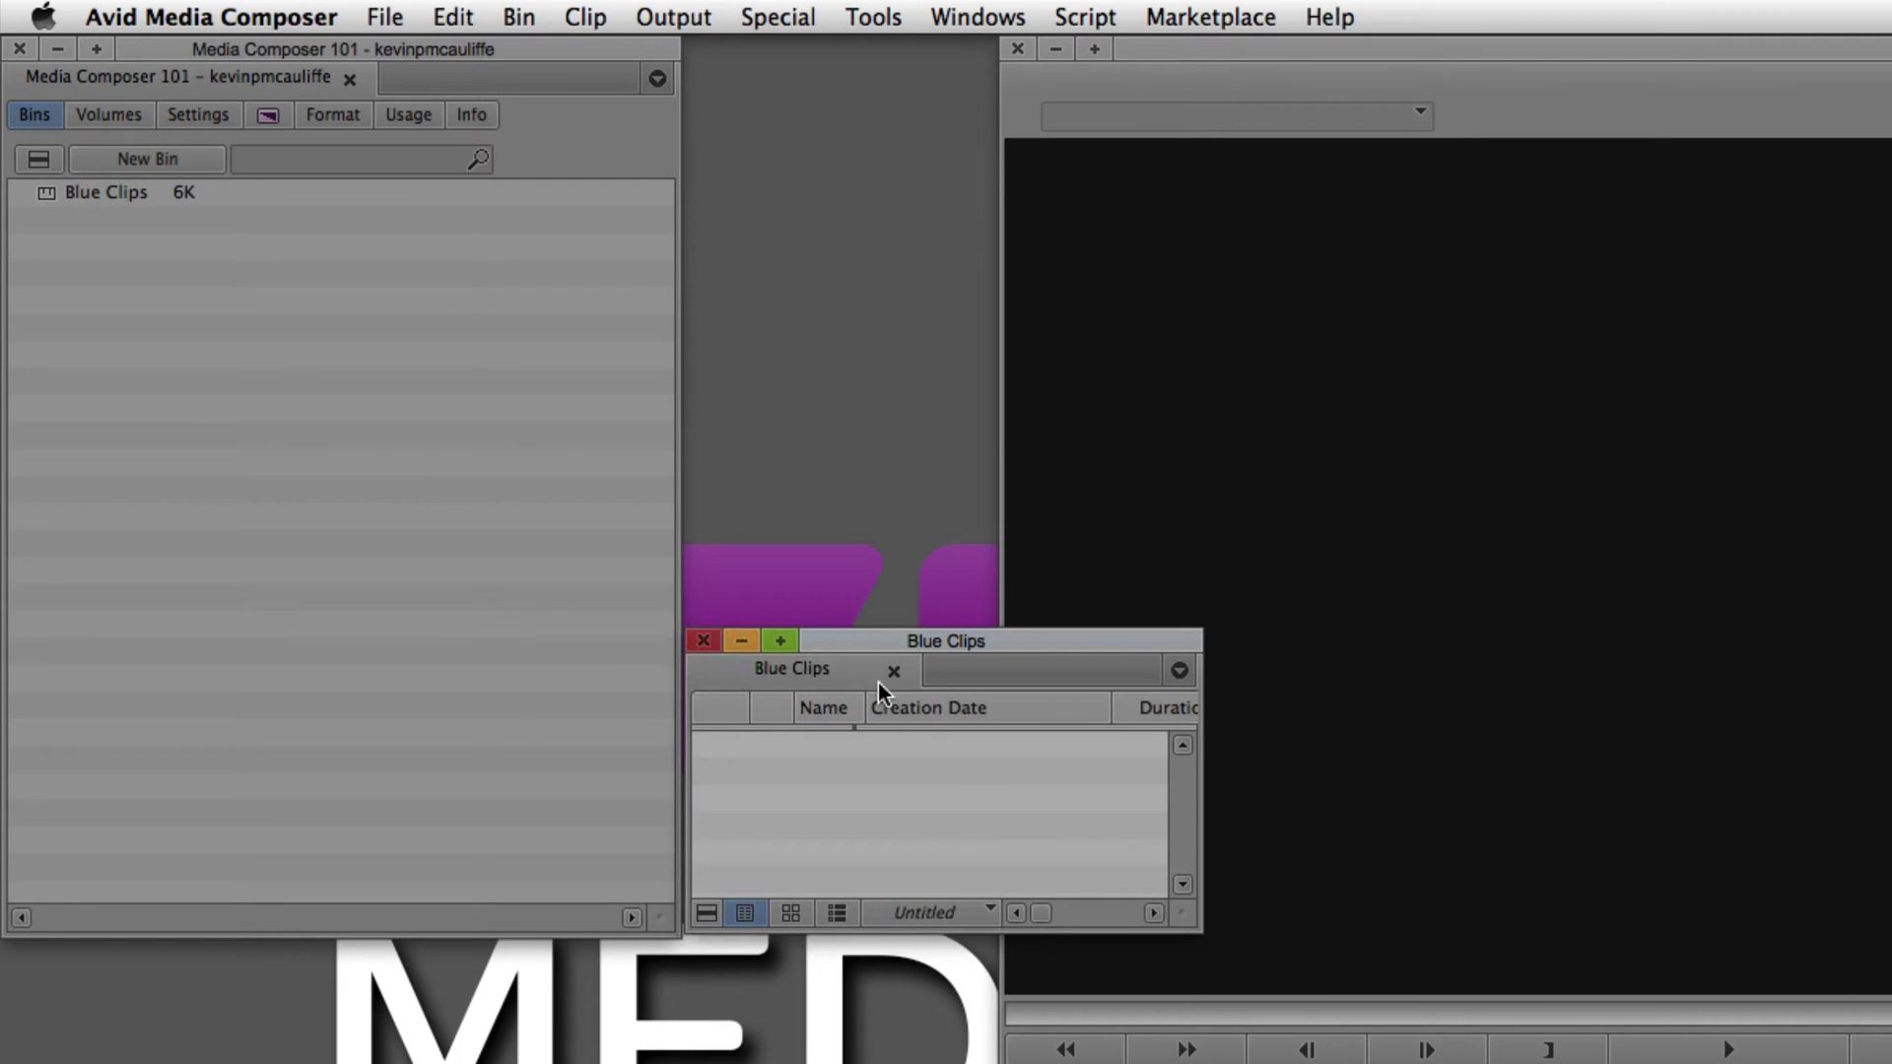
Set the auto-save interval in the project's Bin settings to 5 minutes.
click(203, 114)
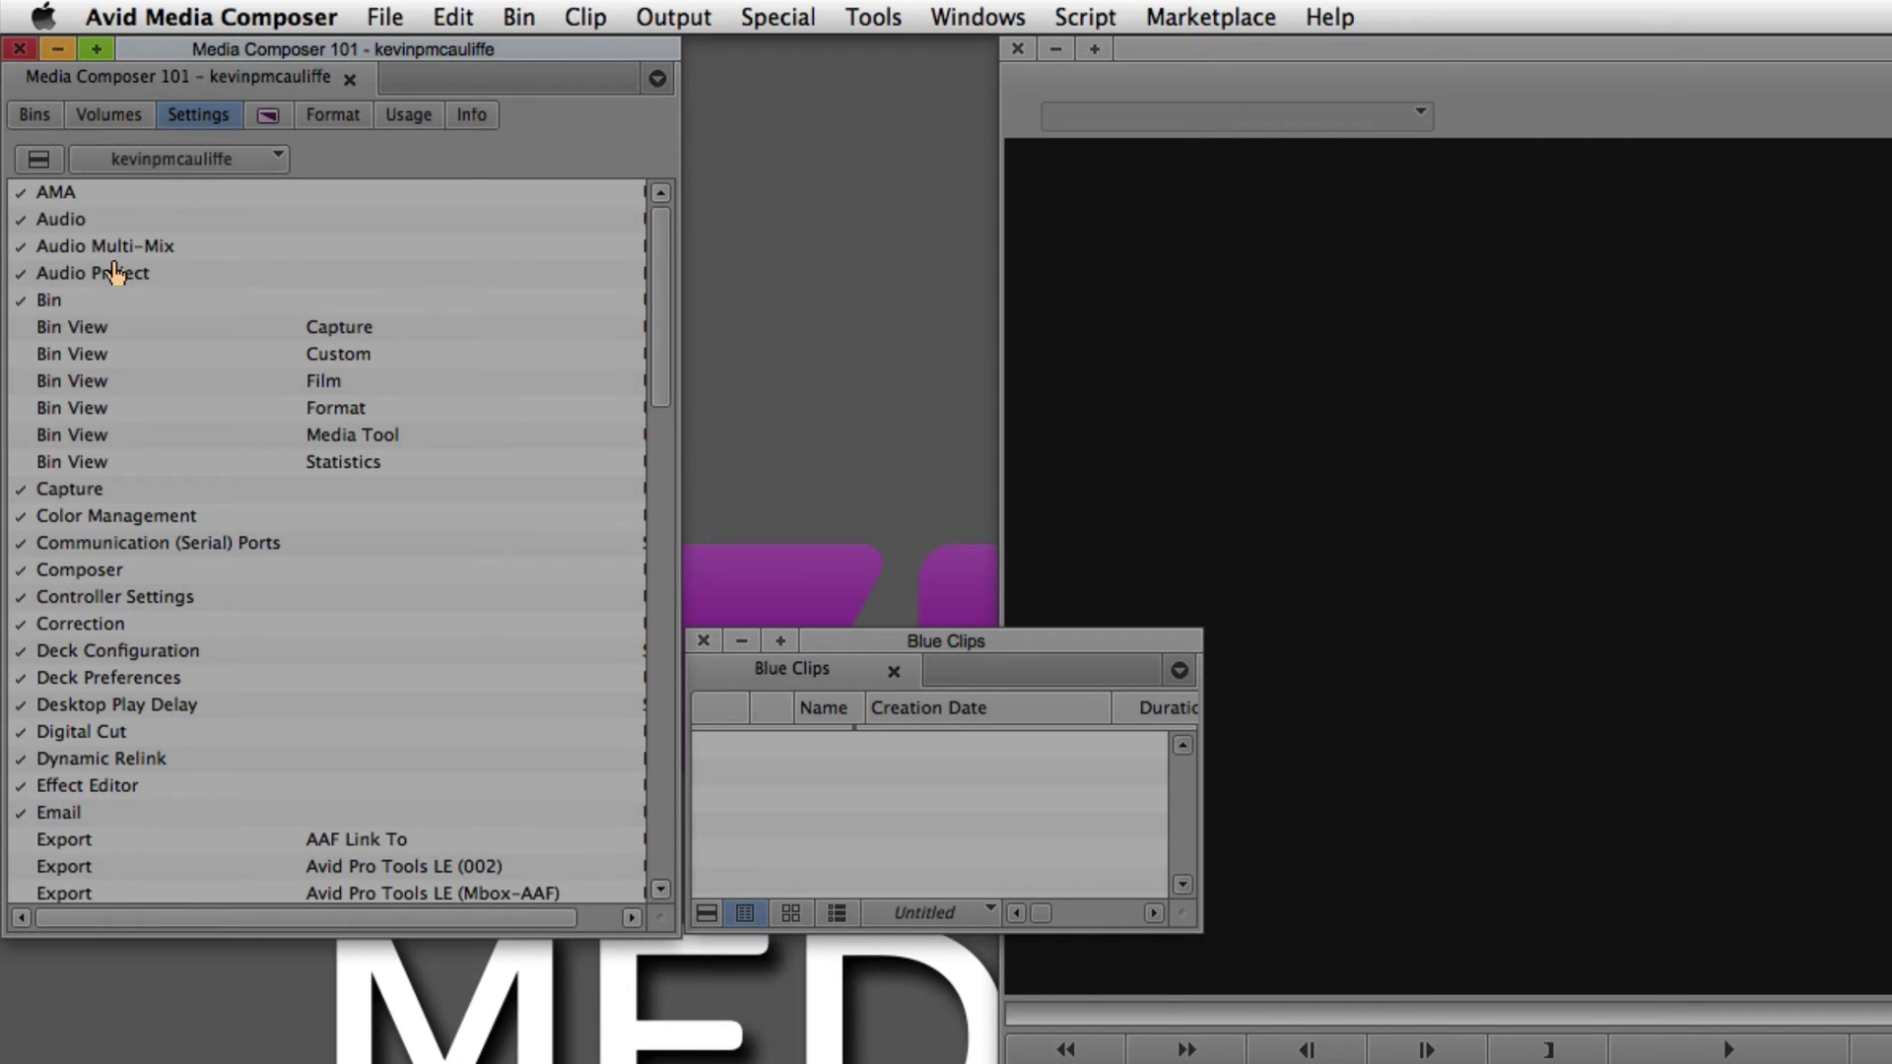
click(55, 305)
double_click(55, 306)
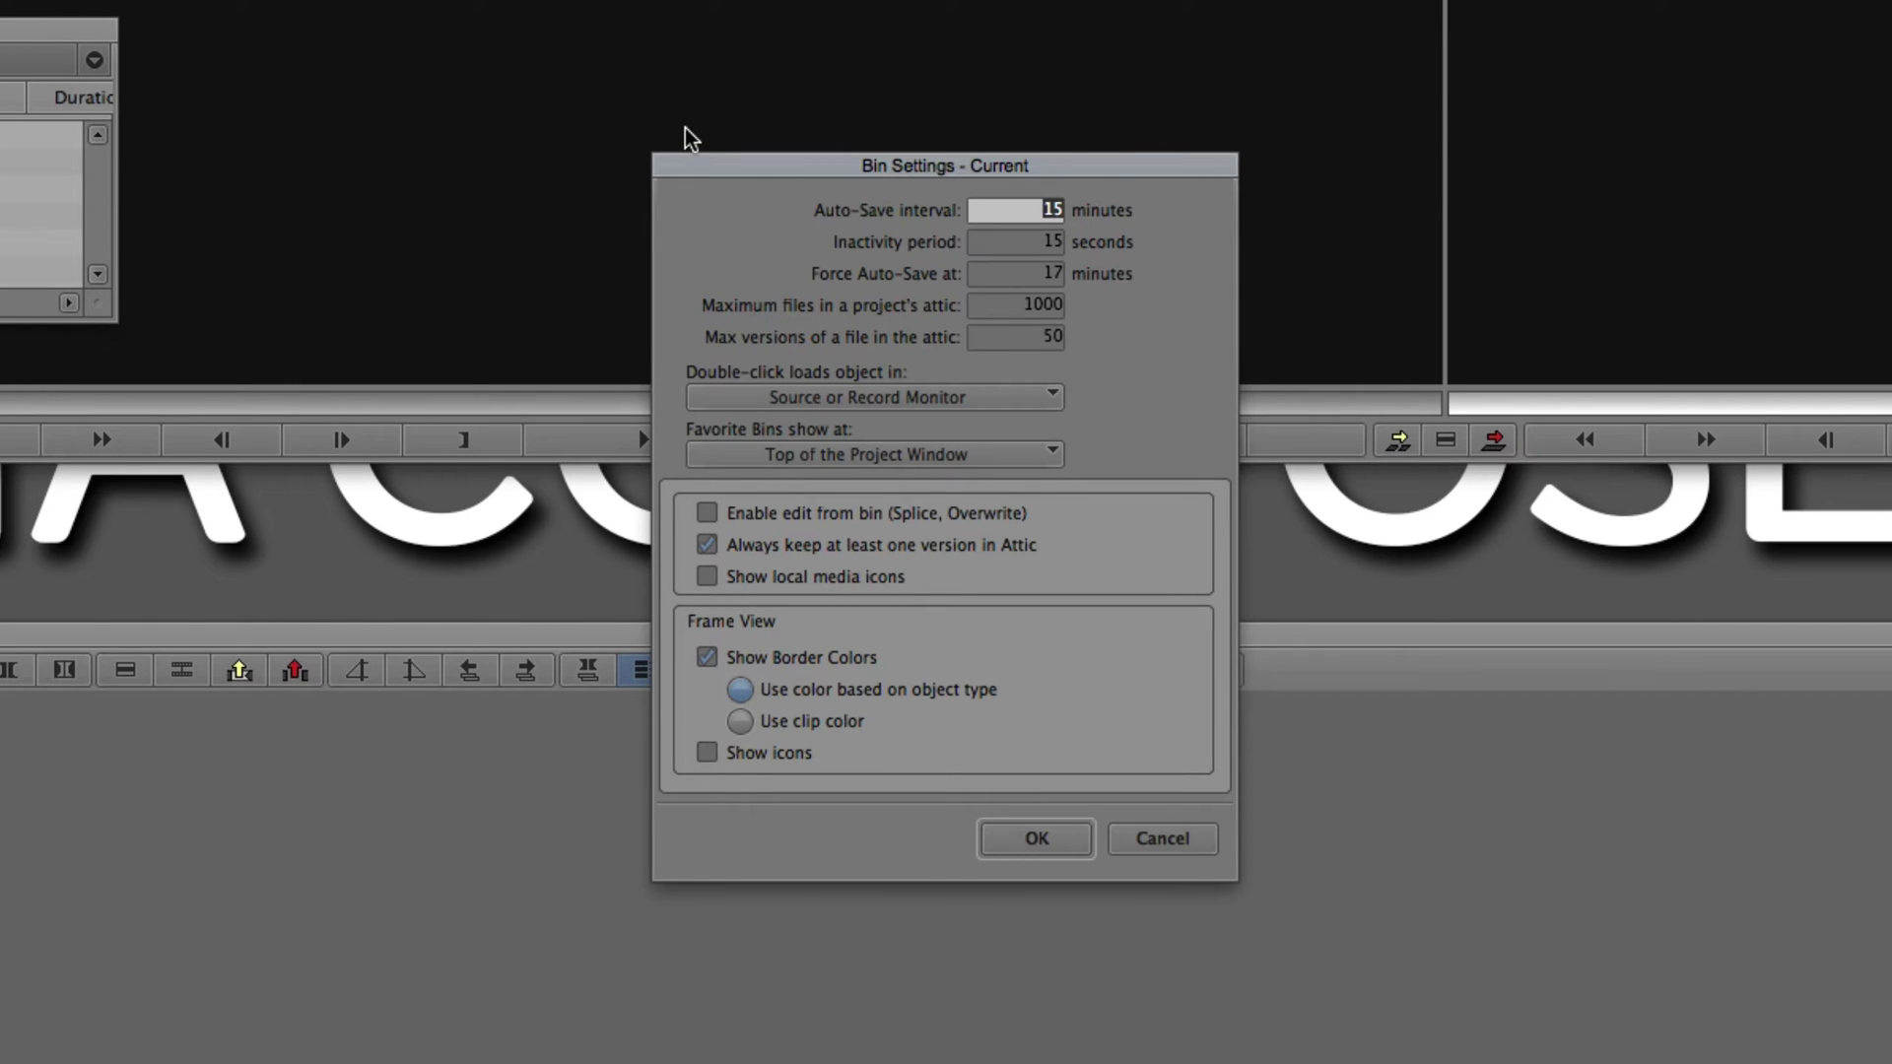
text(5)
click(1050, 837)
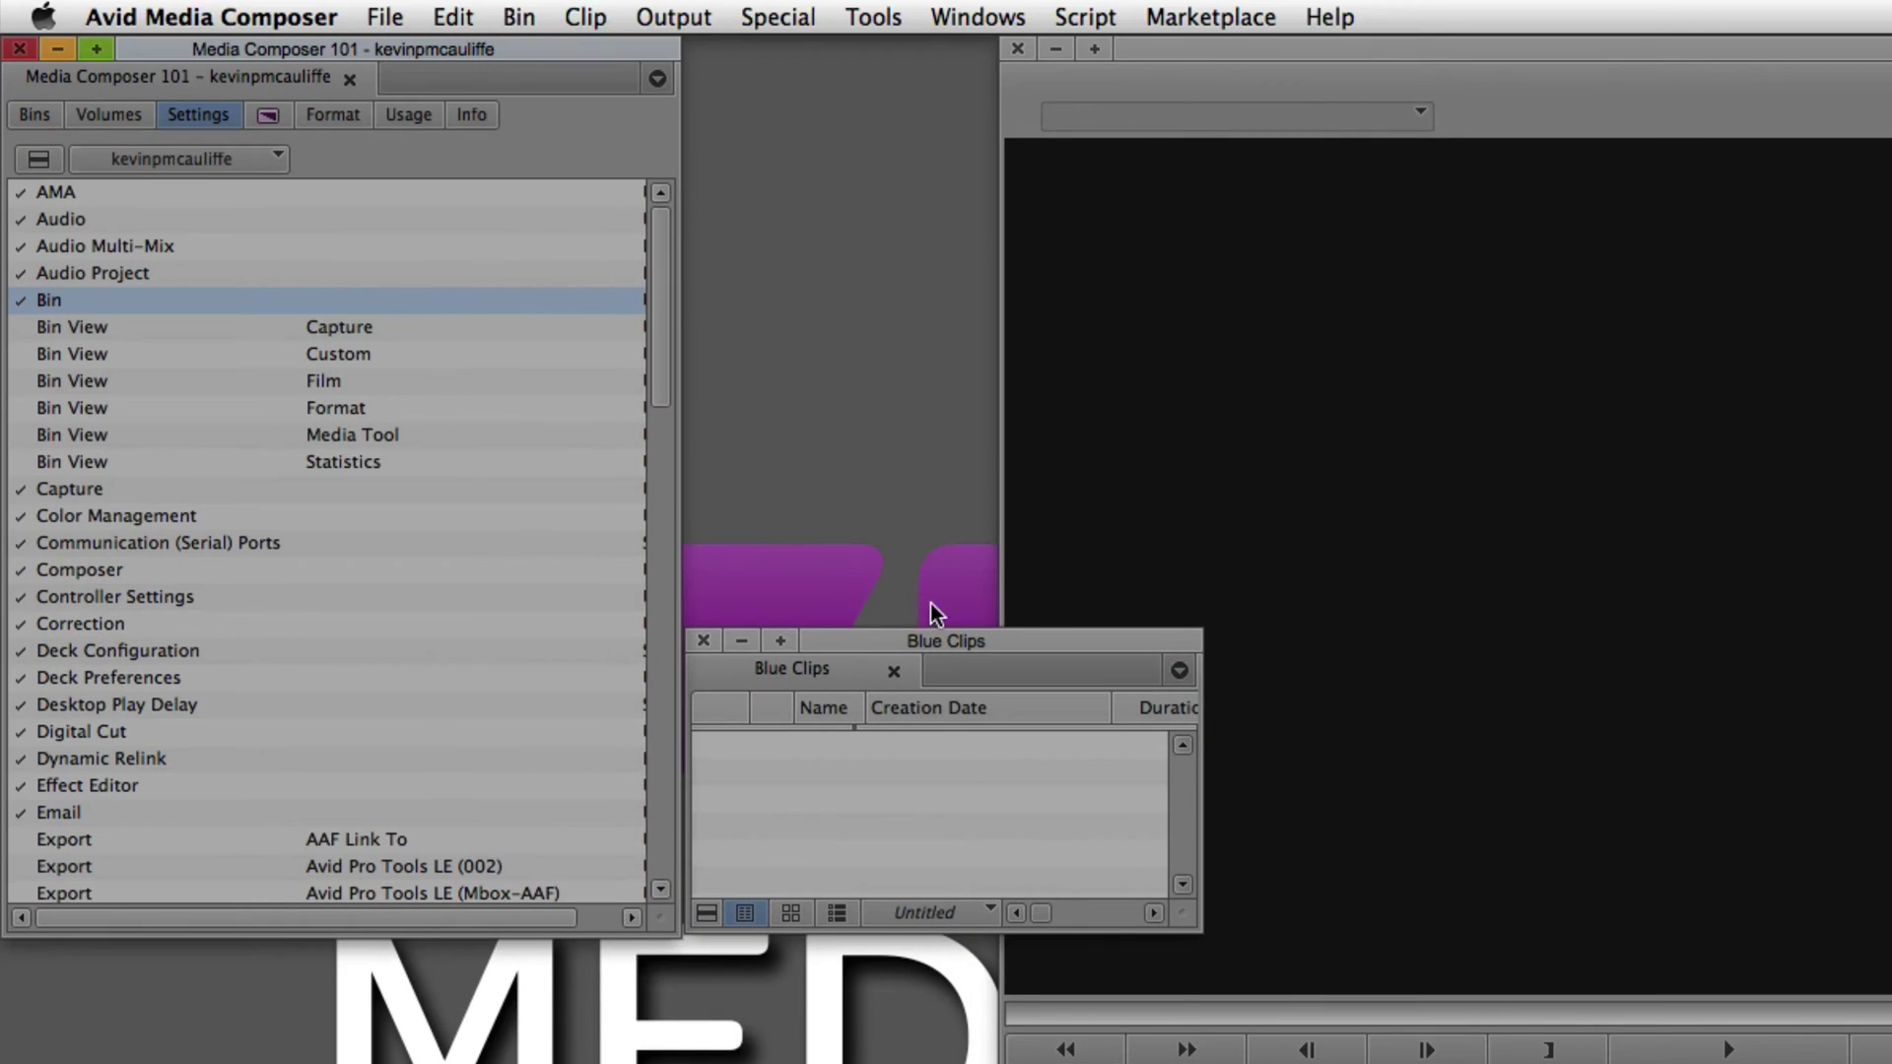
Move the Blue Clips bin window away from the project window and create three more bins in the project.
click(892, 637)
drag(937, 642, 1050, 631)
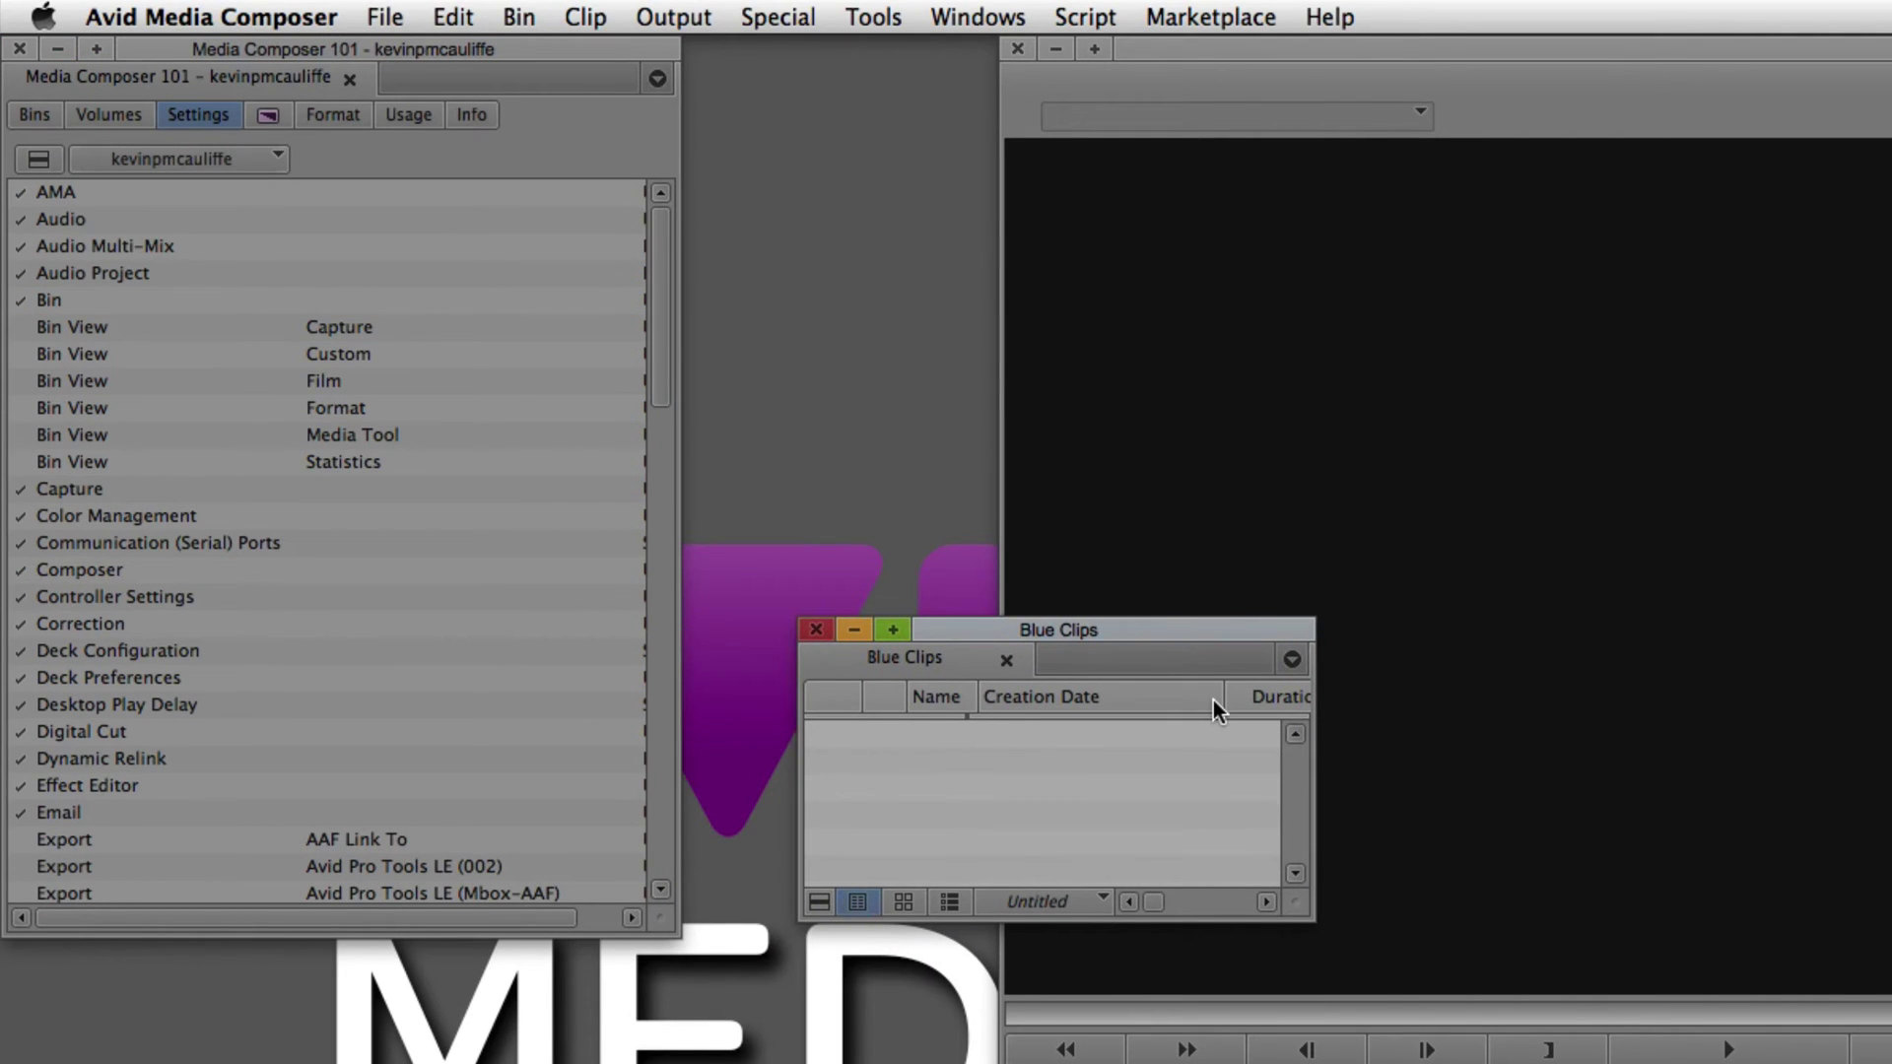
click(44, 115)
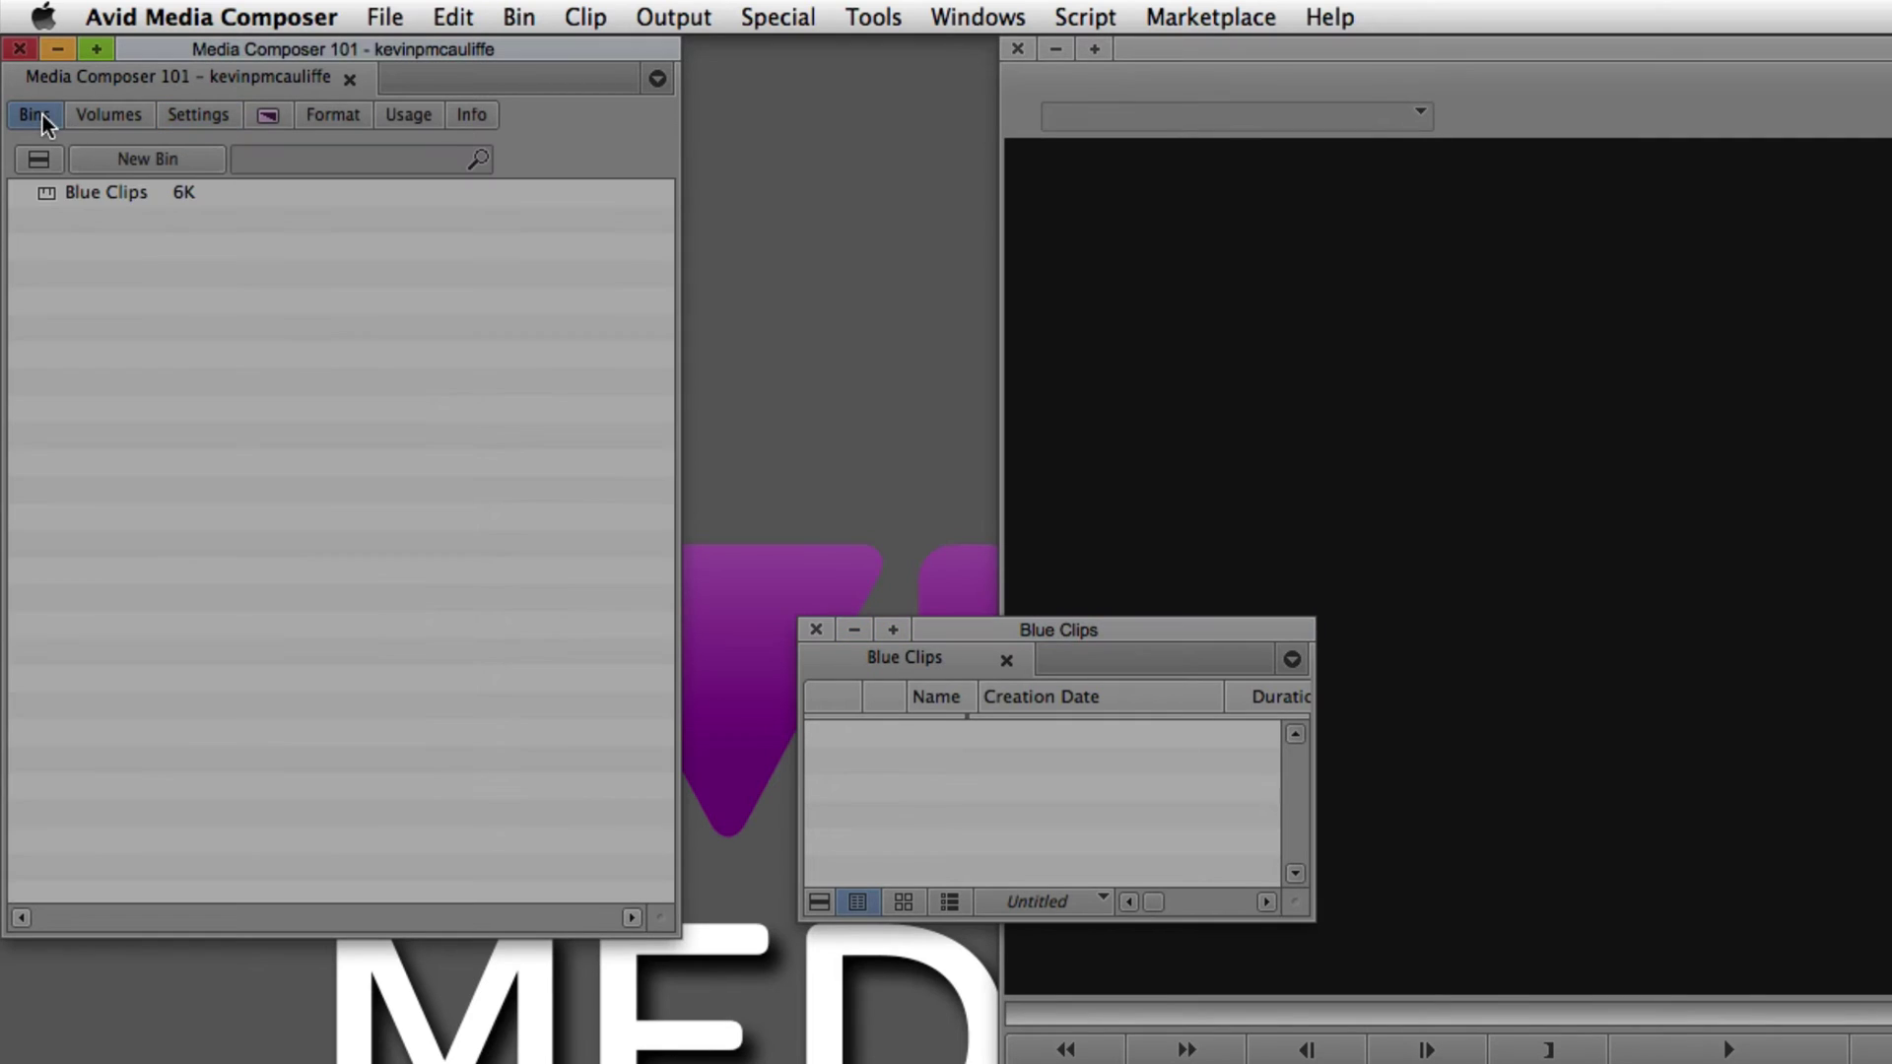
click(144, 158)
click(144, 158)
click(144, 158)
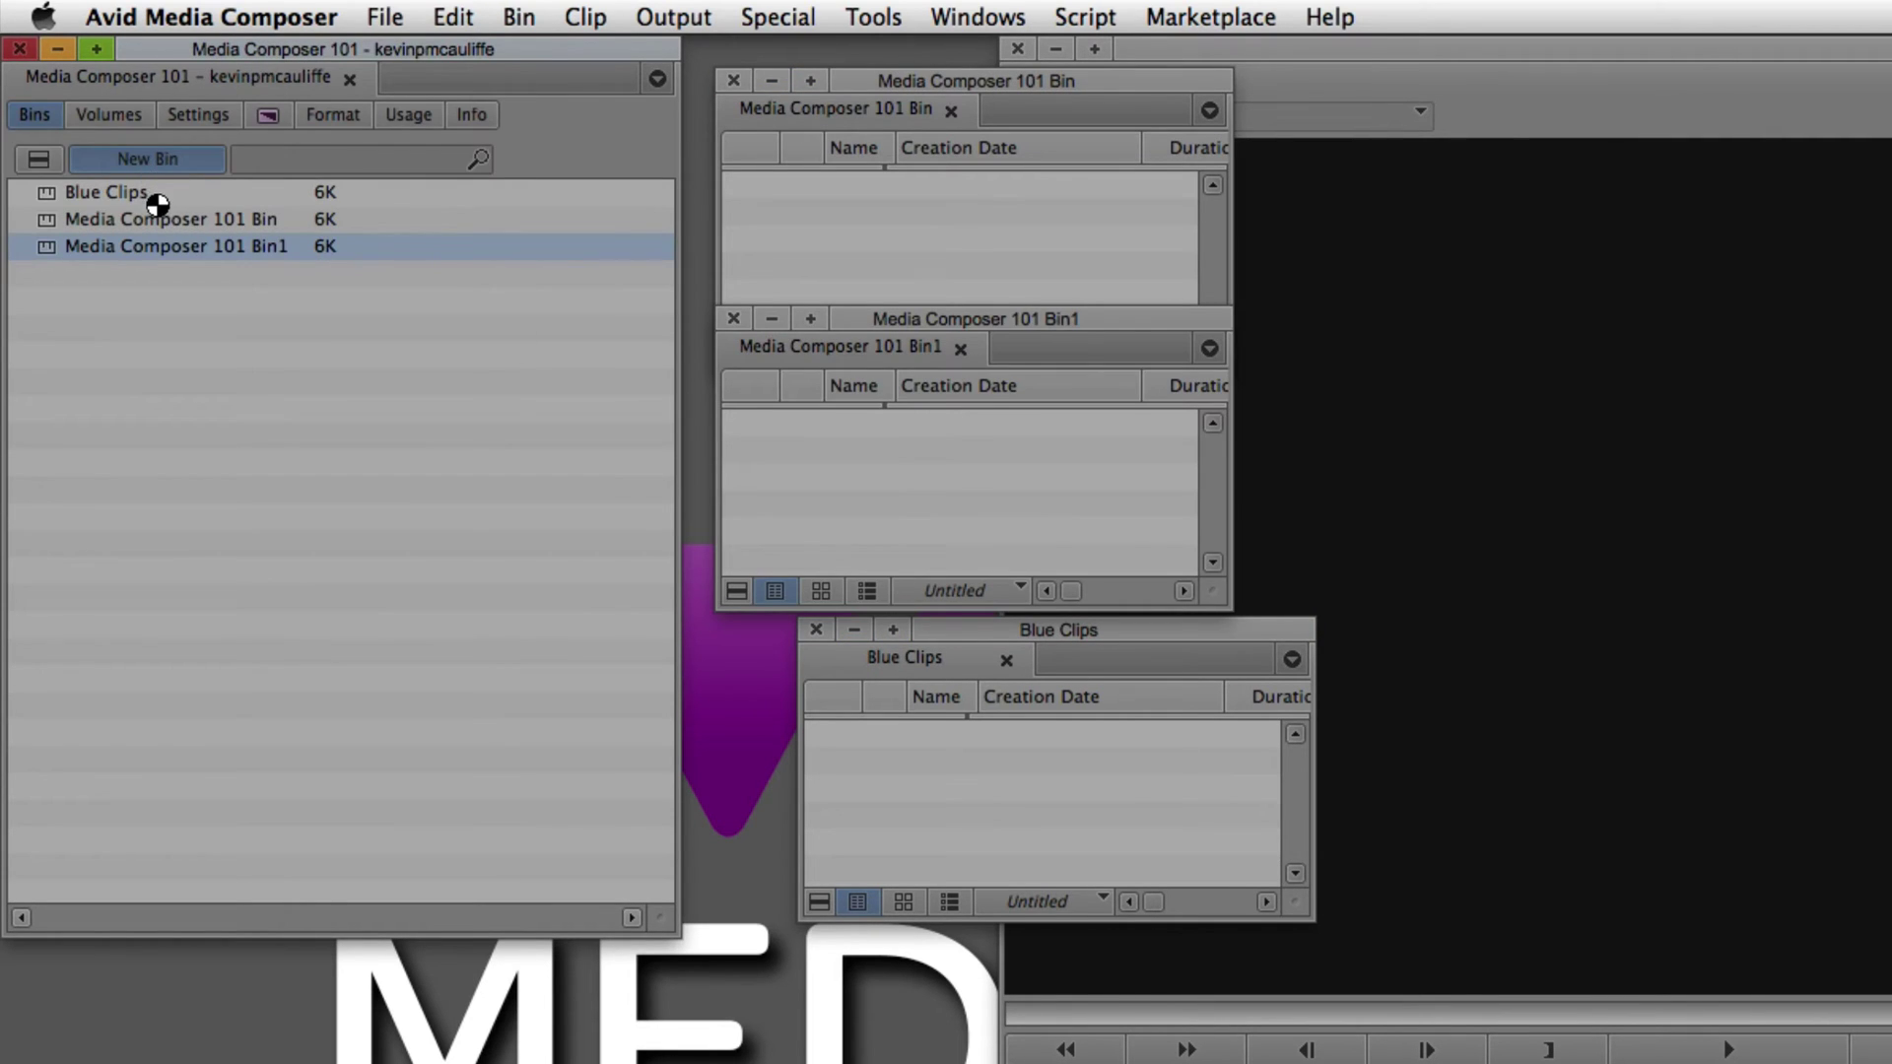
Rename the bin Media Composer 101 Bin as Green Audio.
click(143, 219)
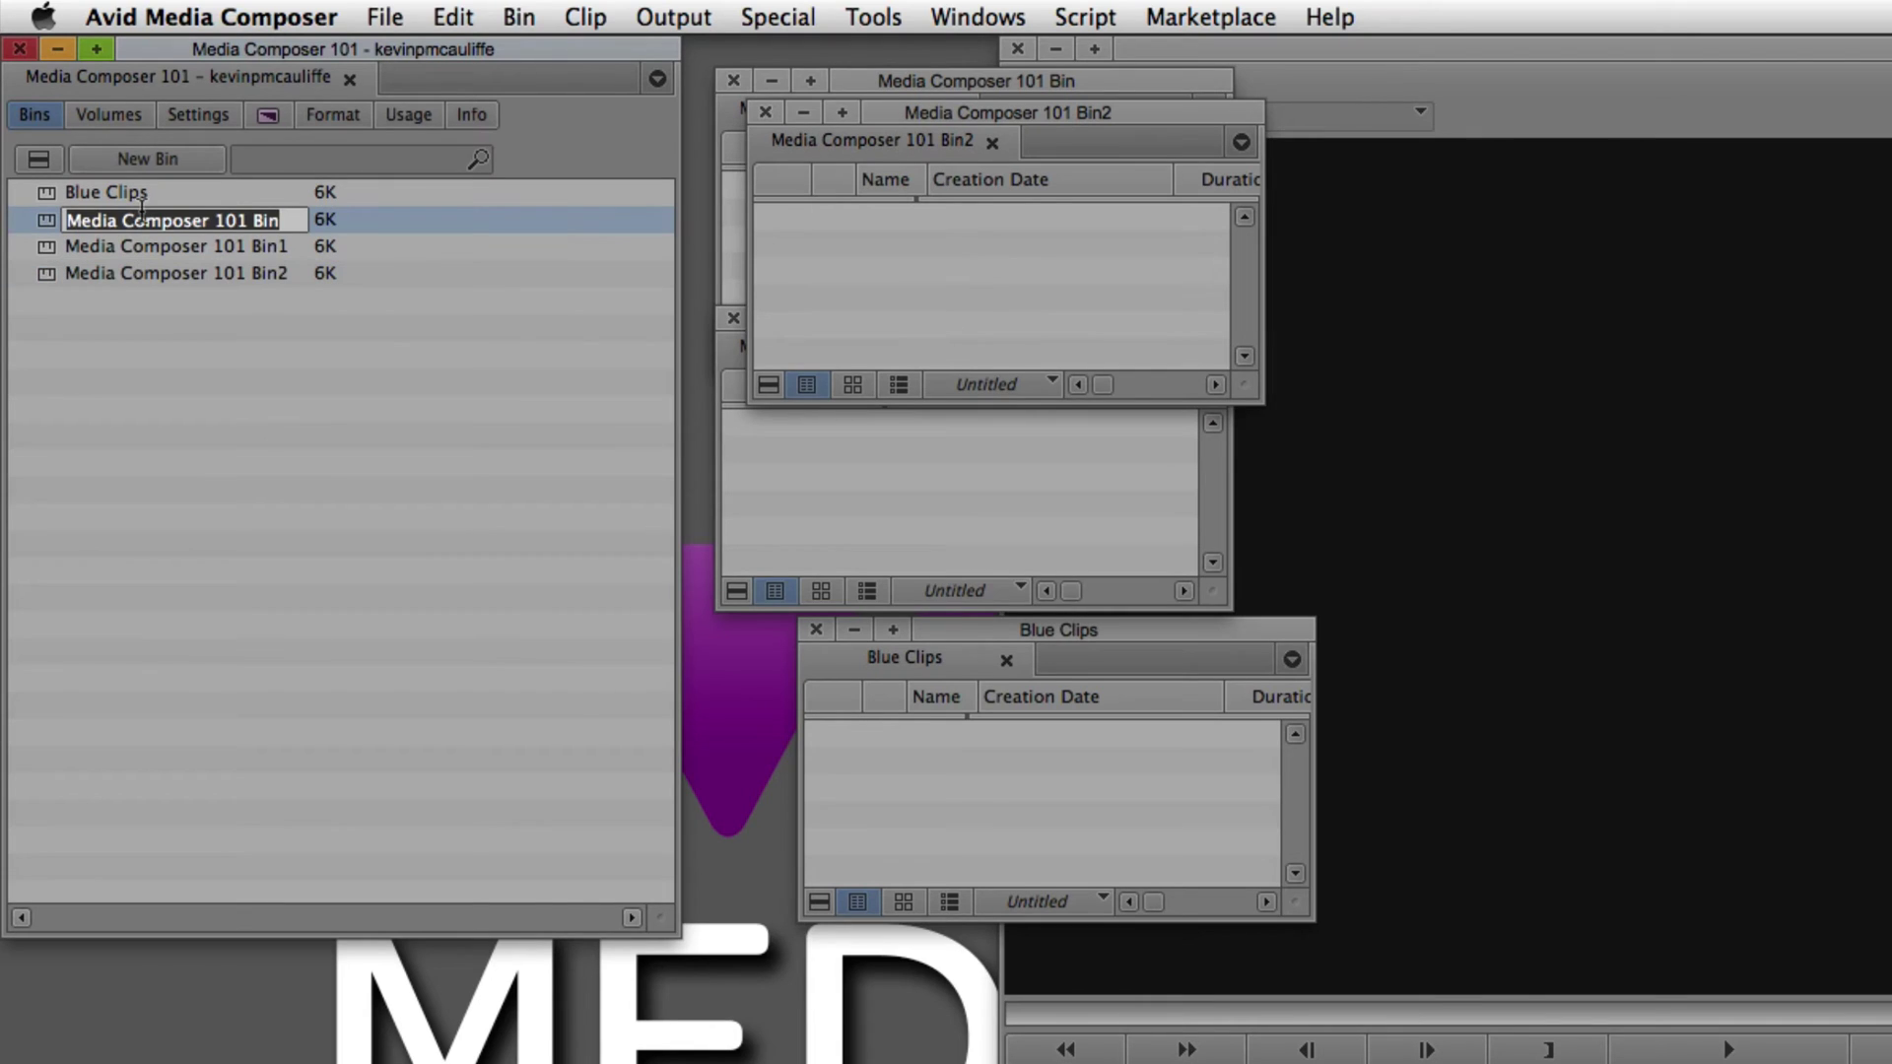
text(Creen Au)
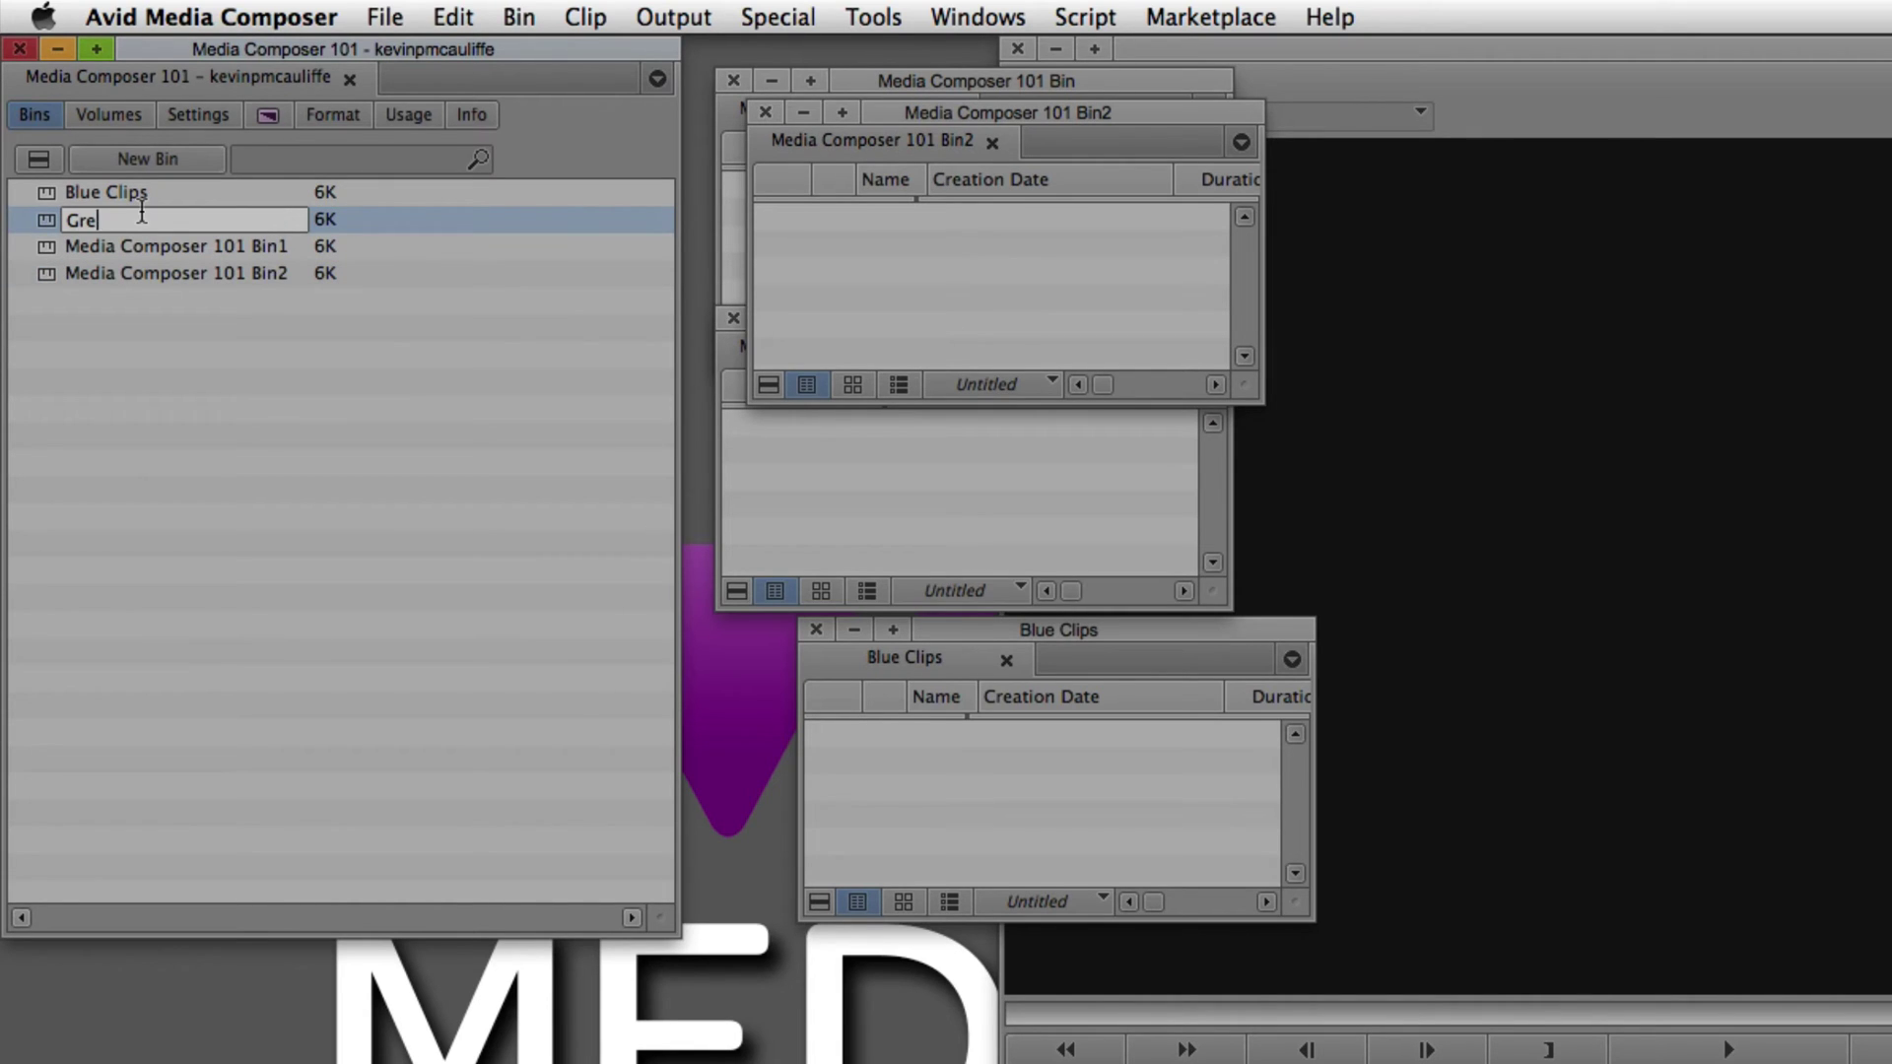
text(dio)
key(Return)
Rename the bin Media Composer 101 Bin1 as Red GPHX.
click(143, 249)
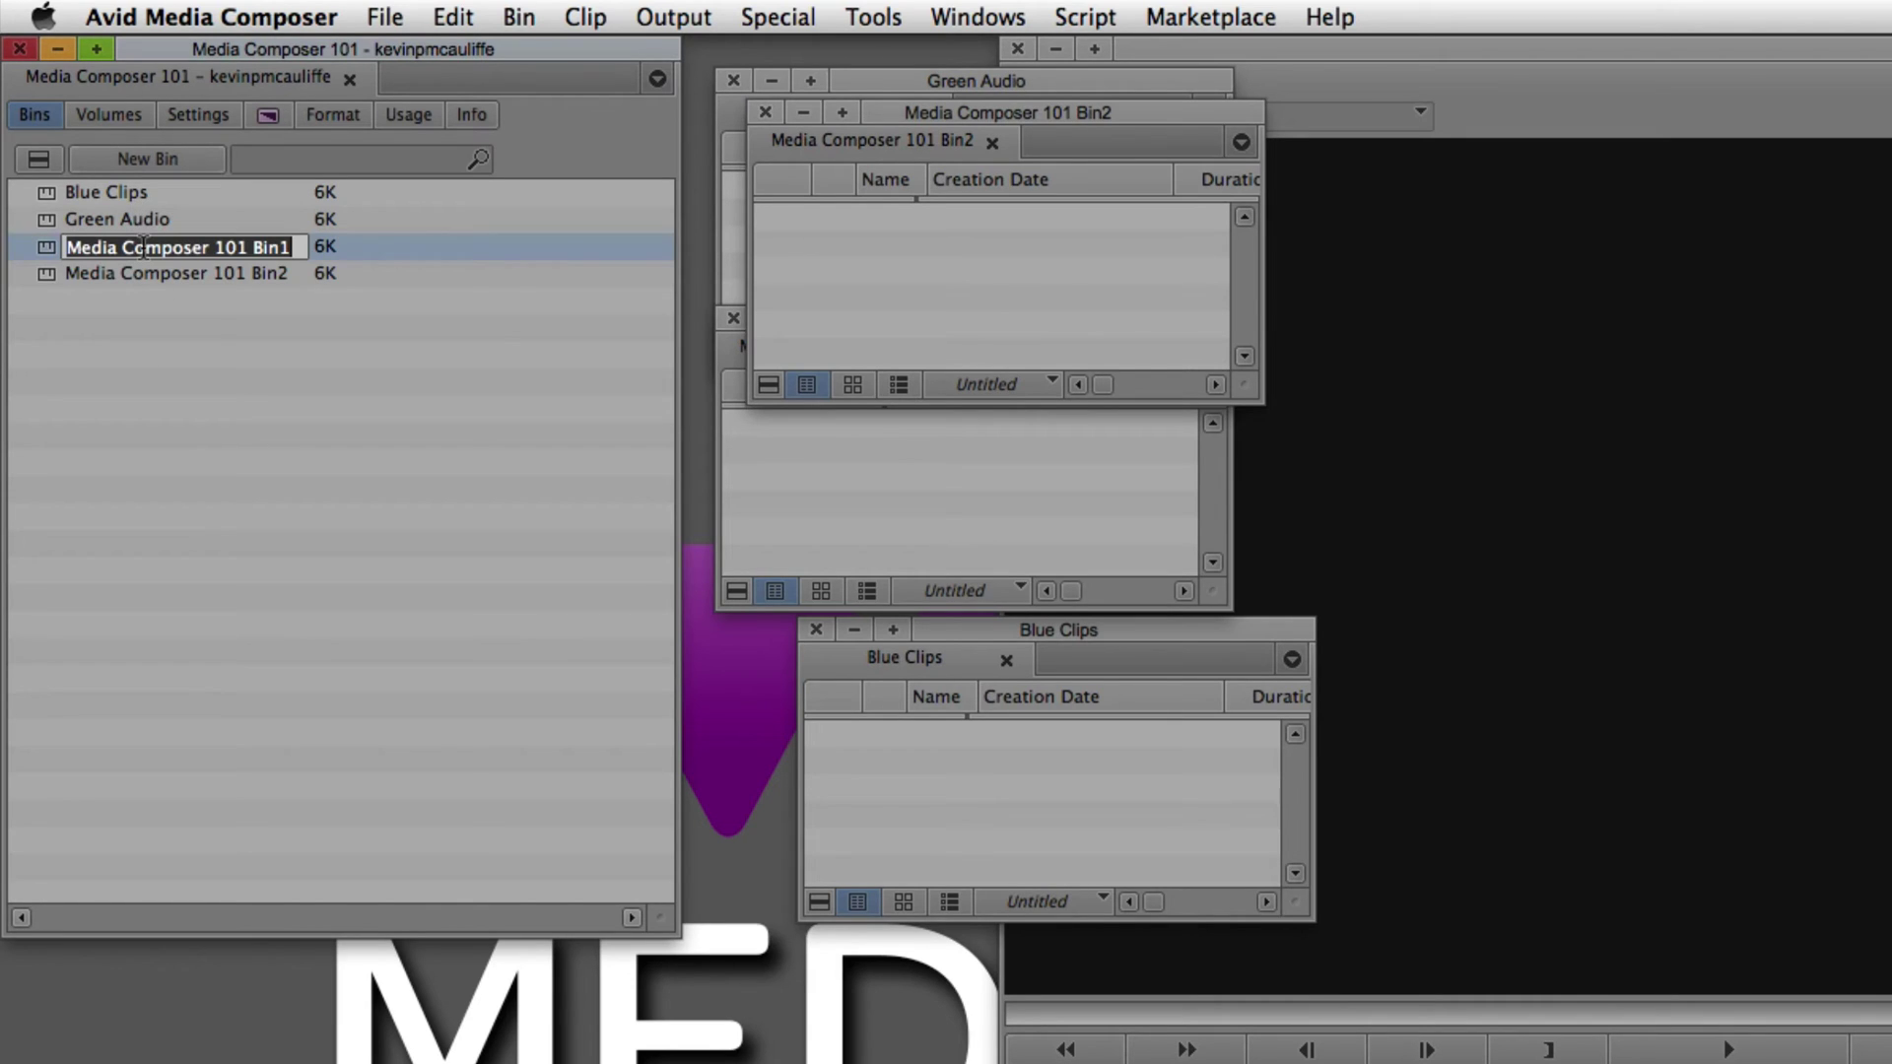
text(Red)
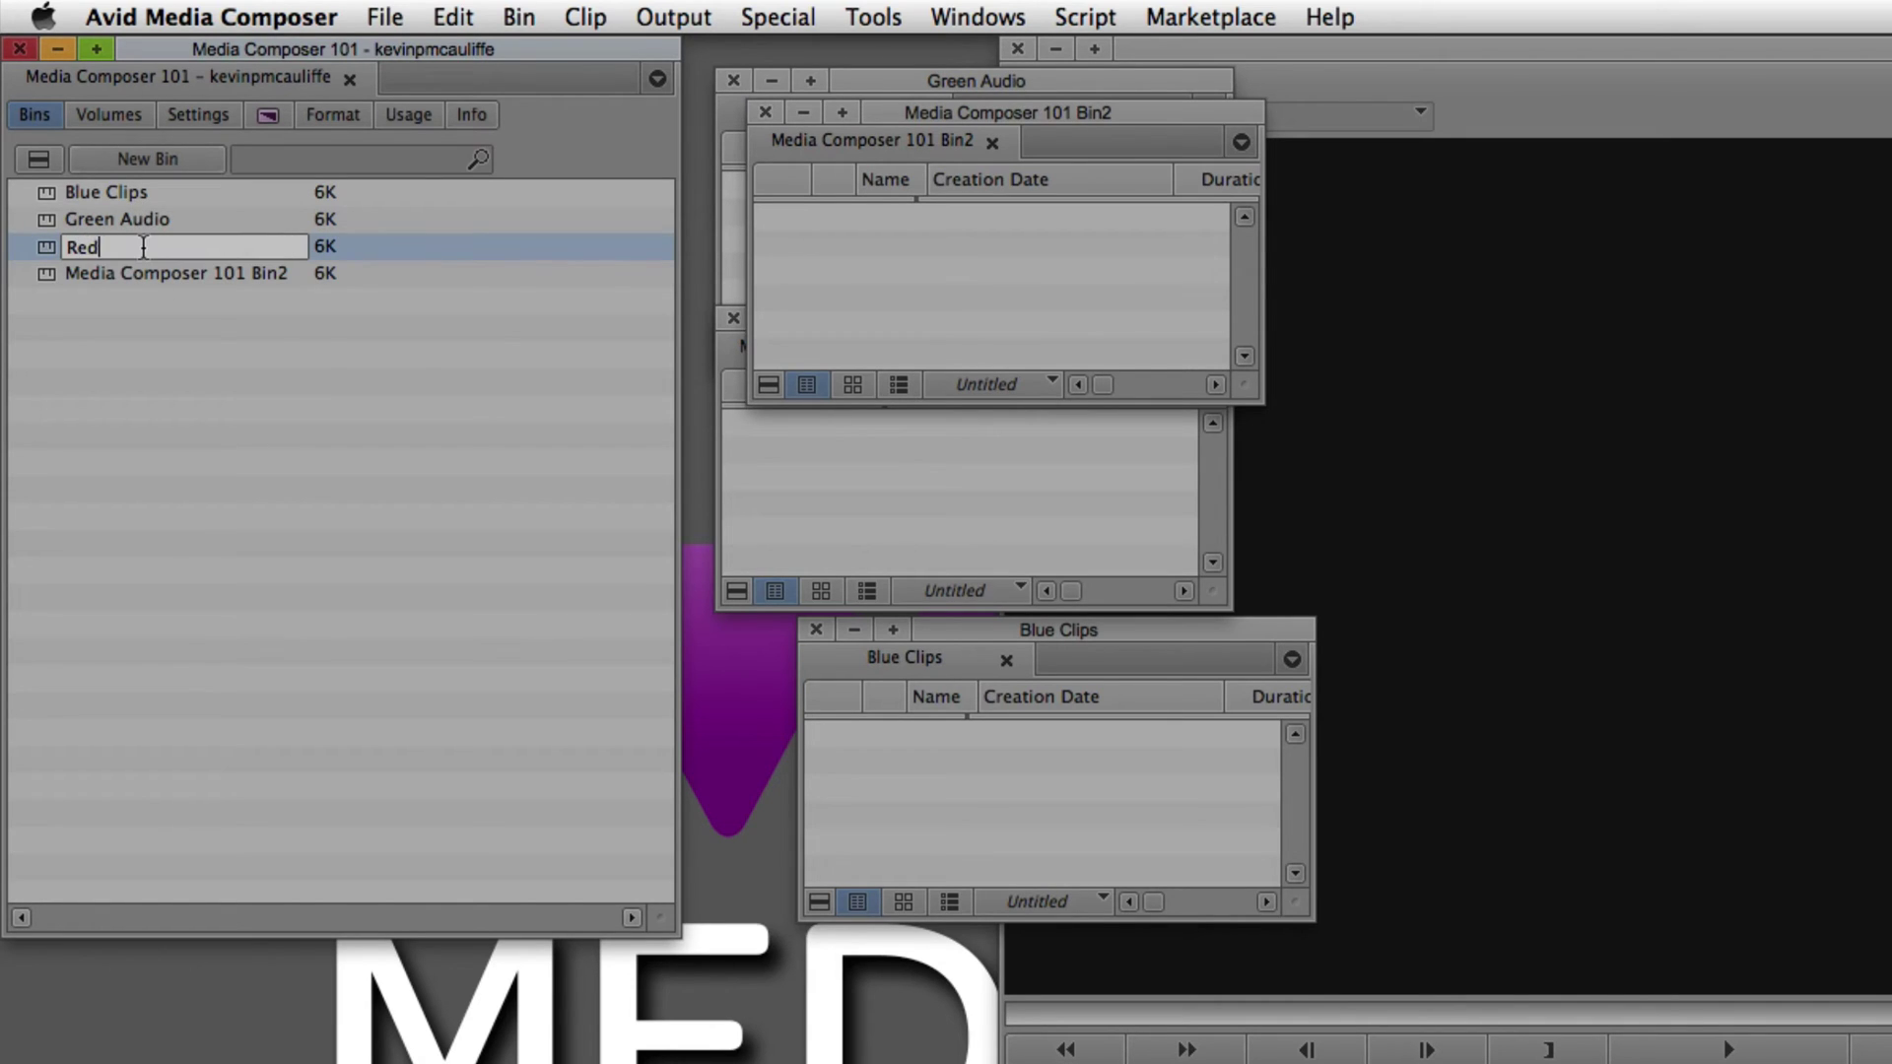
text( GPHX)
key(Return)
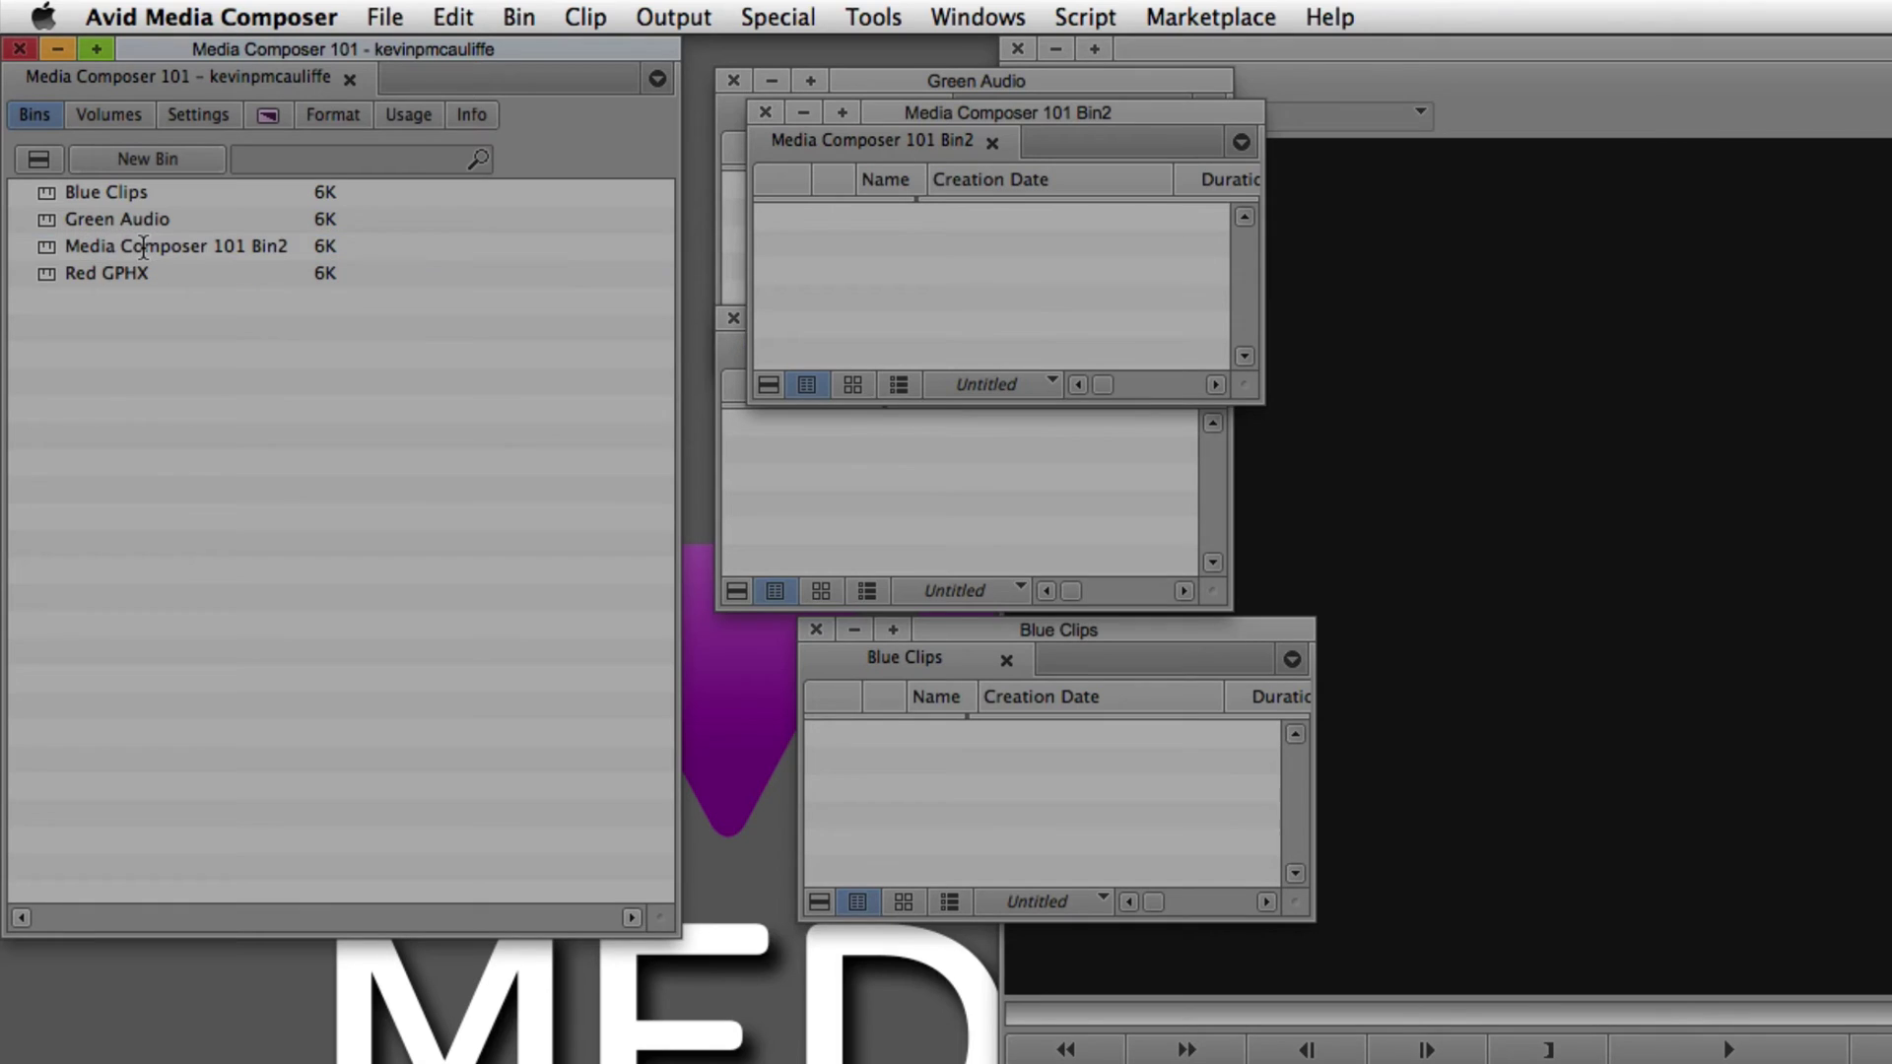
Rename the bin Media Composer 101 Bin2 as Yellow Sequences.
click(143, 247)
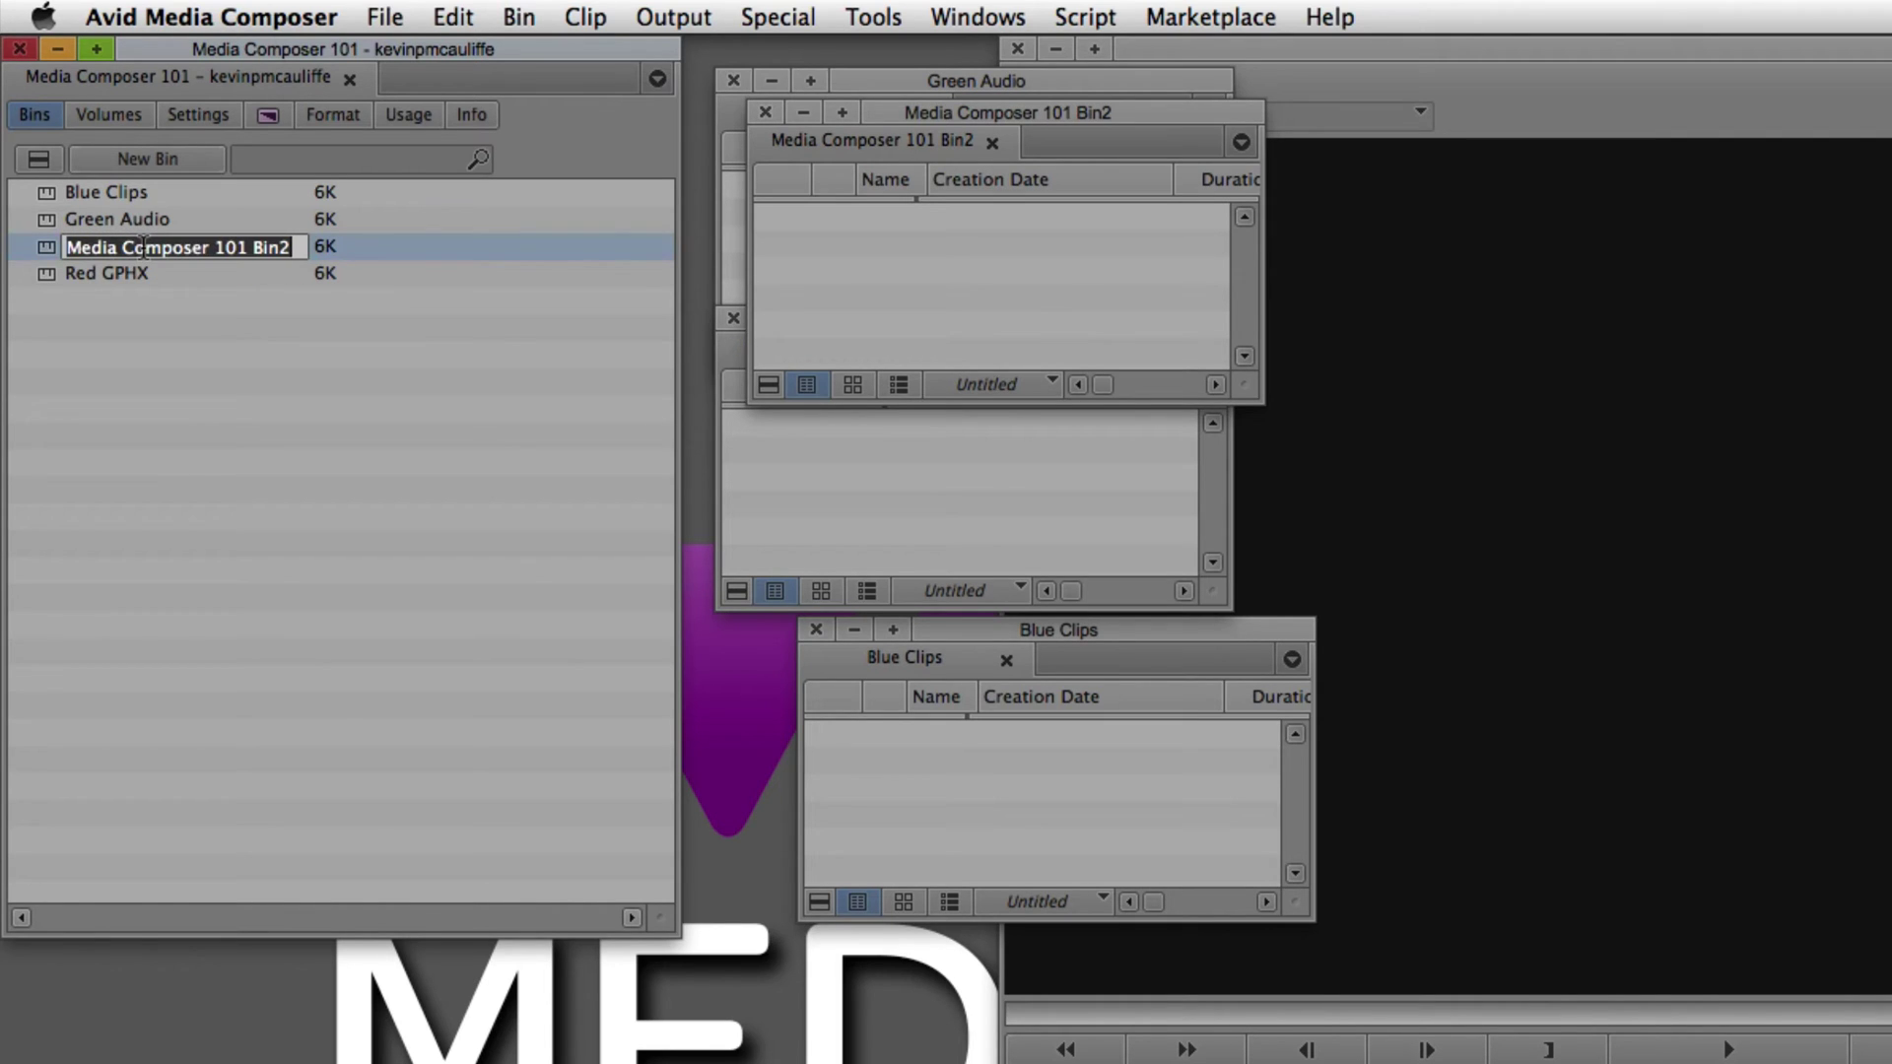
text(Yello)
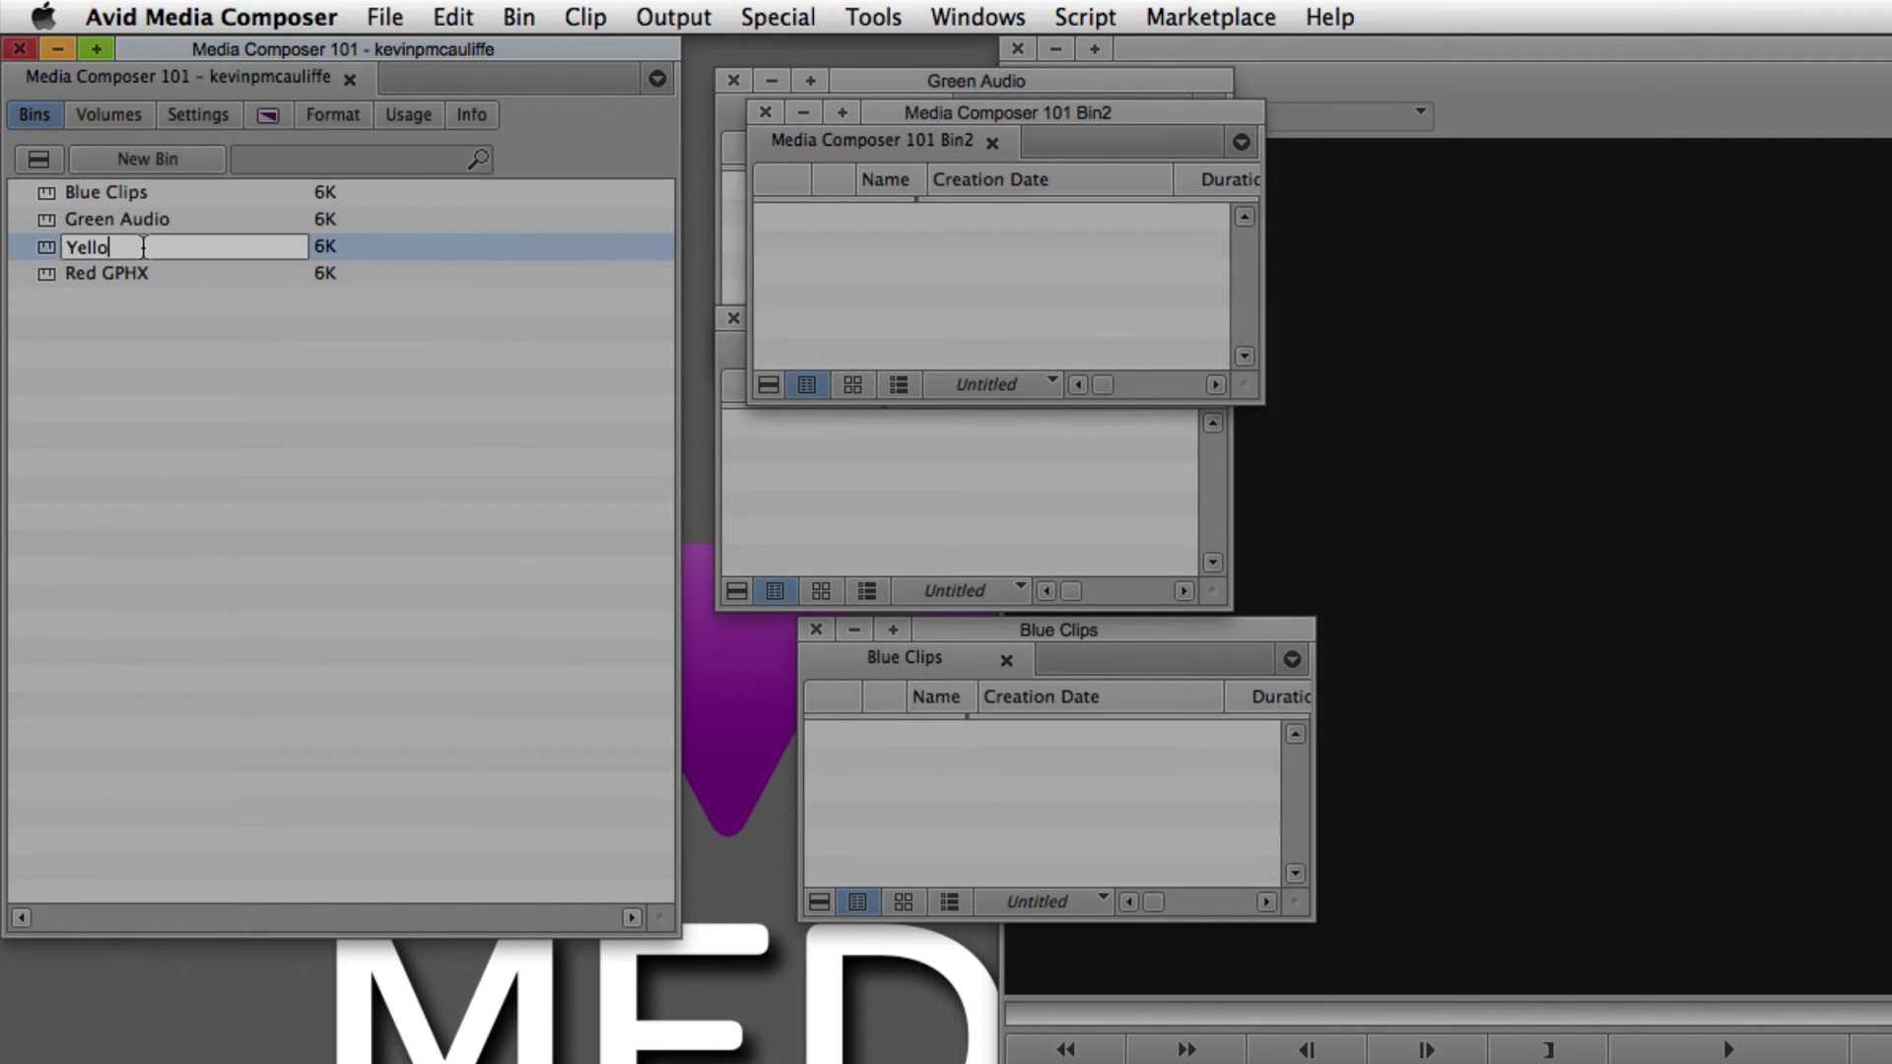
text(w Sequences)
key(Return)
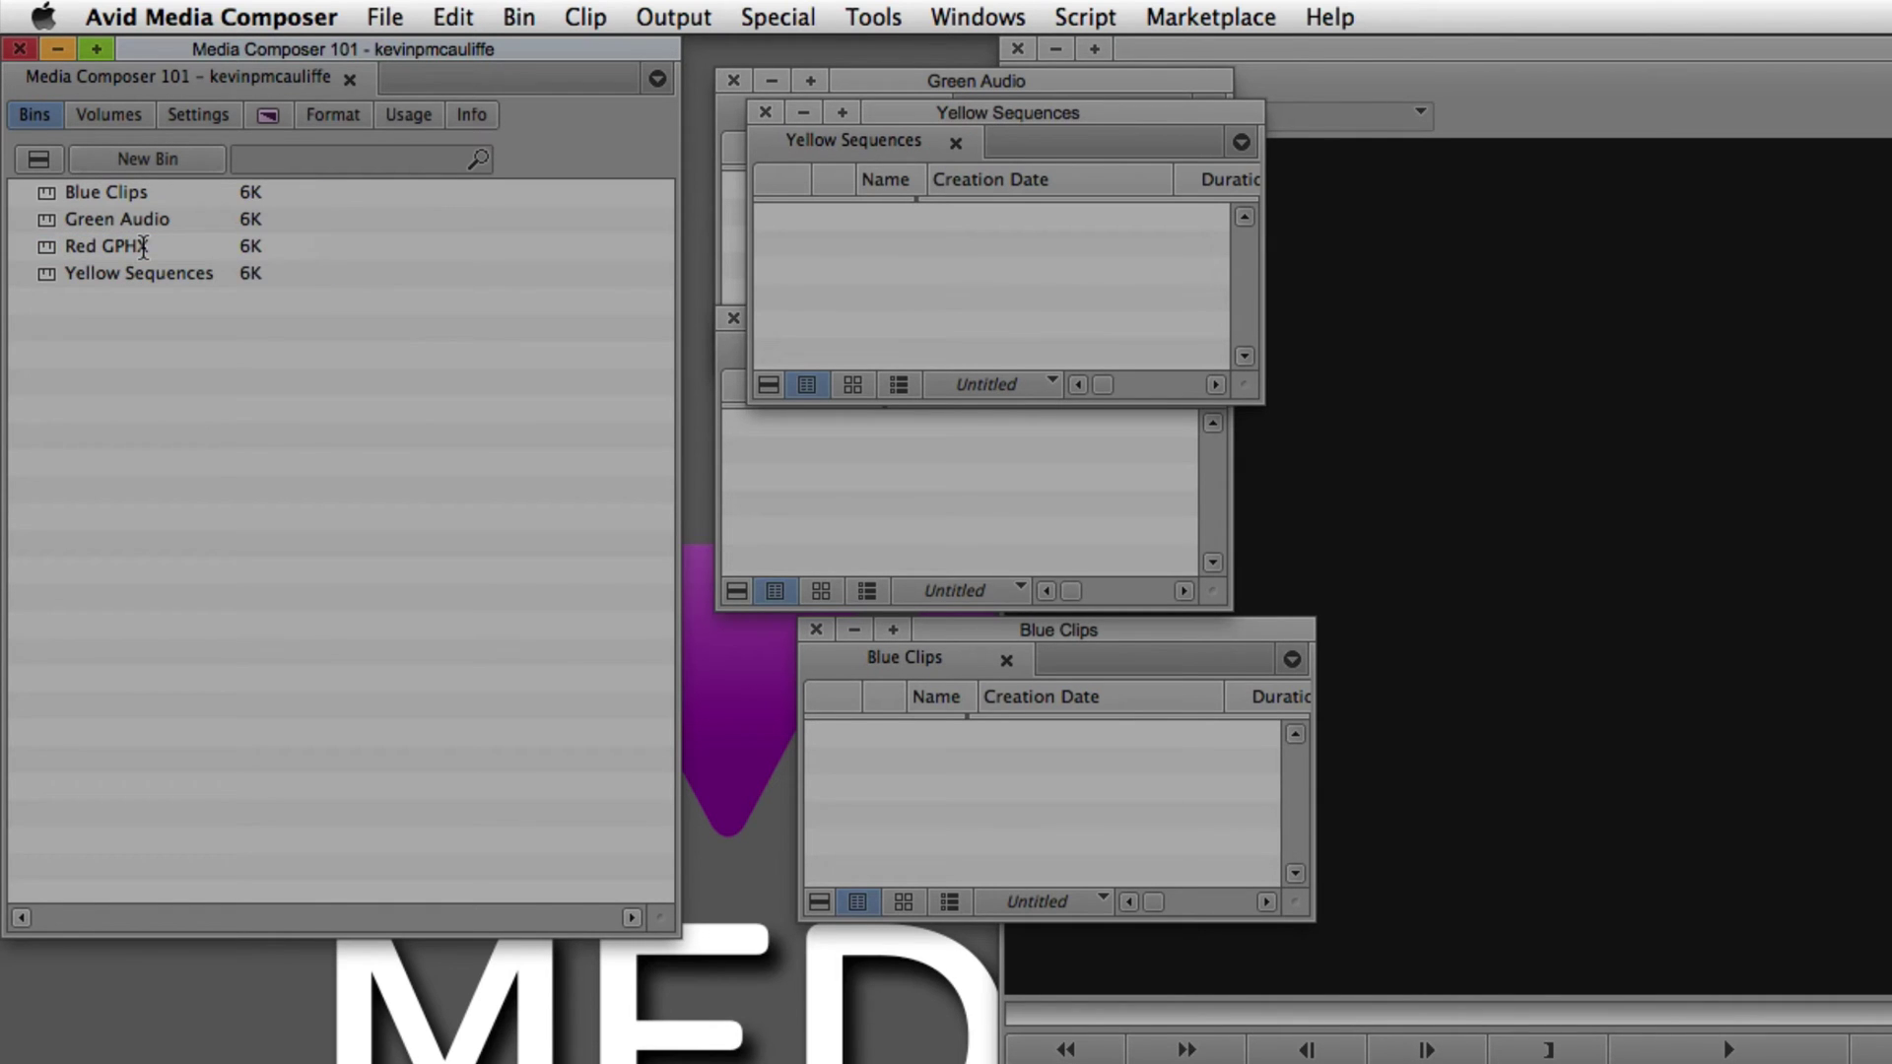
Close the Yellow Sequences, Blue Clips, Red GPHX and Green Audio bin windows, moving overlapping ones clear where needed.
drag(916, 116, 914, 803)
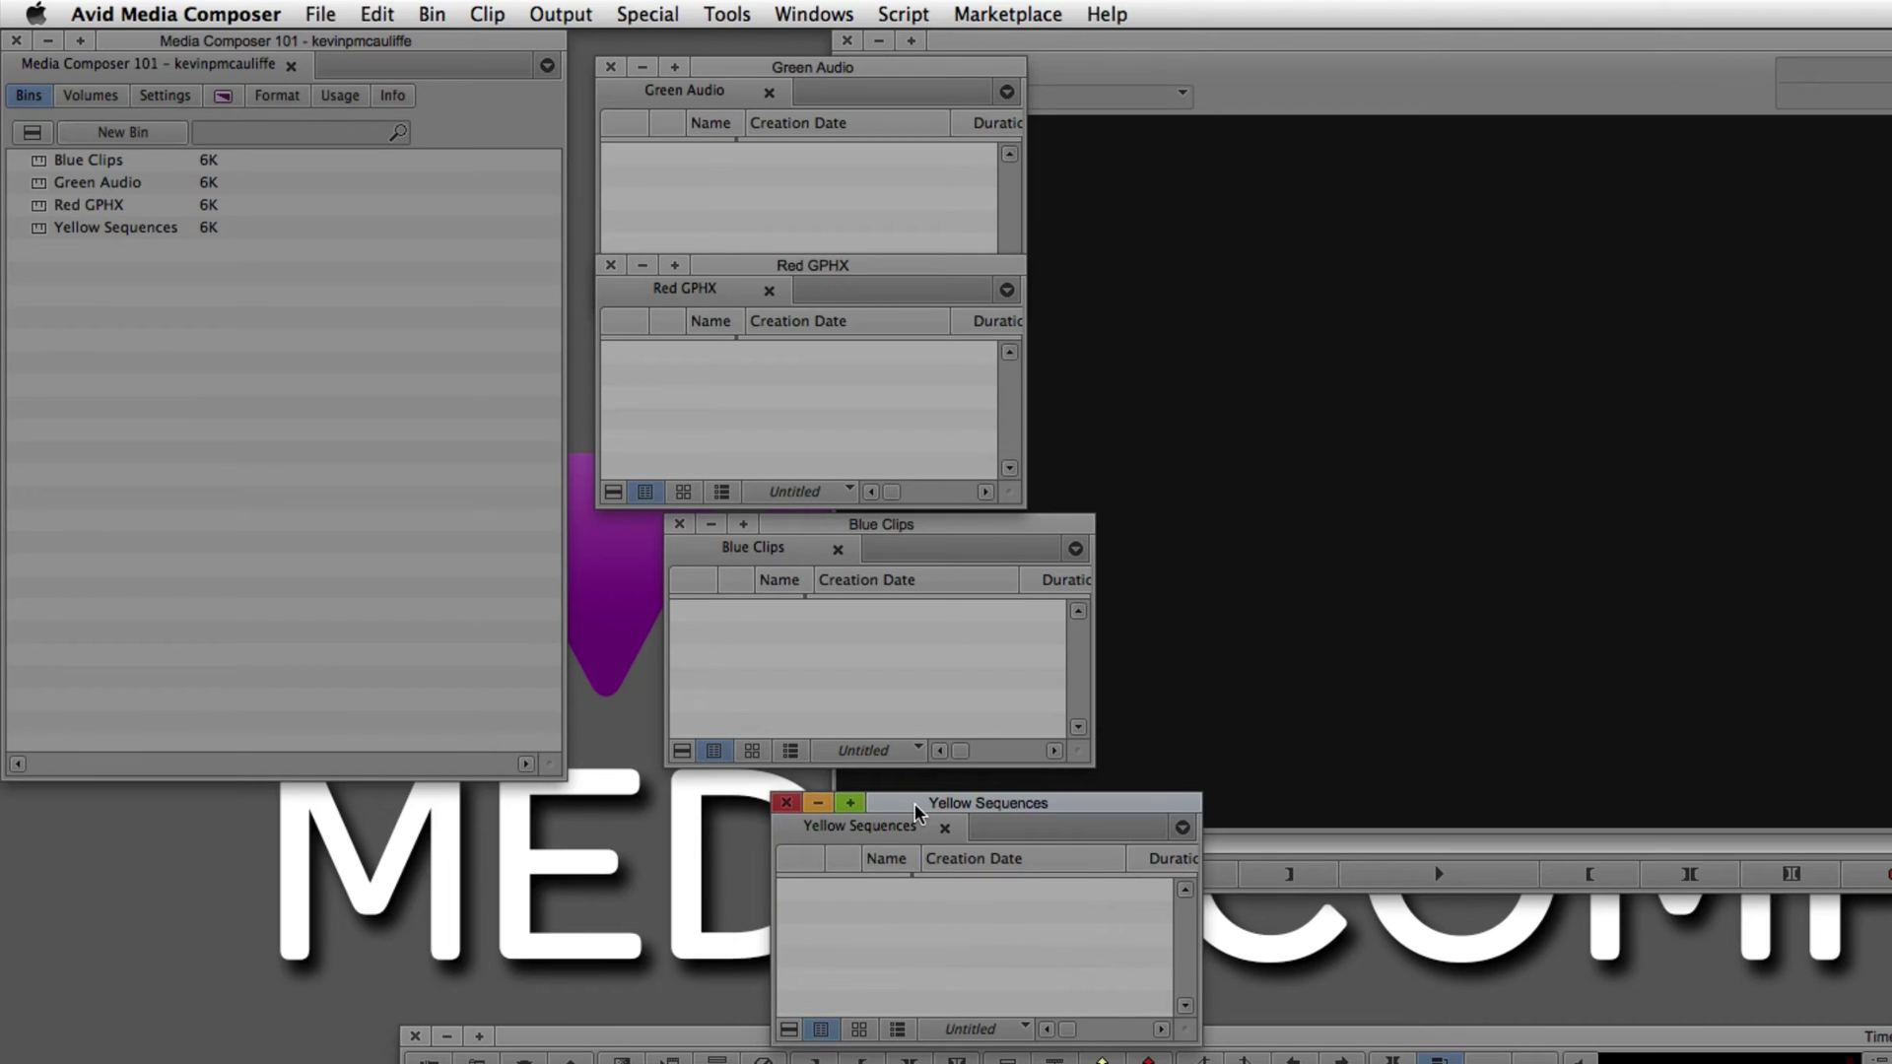
click(786, 802)
click(679, 524)
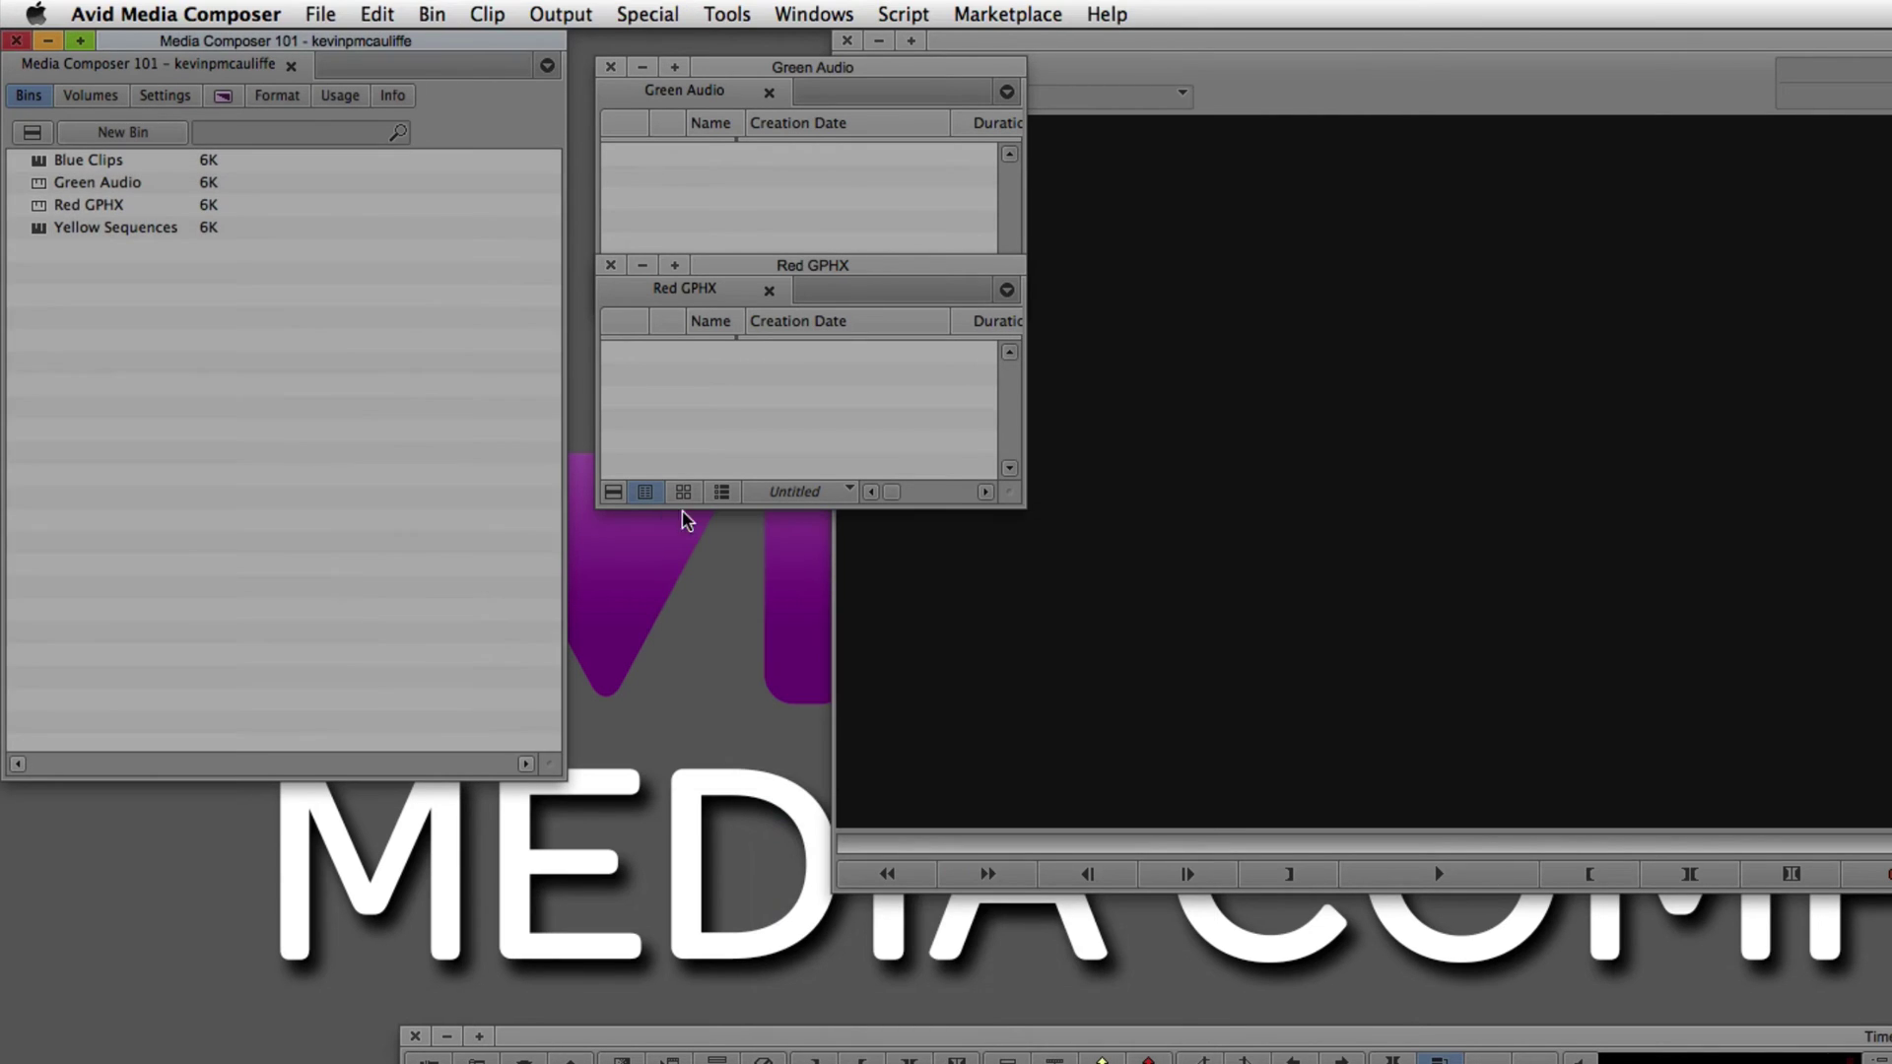
click(610, 265)
drag(733, 98, 760, 630)
click(643, 555)
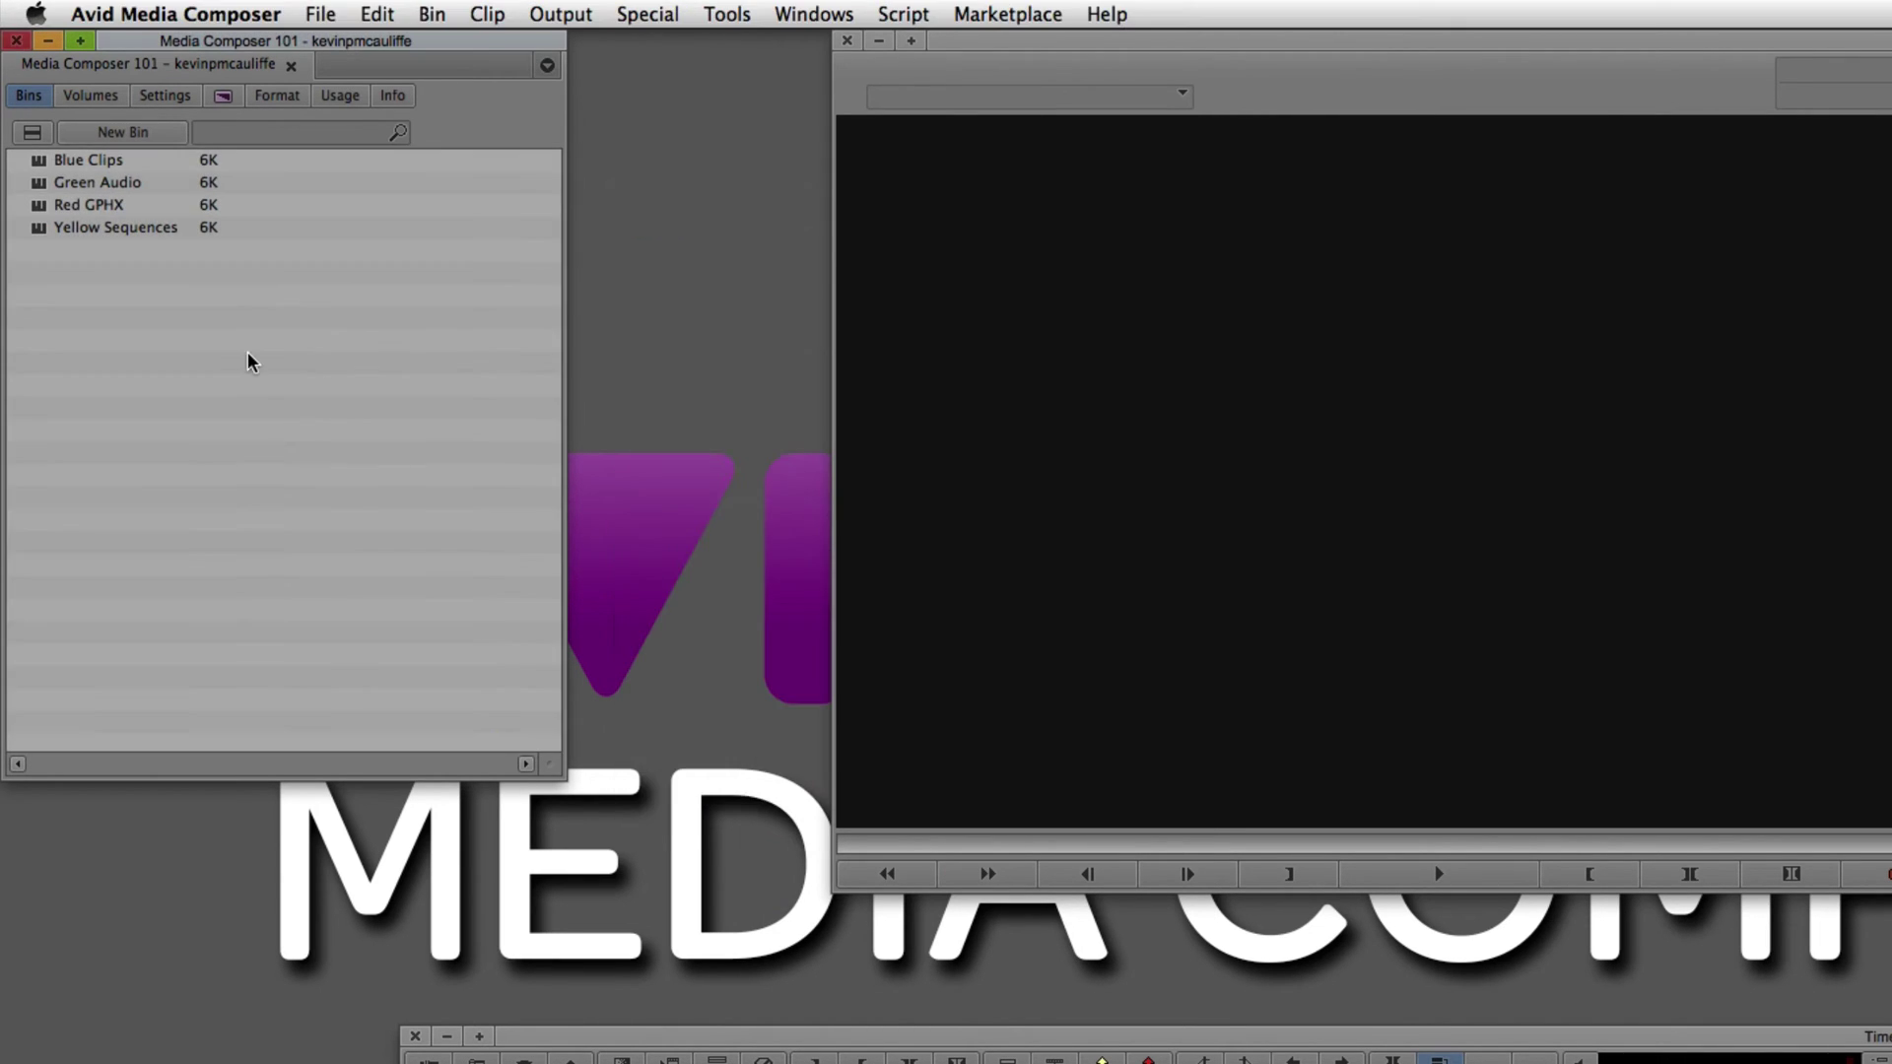
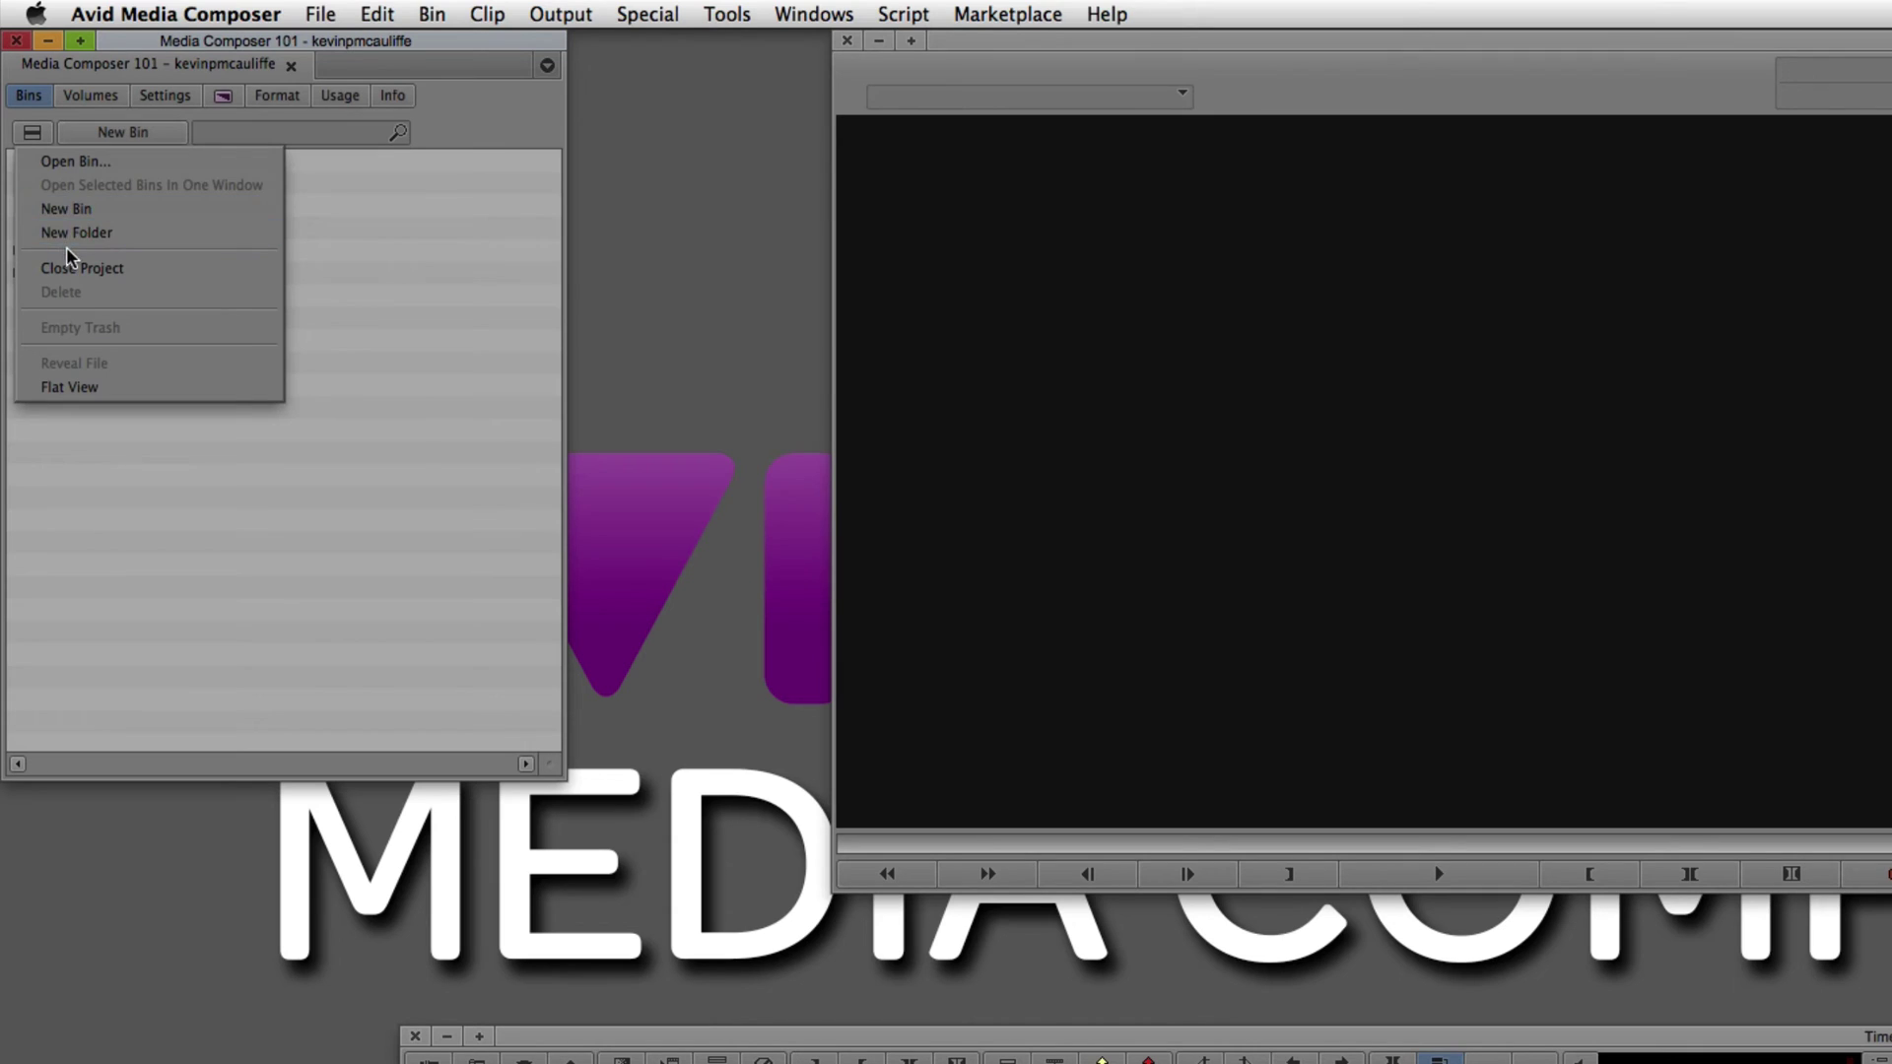
Create a new folder named GPHX in the project's bin list.
click(65, 235)
text(GPHX)
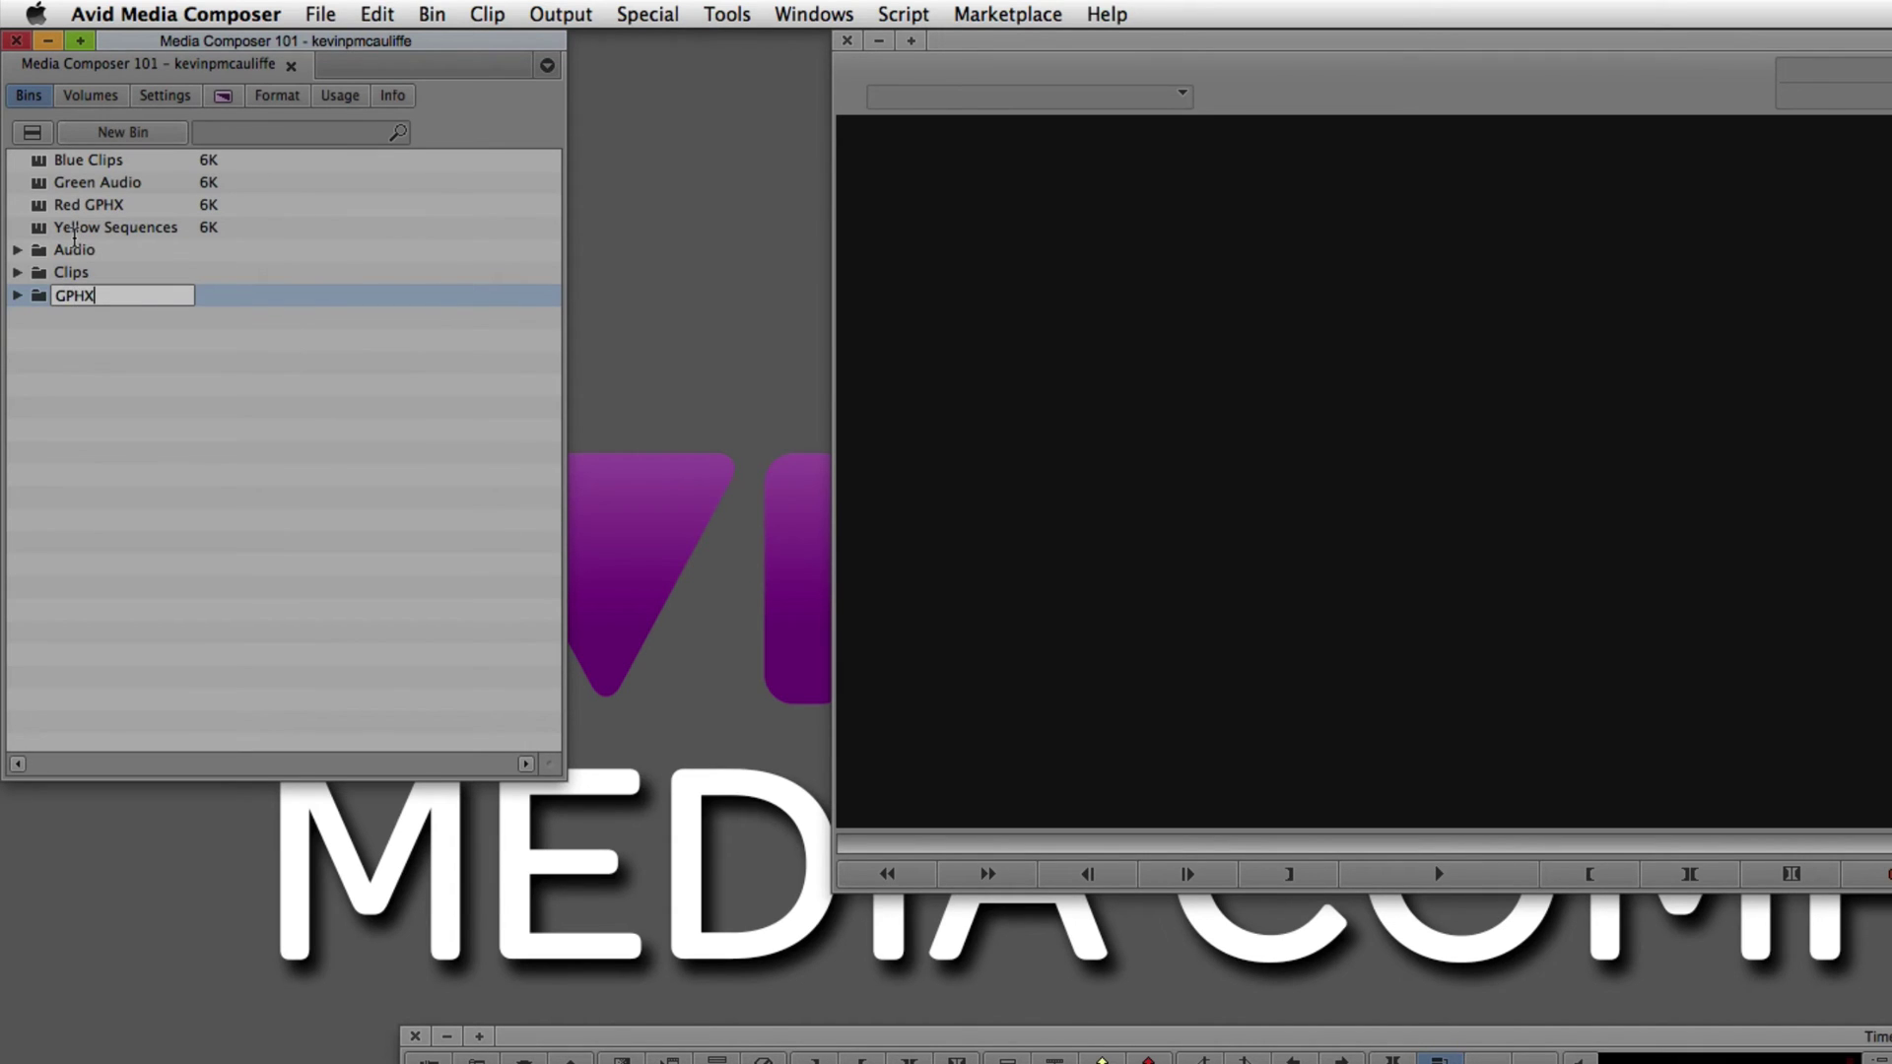
key(Return)
Create a new folder named Sequences in the project's bin list.
click(40, 135)
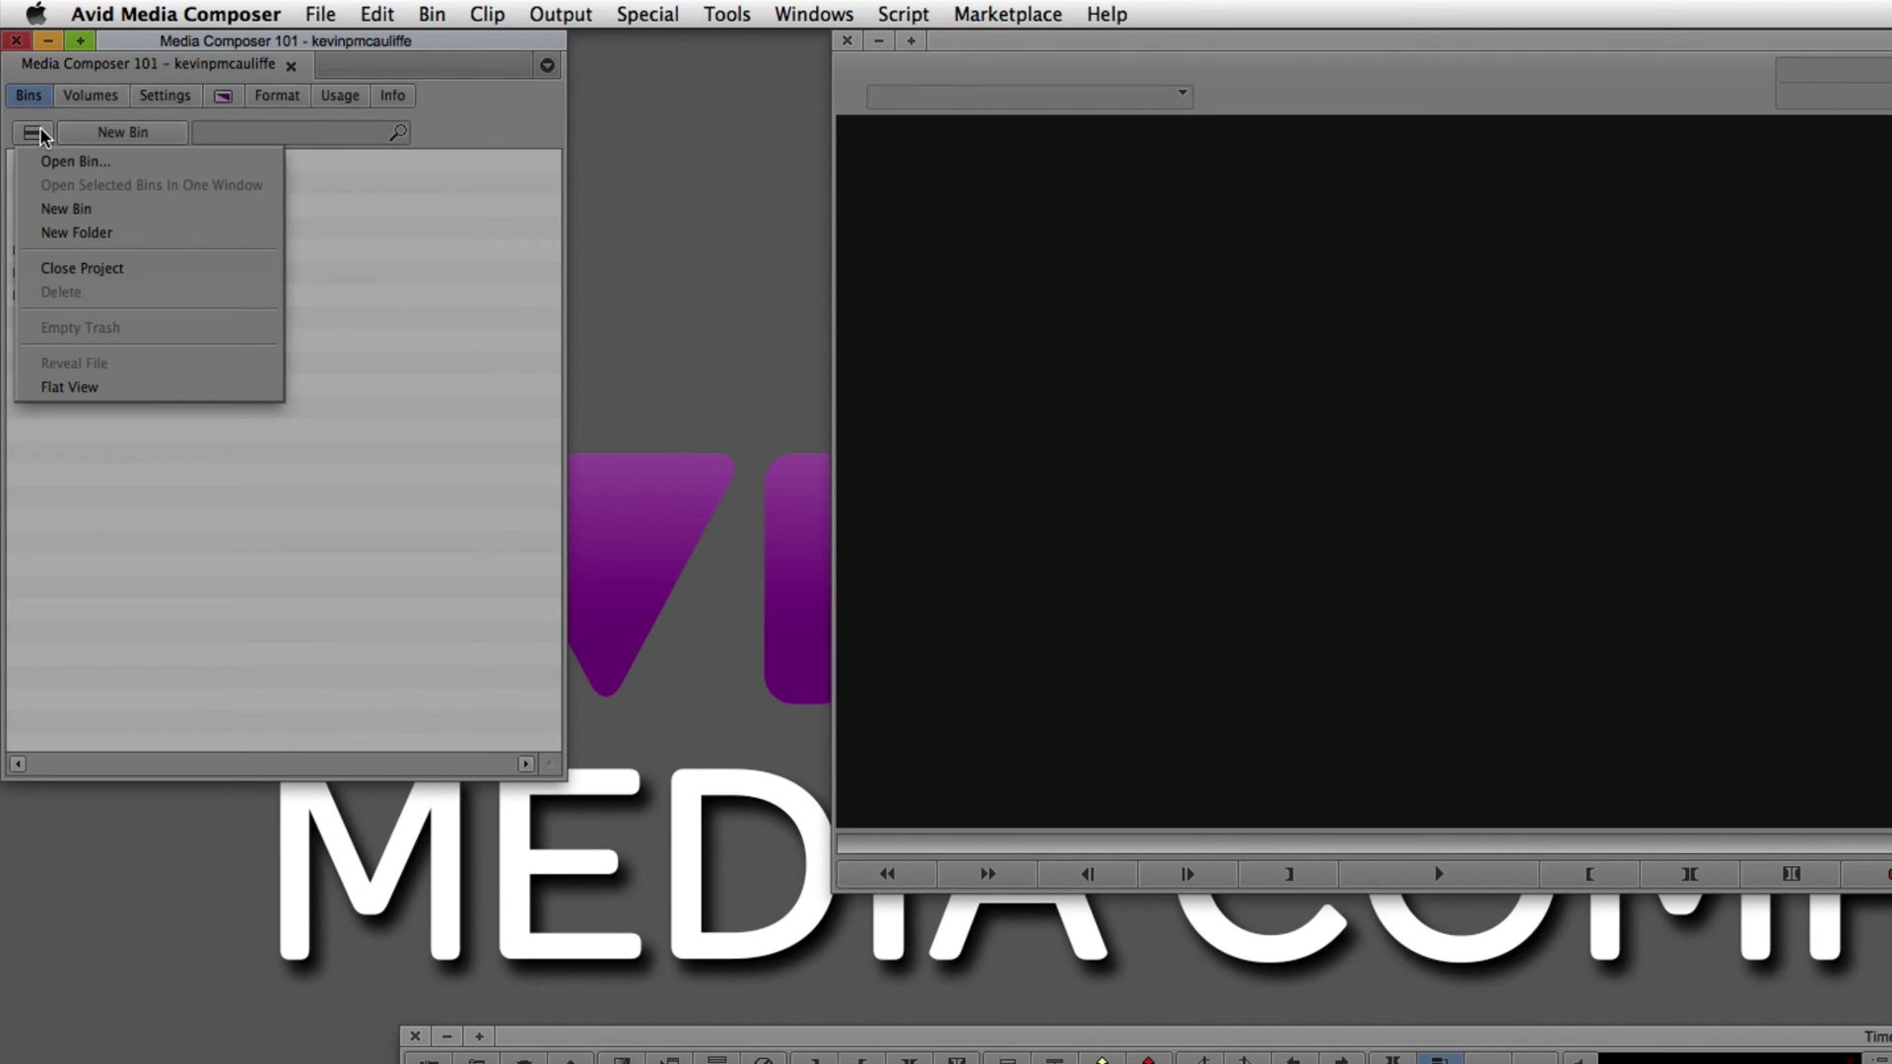
click(77, 230)
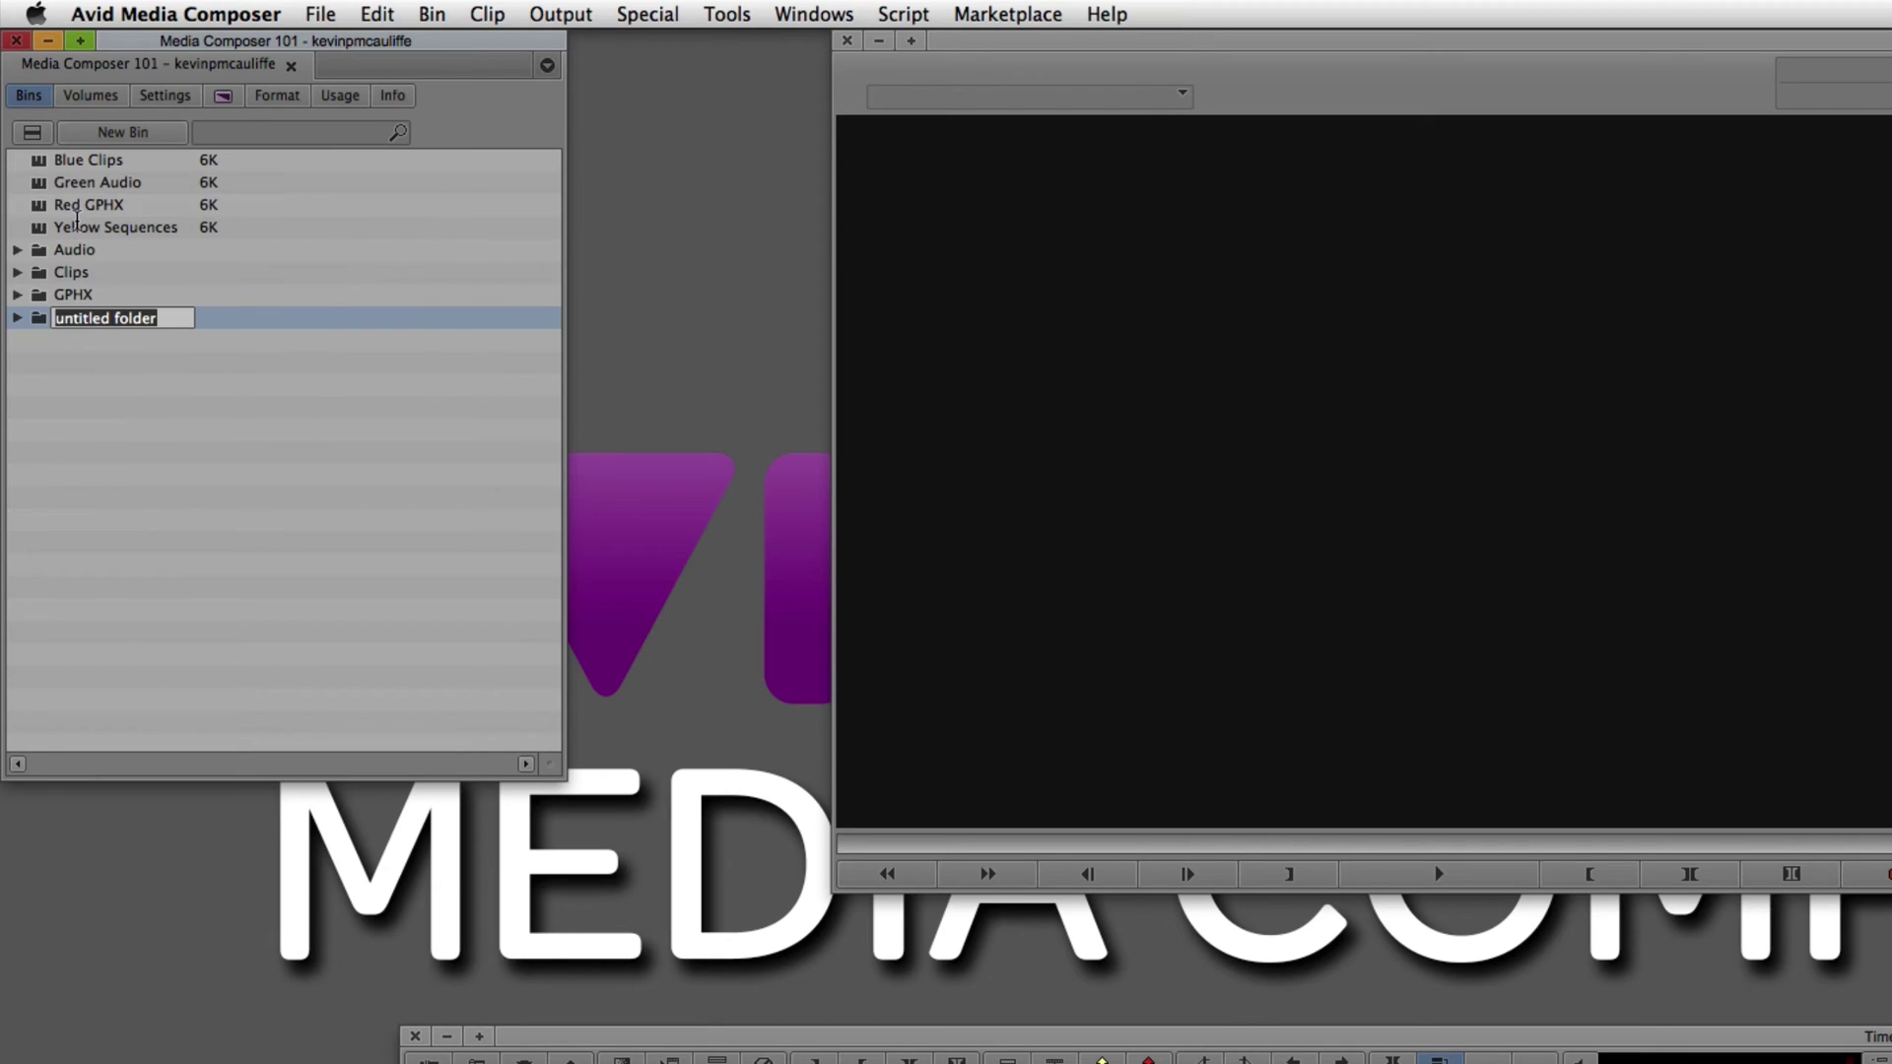
text(Sequences)
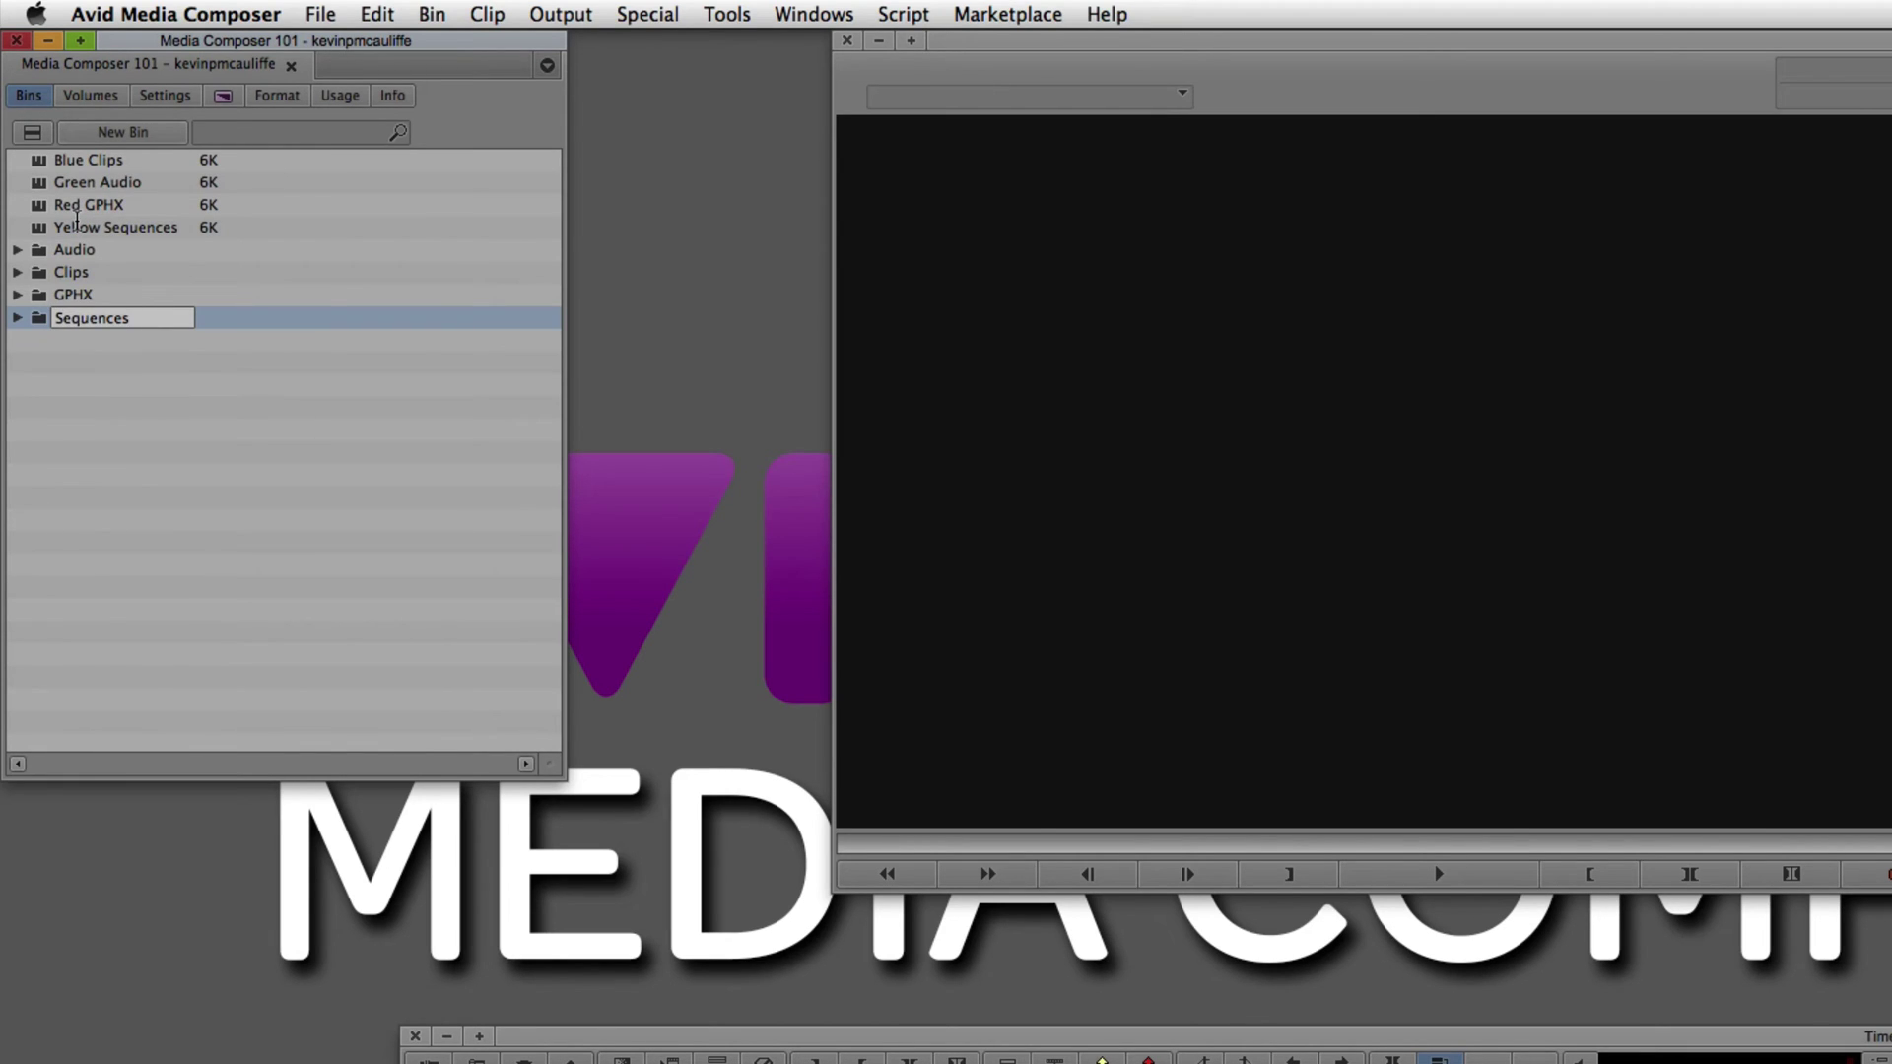
key(Return)
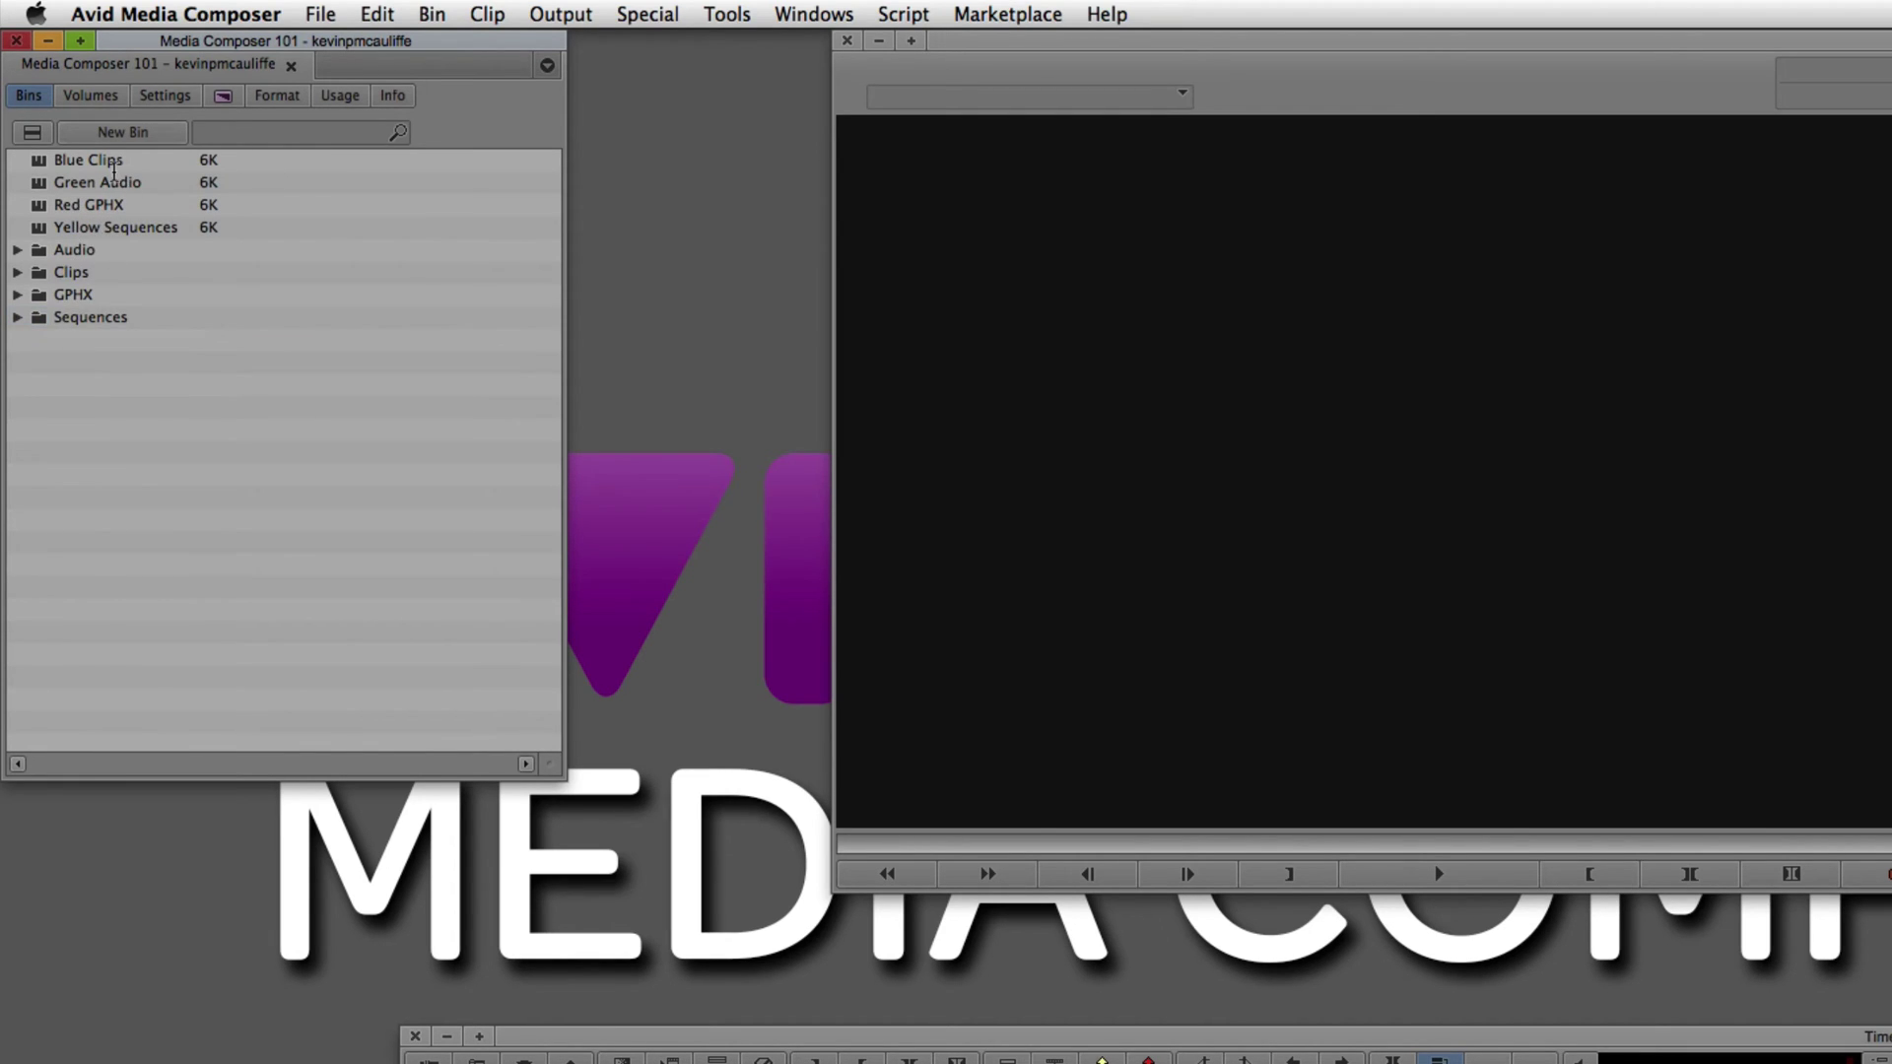
Move the Yellow Sequences, Blue Clips, Green Audio and Red GPHX bins into the Sequences, Clips, Audio and GPHX folders respectively.
drag(41, 236, 35, 318)
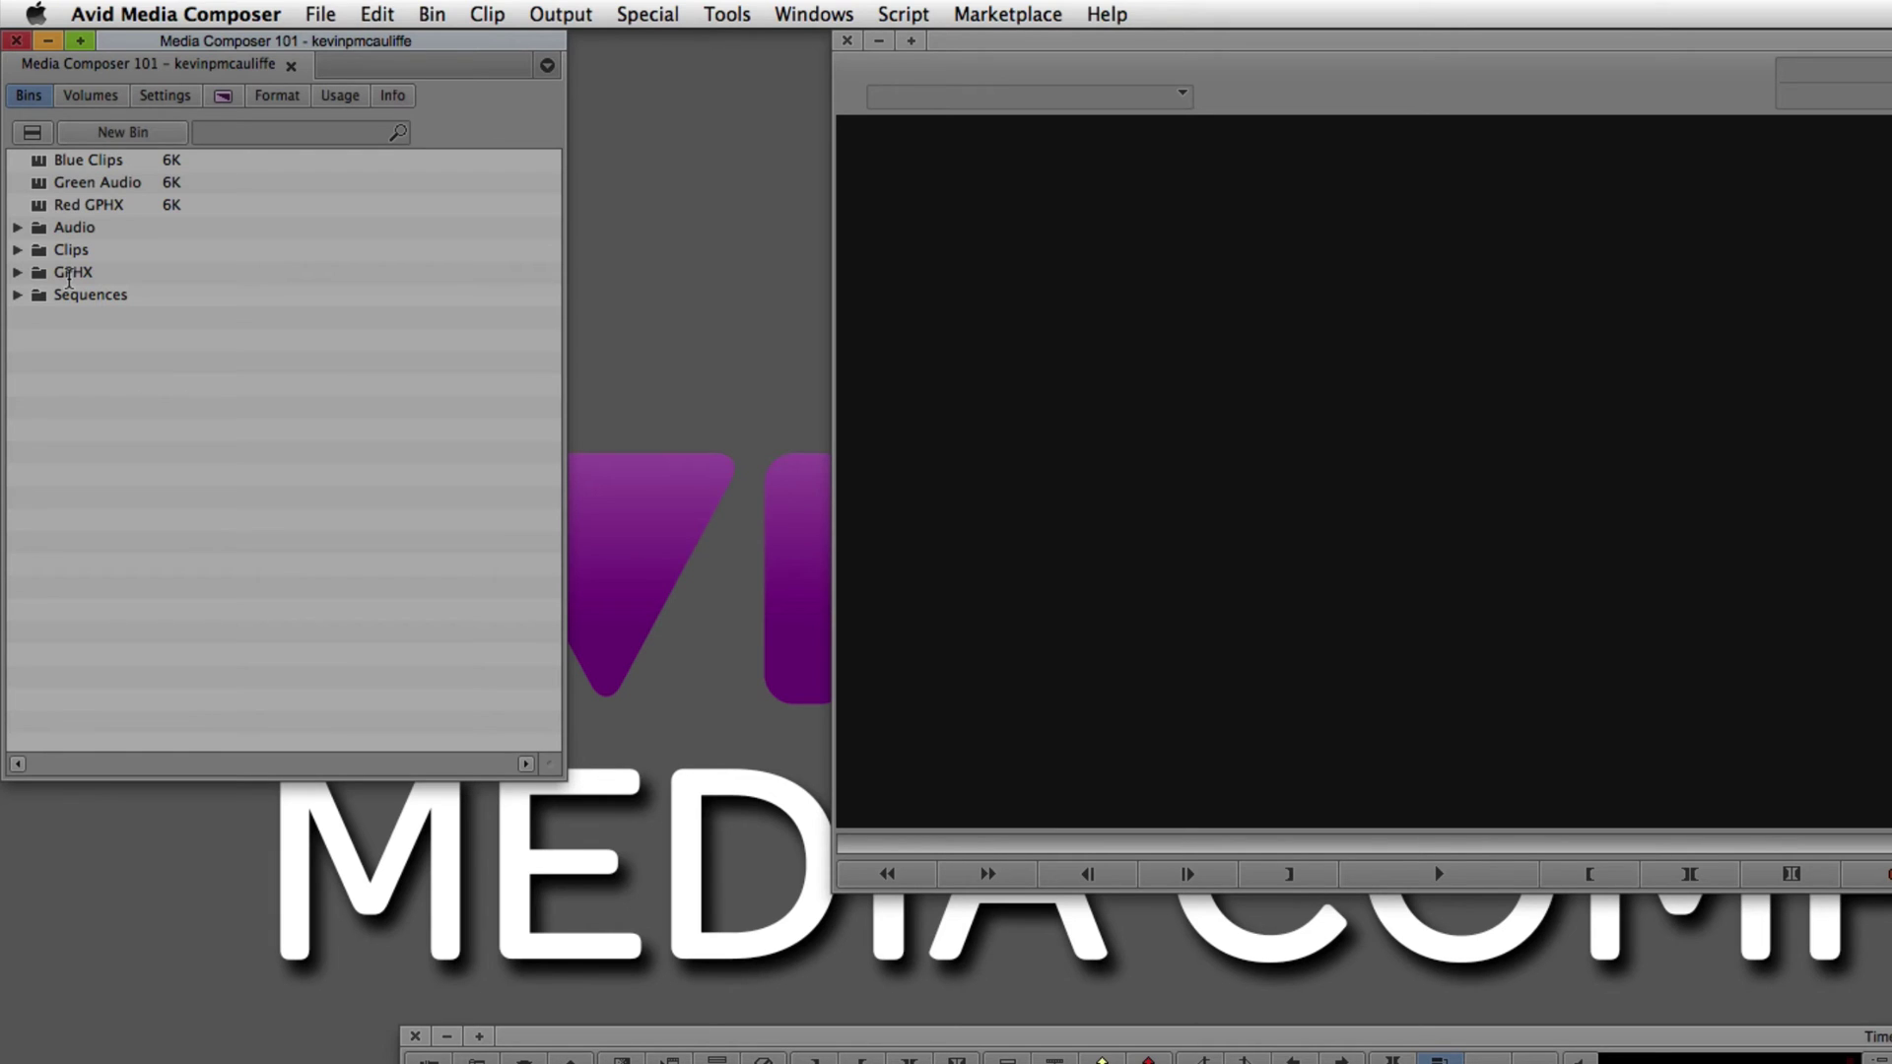
drag(40, 161, 38, 253)
mouse_move(39, 183)
mouse_down()
mouse_move(40, 290)
mouse_move(39, 162)
mouse_move(40, 250)
mouse_move(42, 187)
mouse_up()
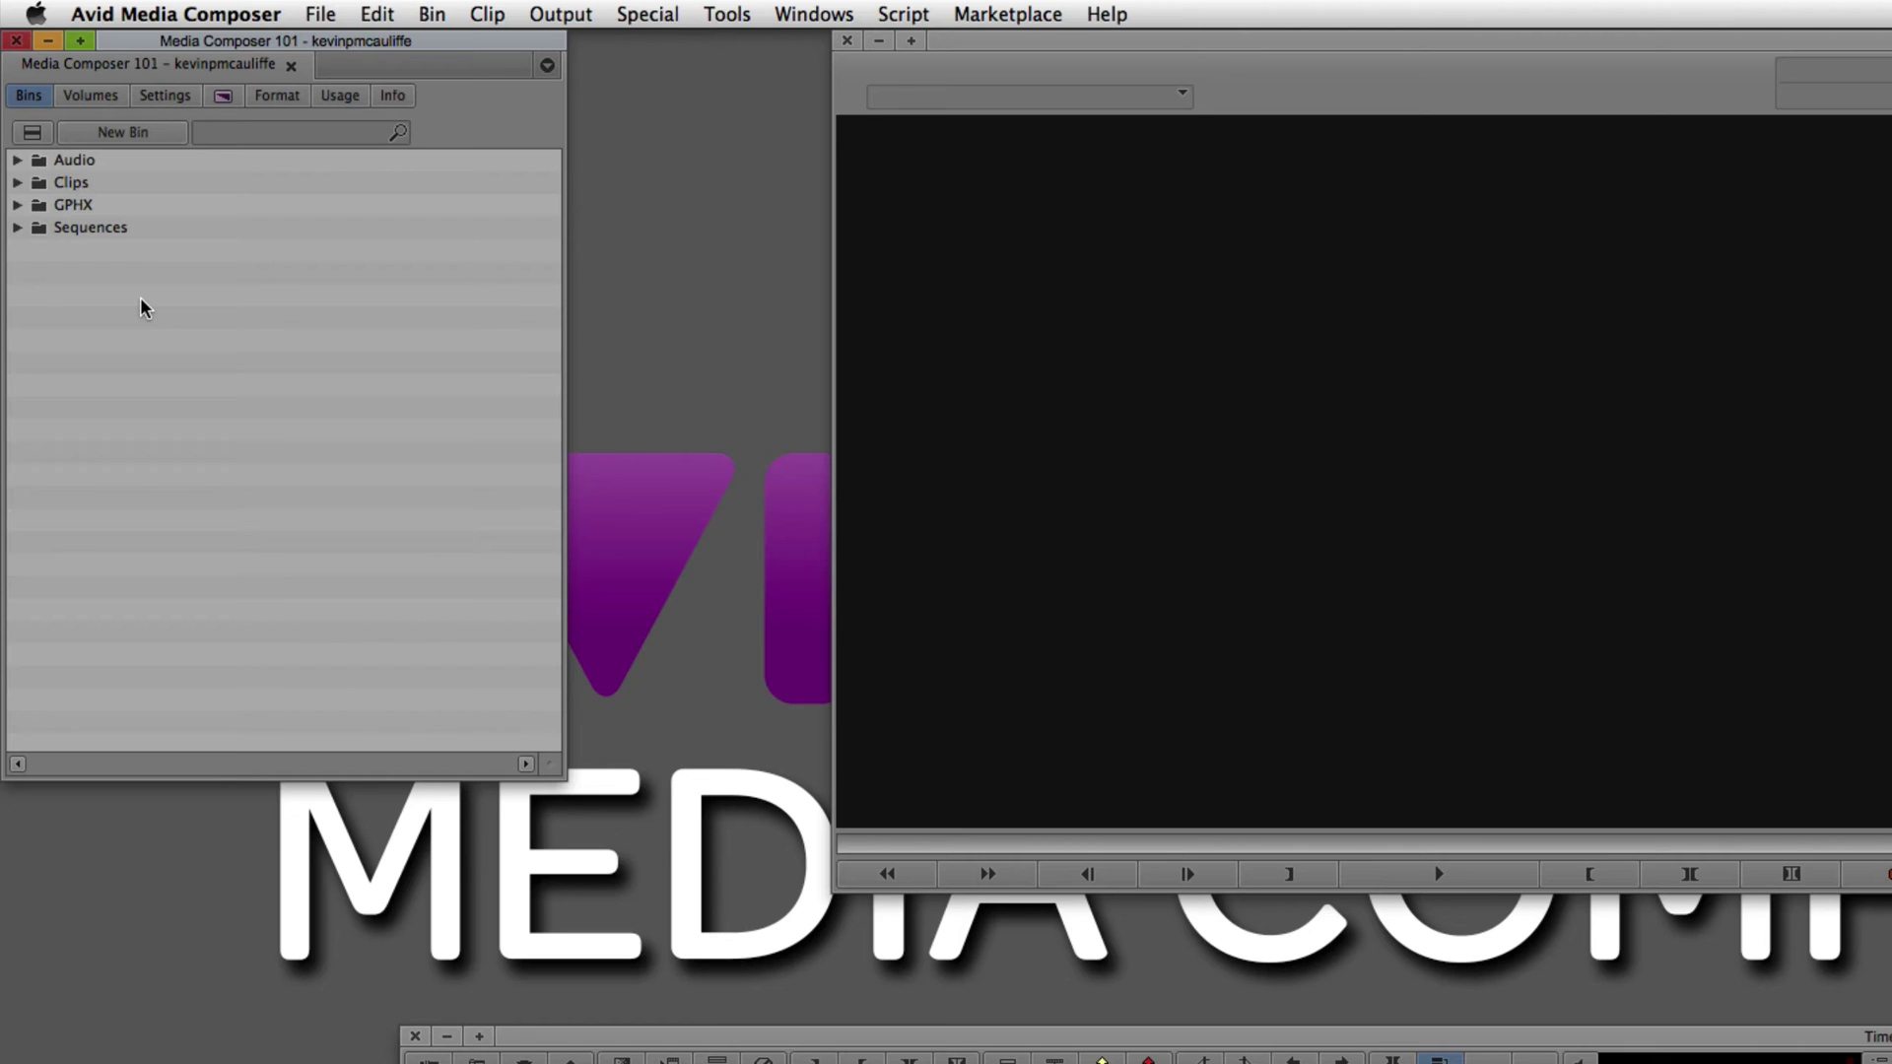
click(38, 132)
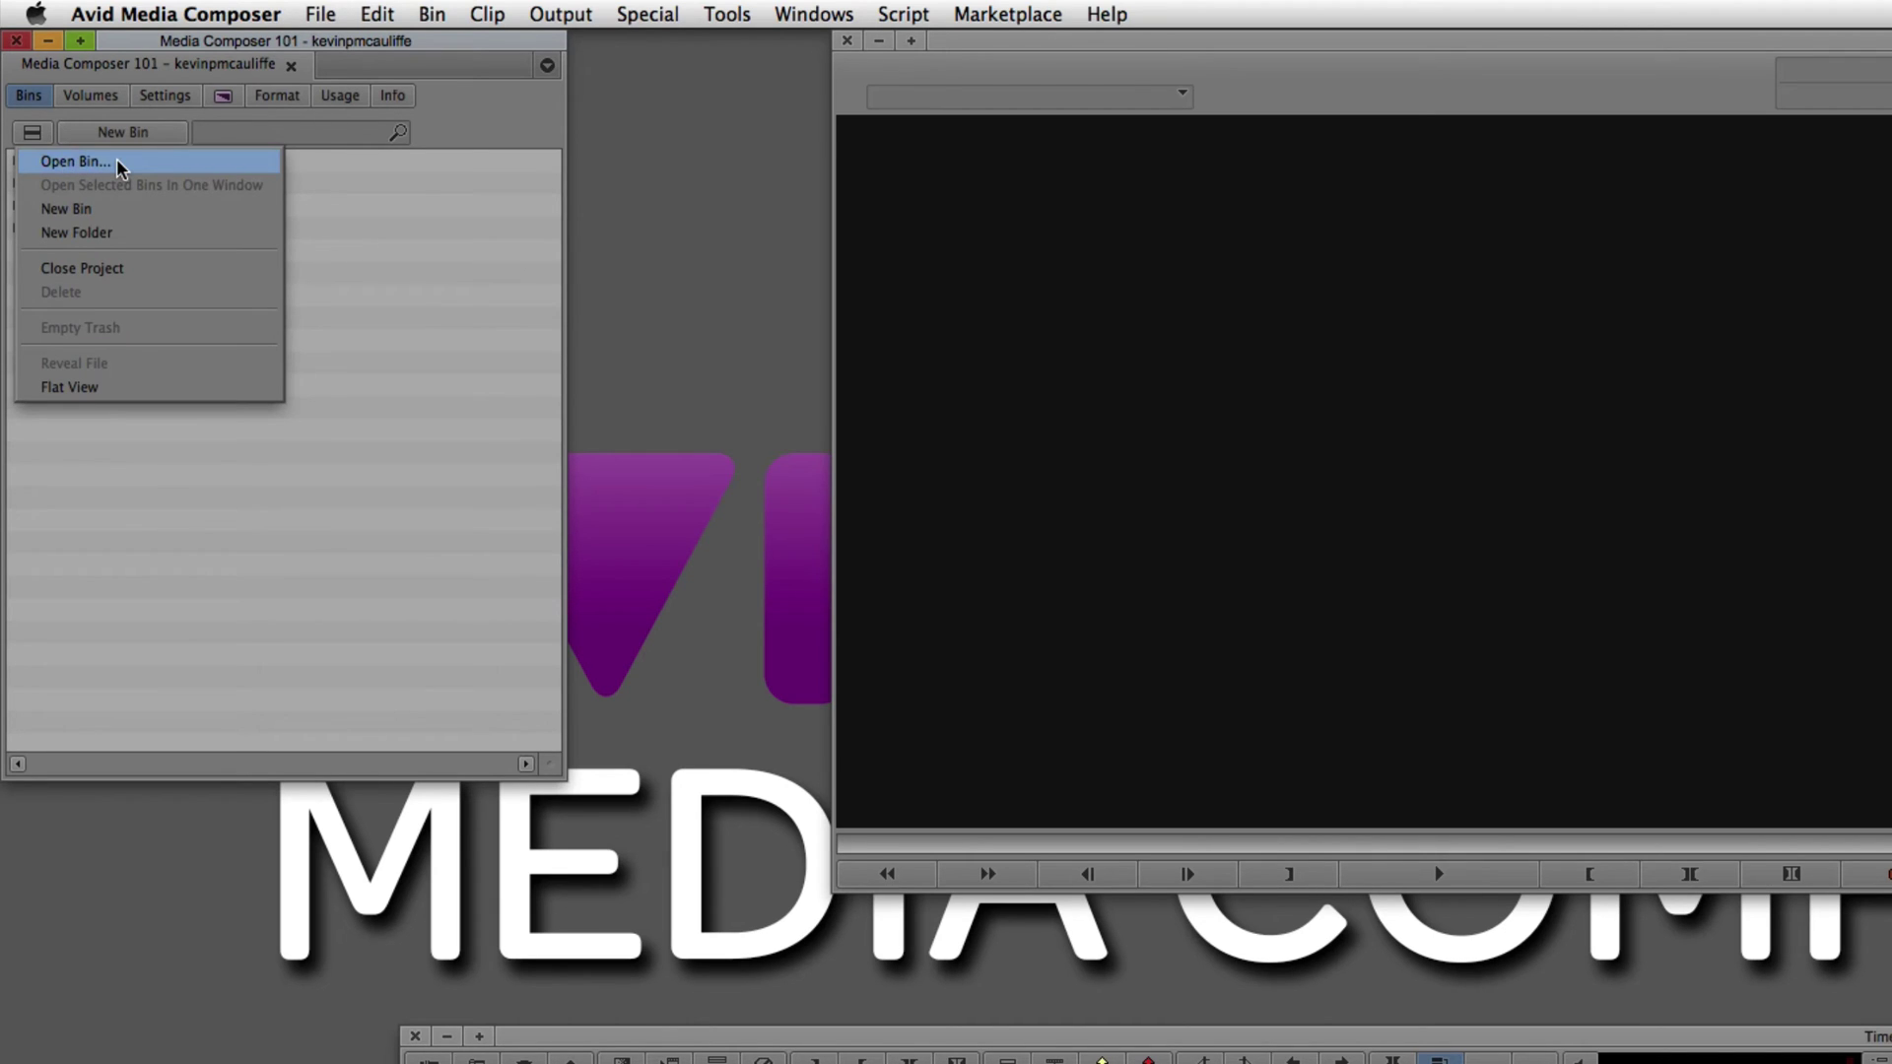
click(473, 403)
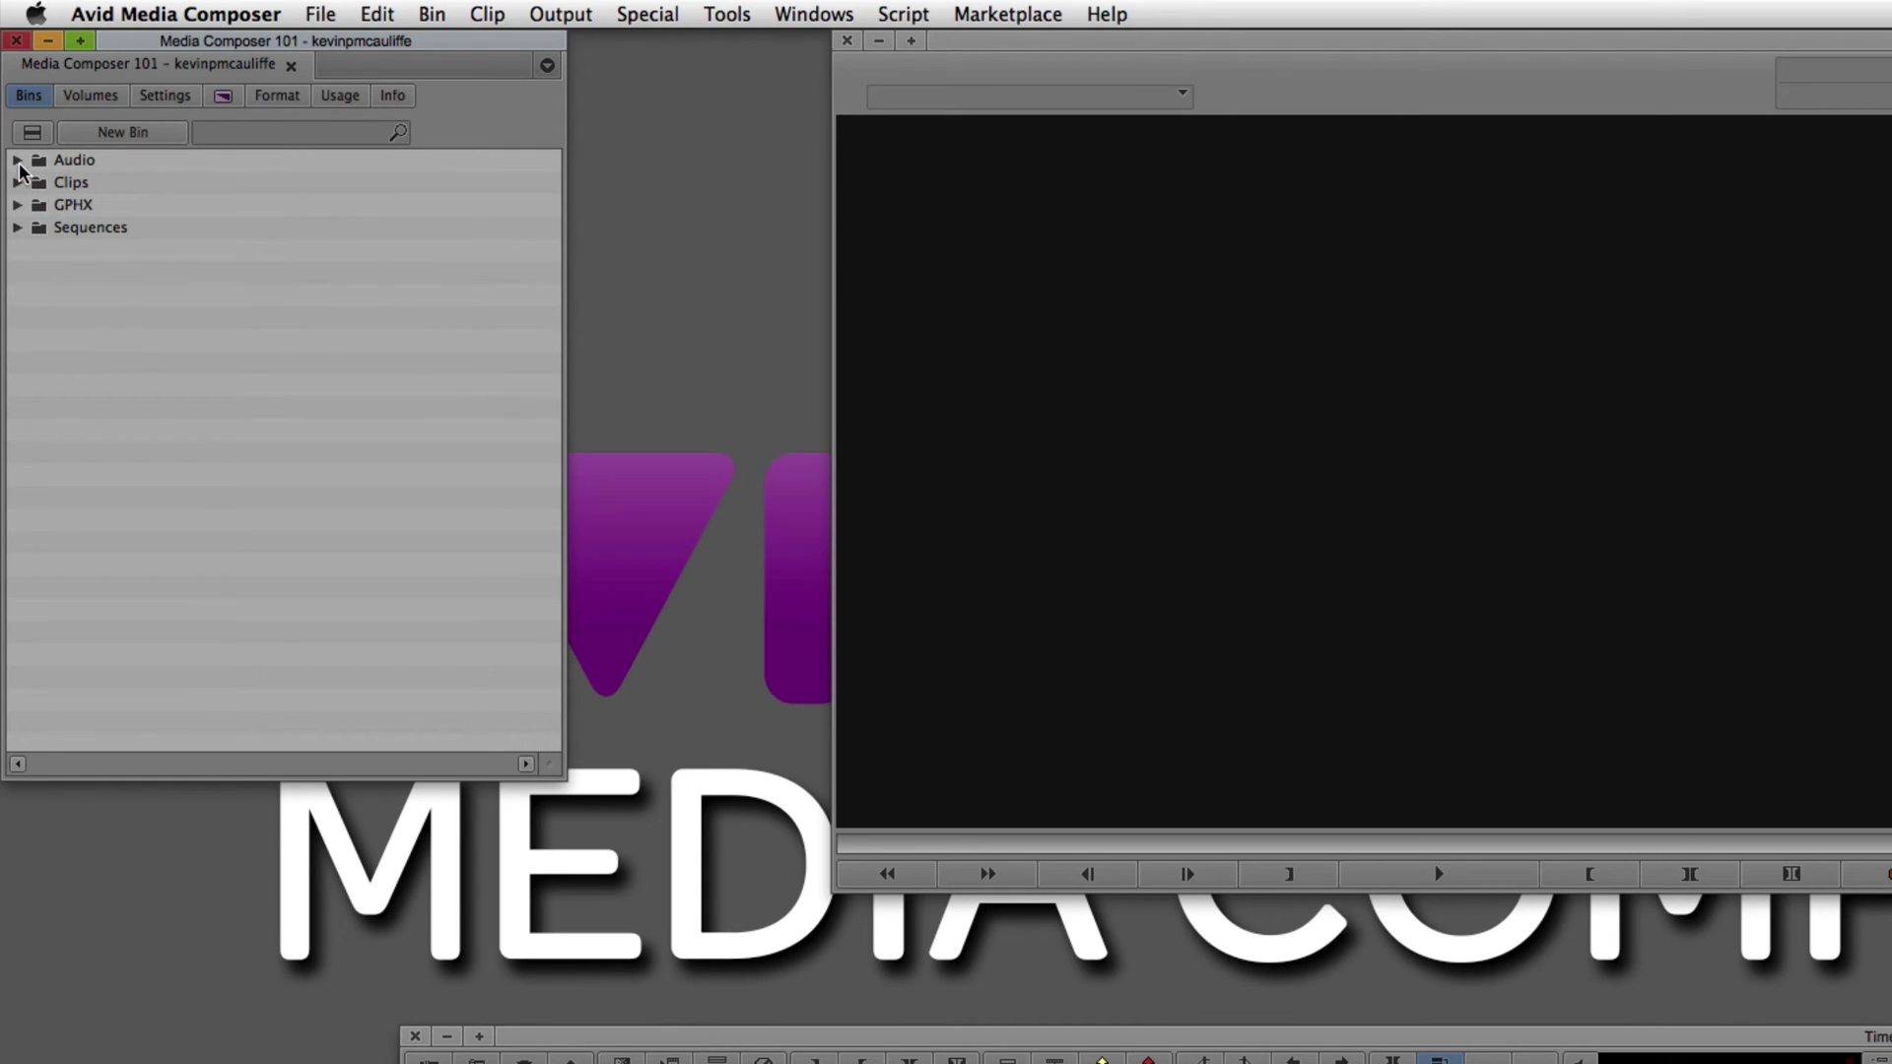
Expand the Audio folder and open the Green Audio bin in an enlarged, repositioned window before closing it.
click(17, 159)
double_click(85, 185)
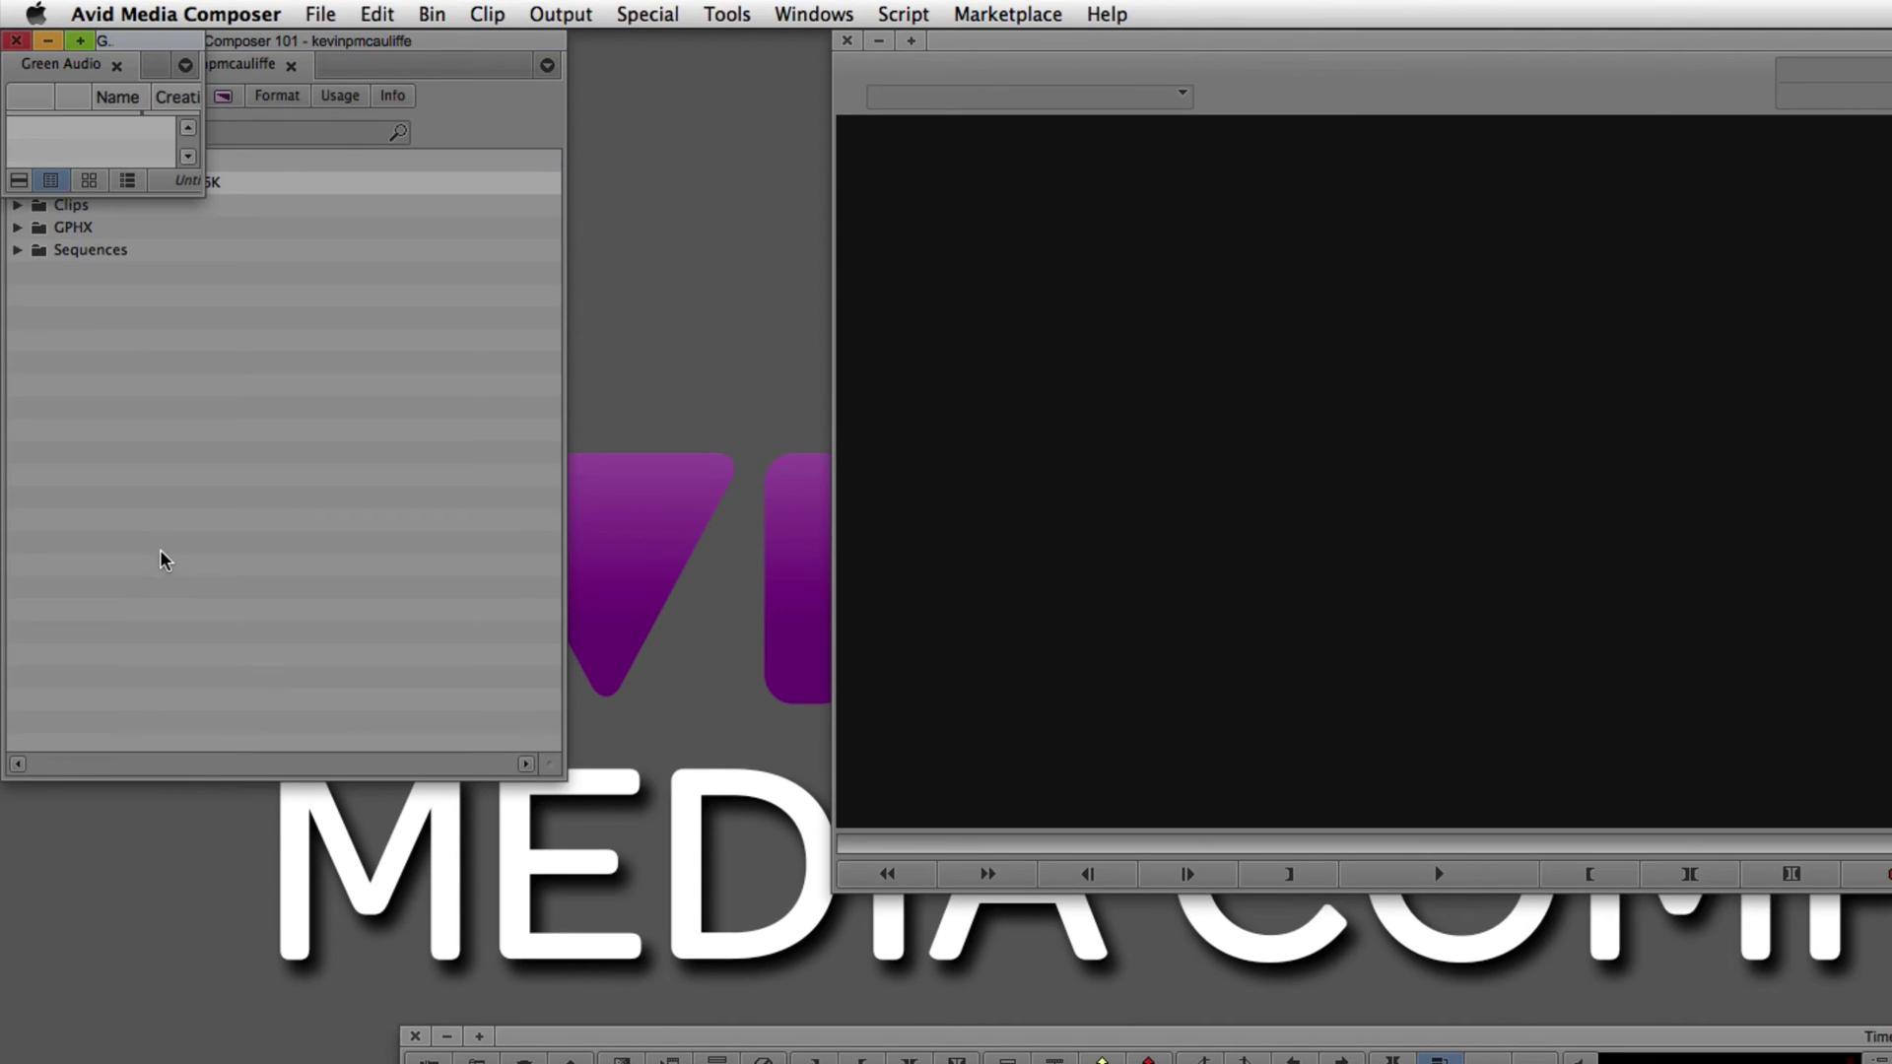
drag(197, 193, 761, 552)
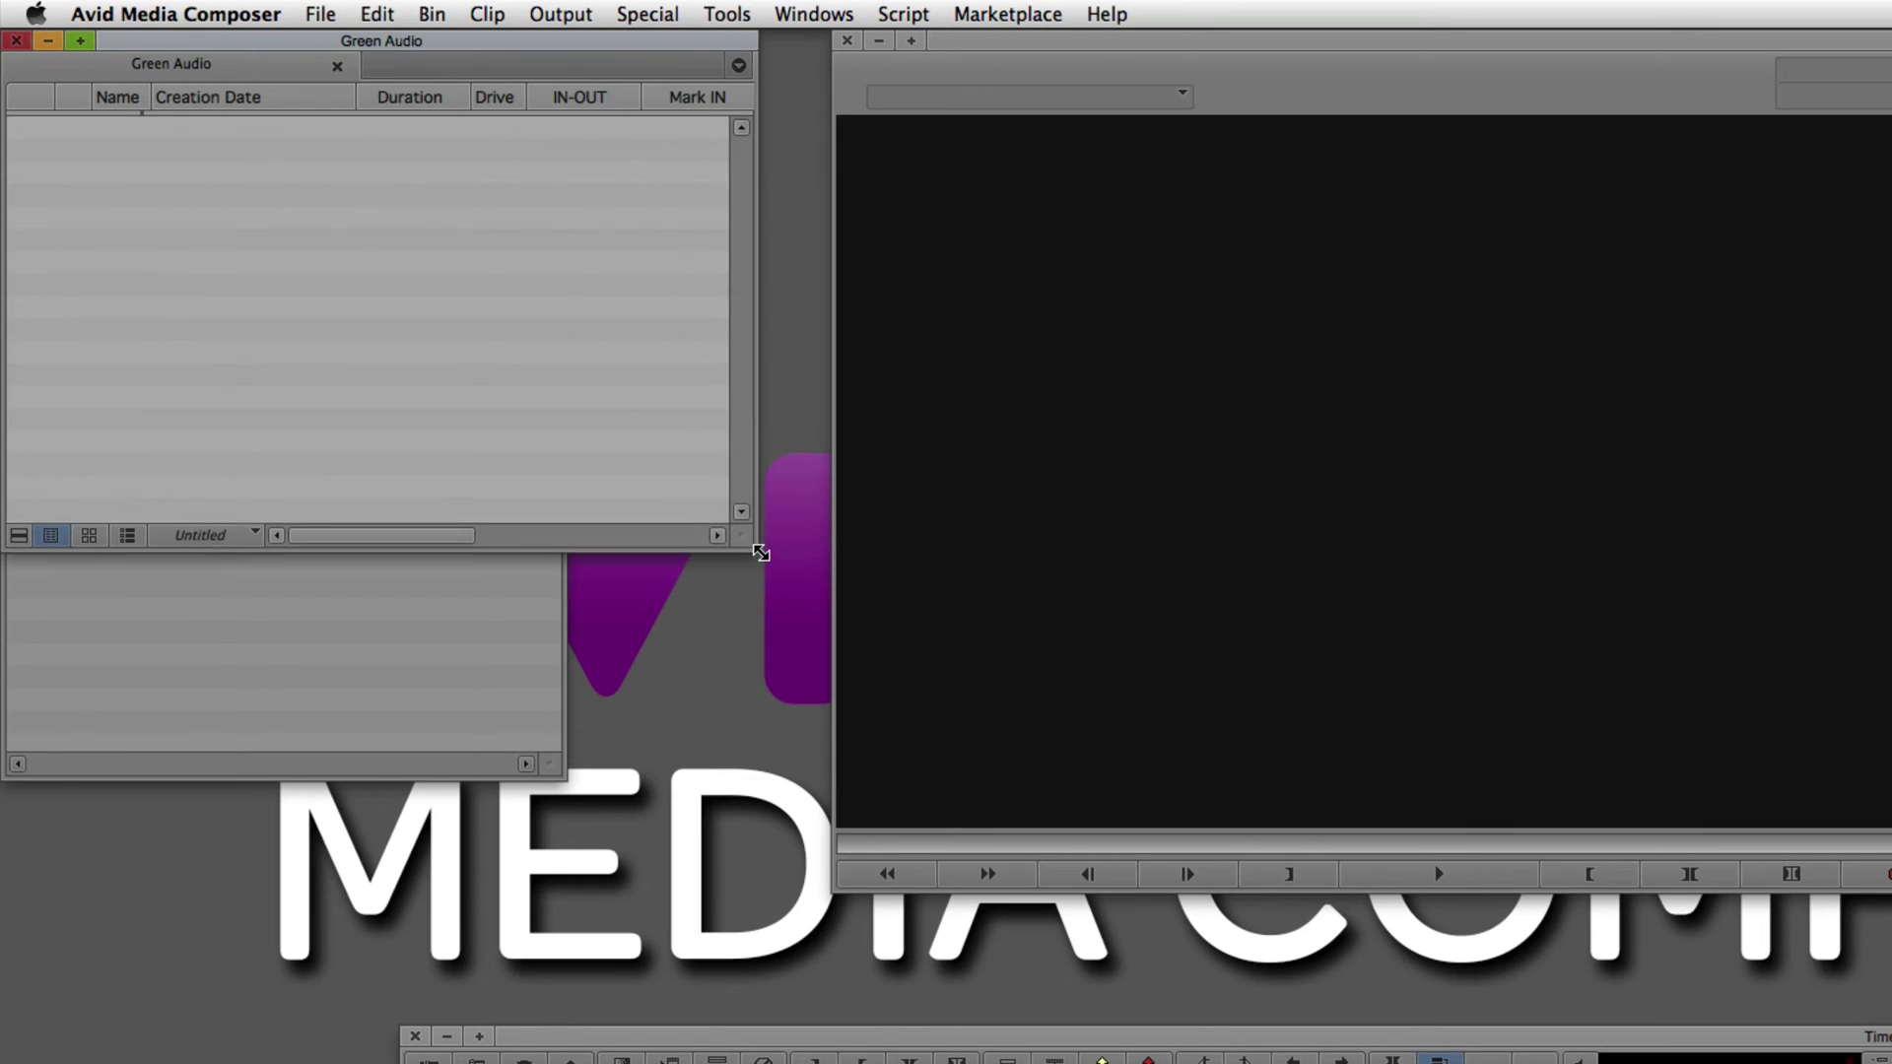
drag(417, 41, 423, 347)
click(81, 352)
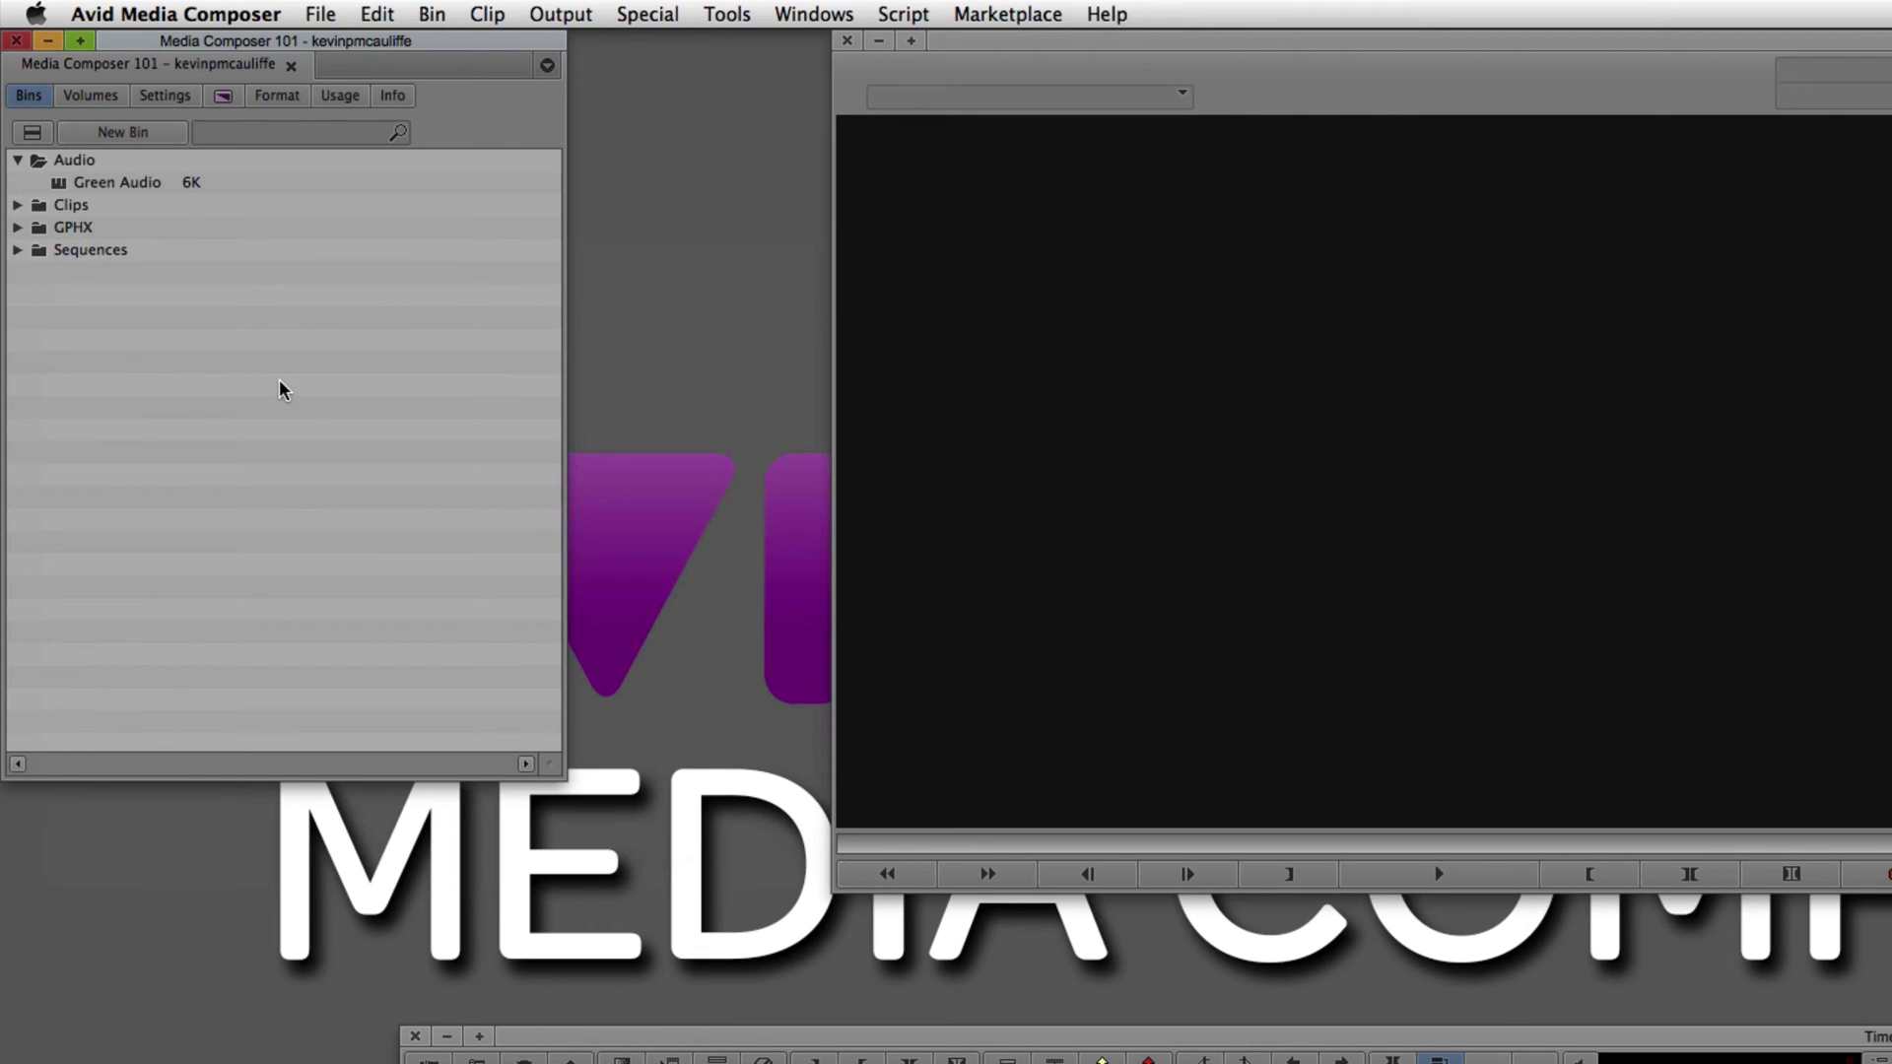
Bring up the Open a Bin dialog for the project and cancel it.
key(super+o)
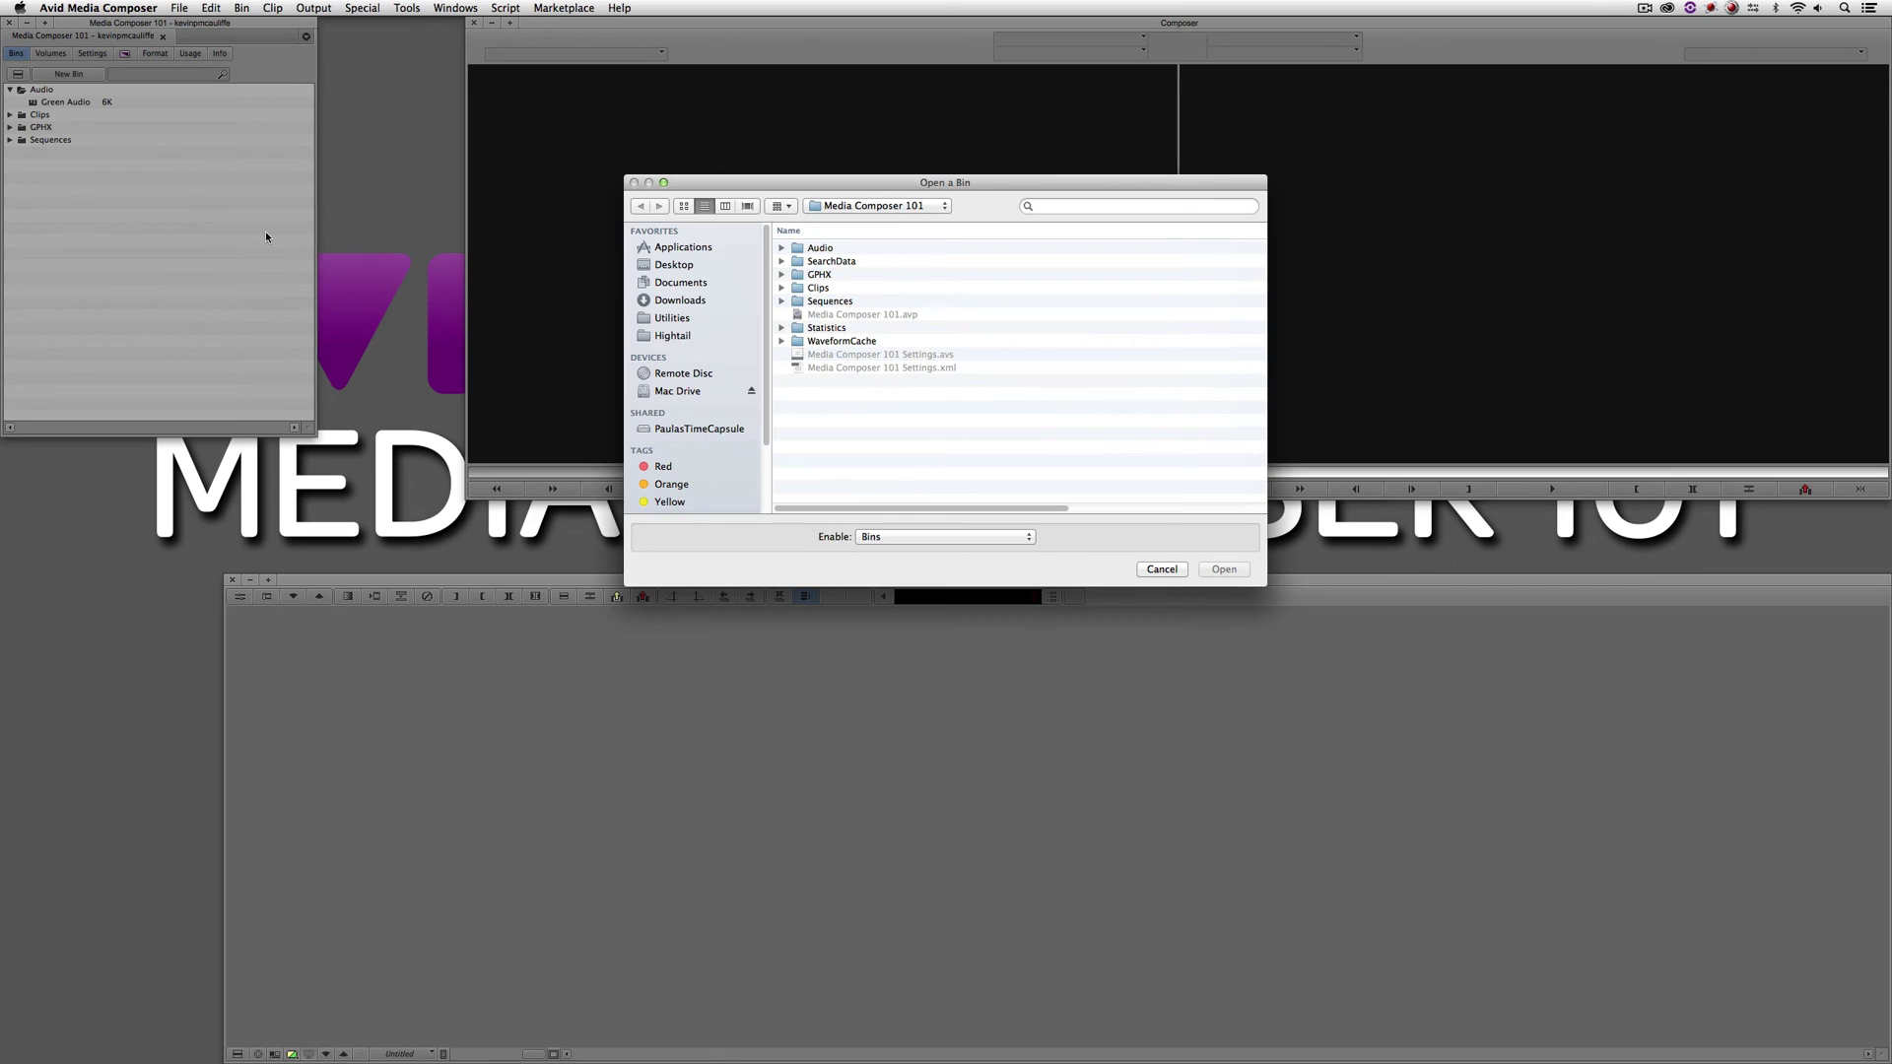
click(1163, 570)
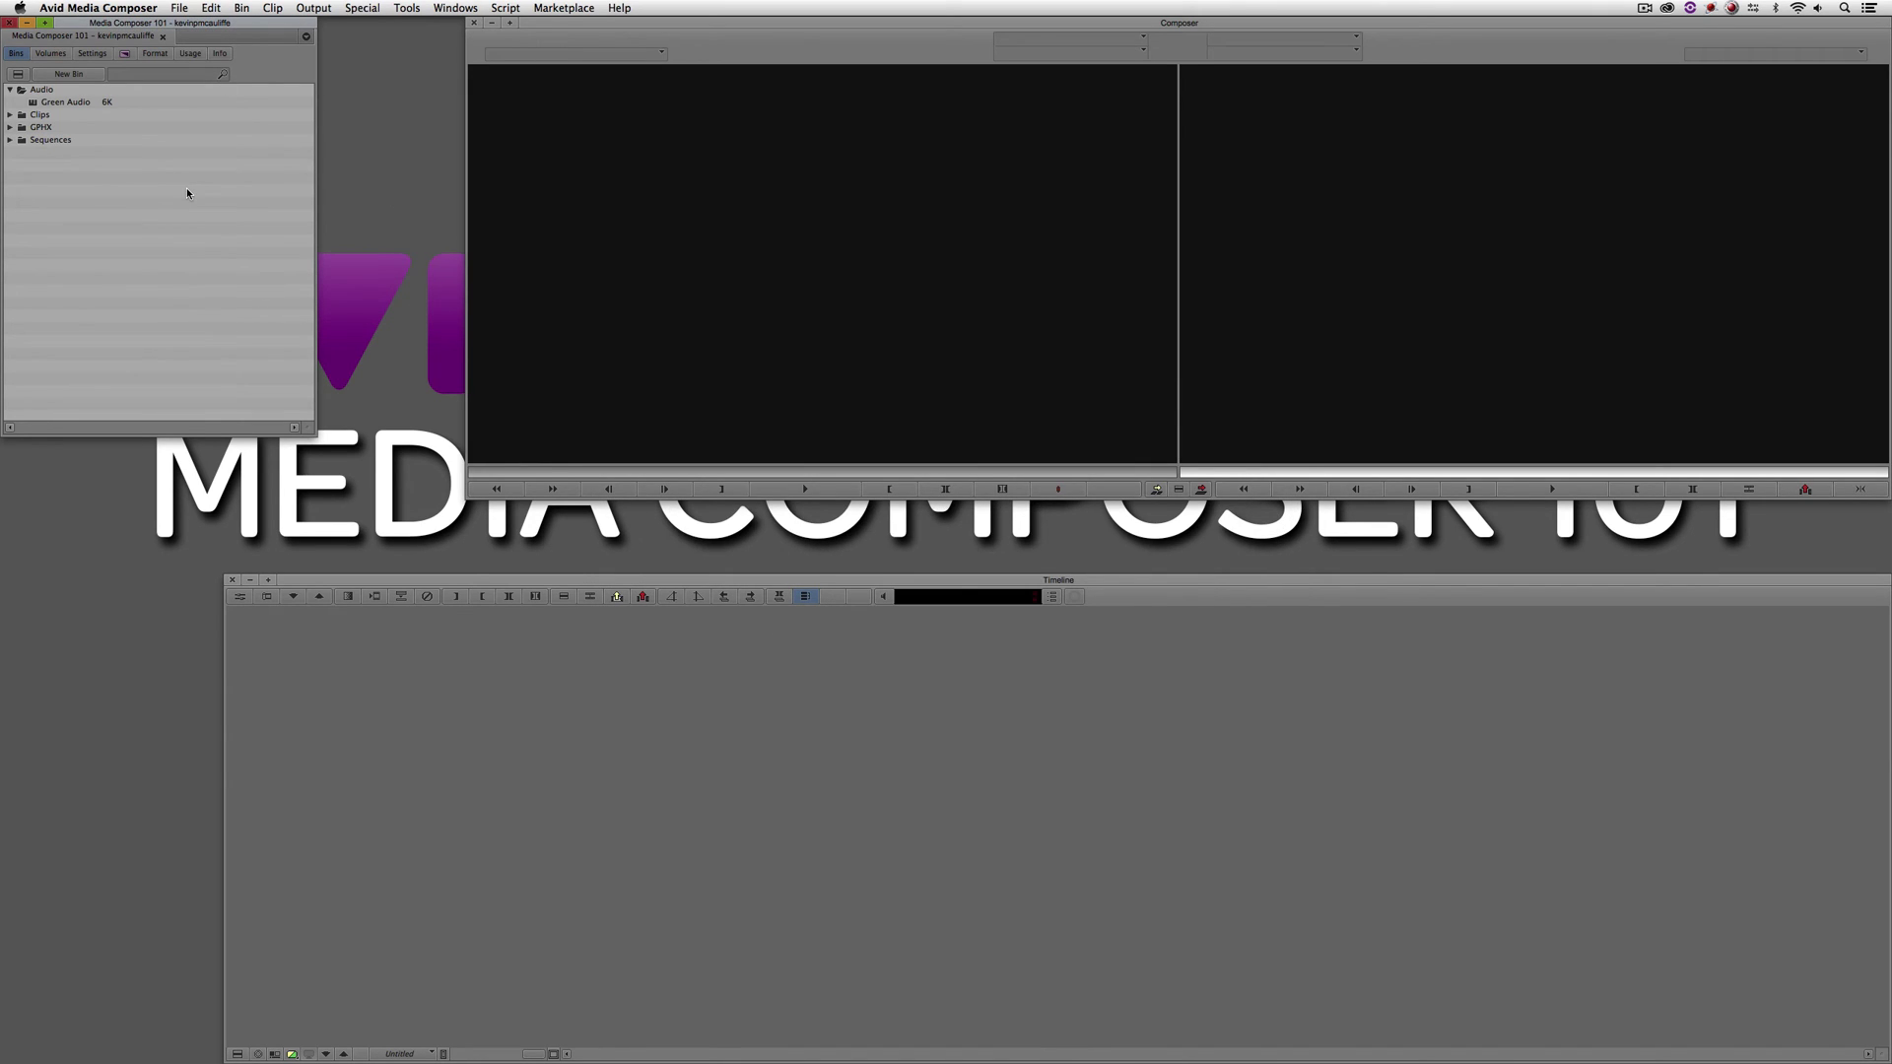
Switch to Finder, open the Media Composer 101 folder inside Avid Projects on Mac Drive, and enlarge its window.
key(super+h)
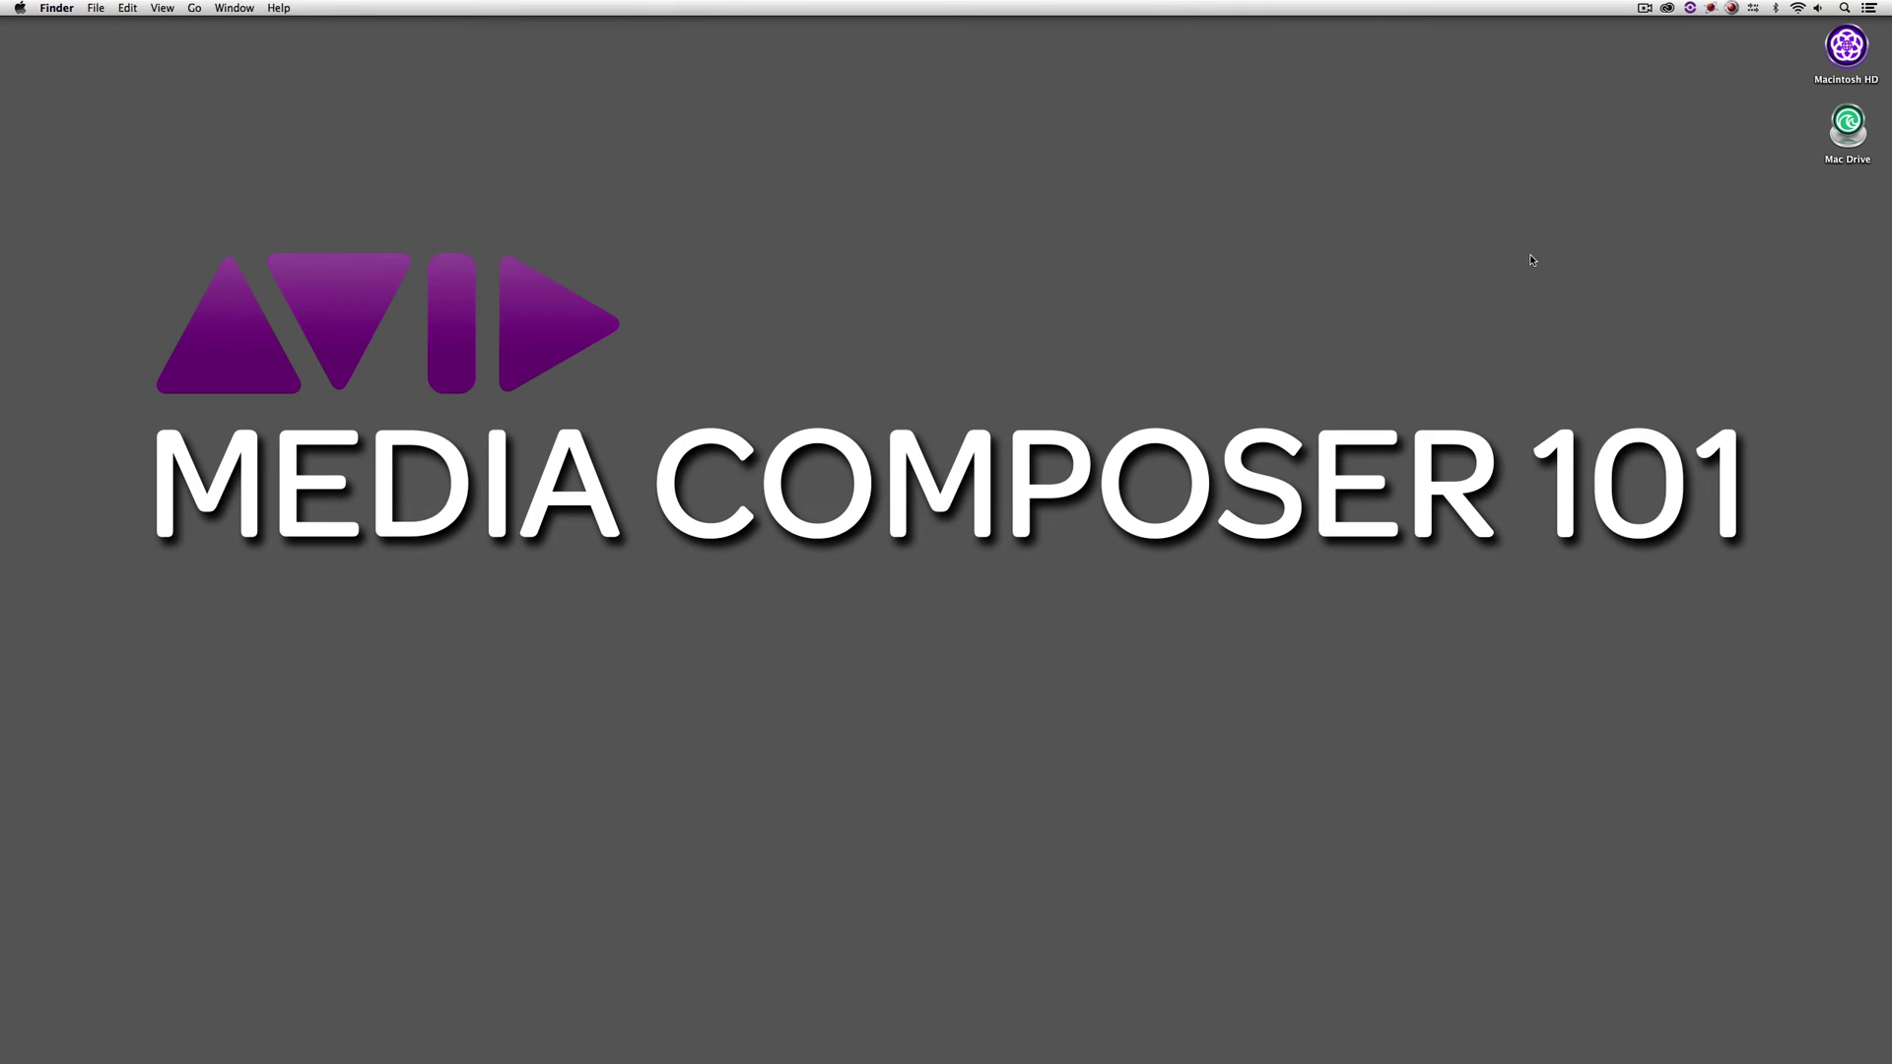
double_click(1848, 127)
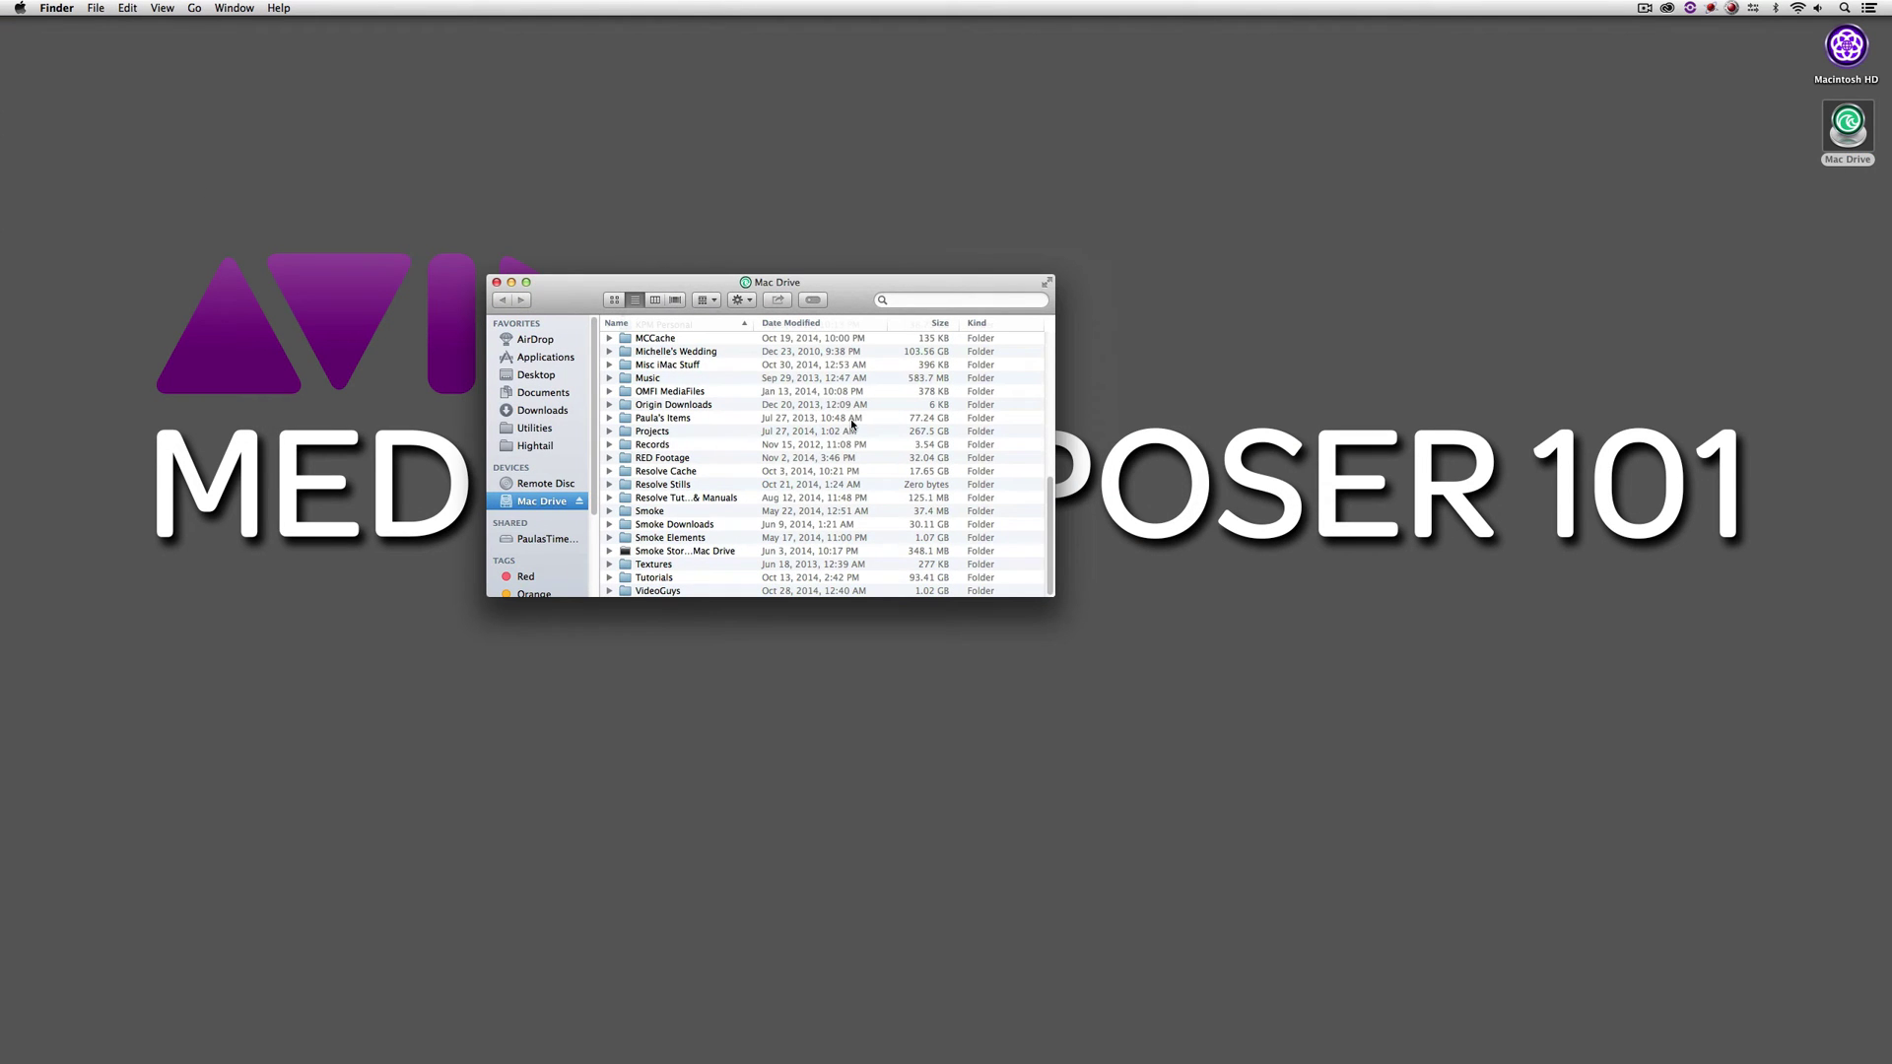
scroll(1040, 457, up, 10)
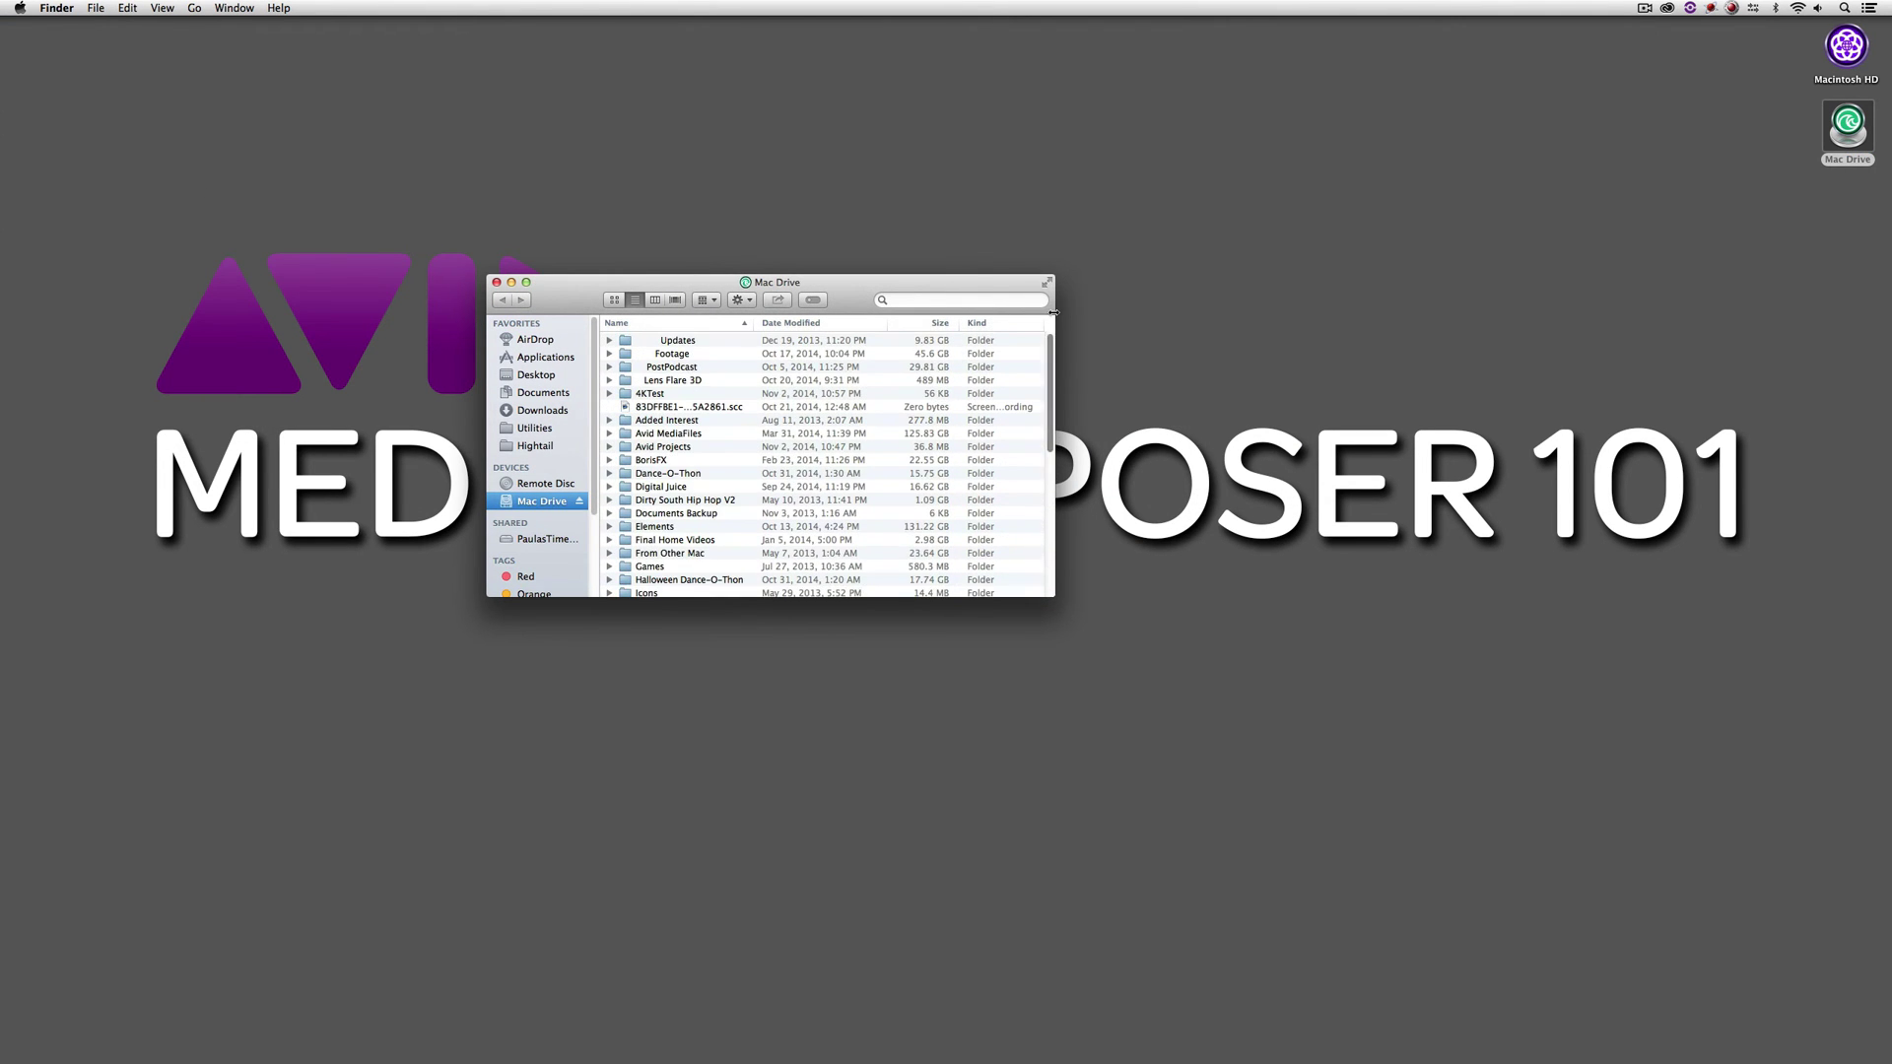
double_click(662, 446)
drag(842, 277, 938, 213)
scroll(943, 392, down, 2)
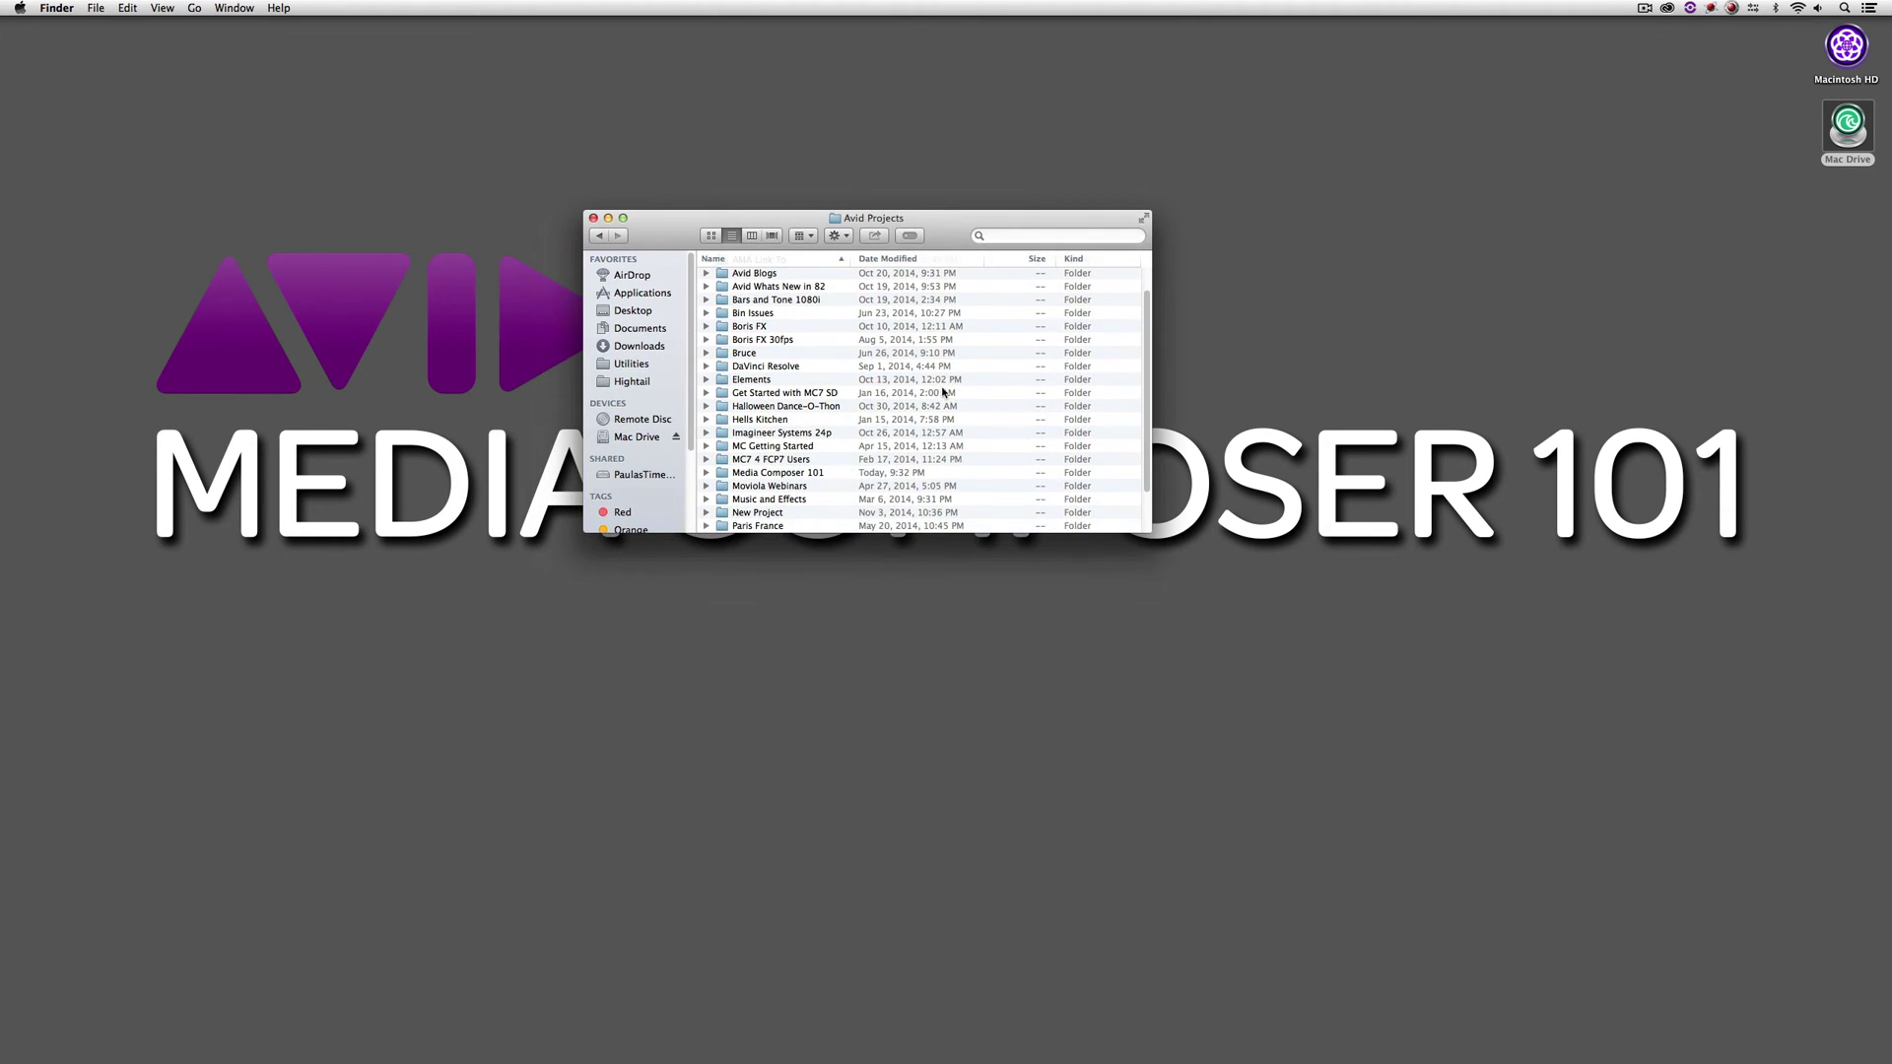
double_click(772, 473)
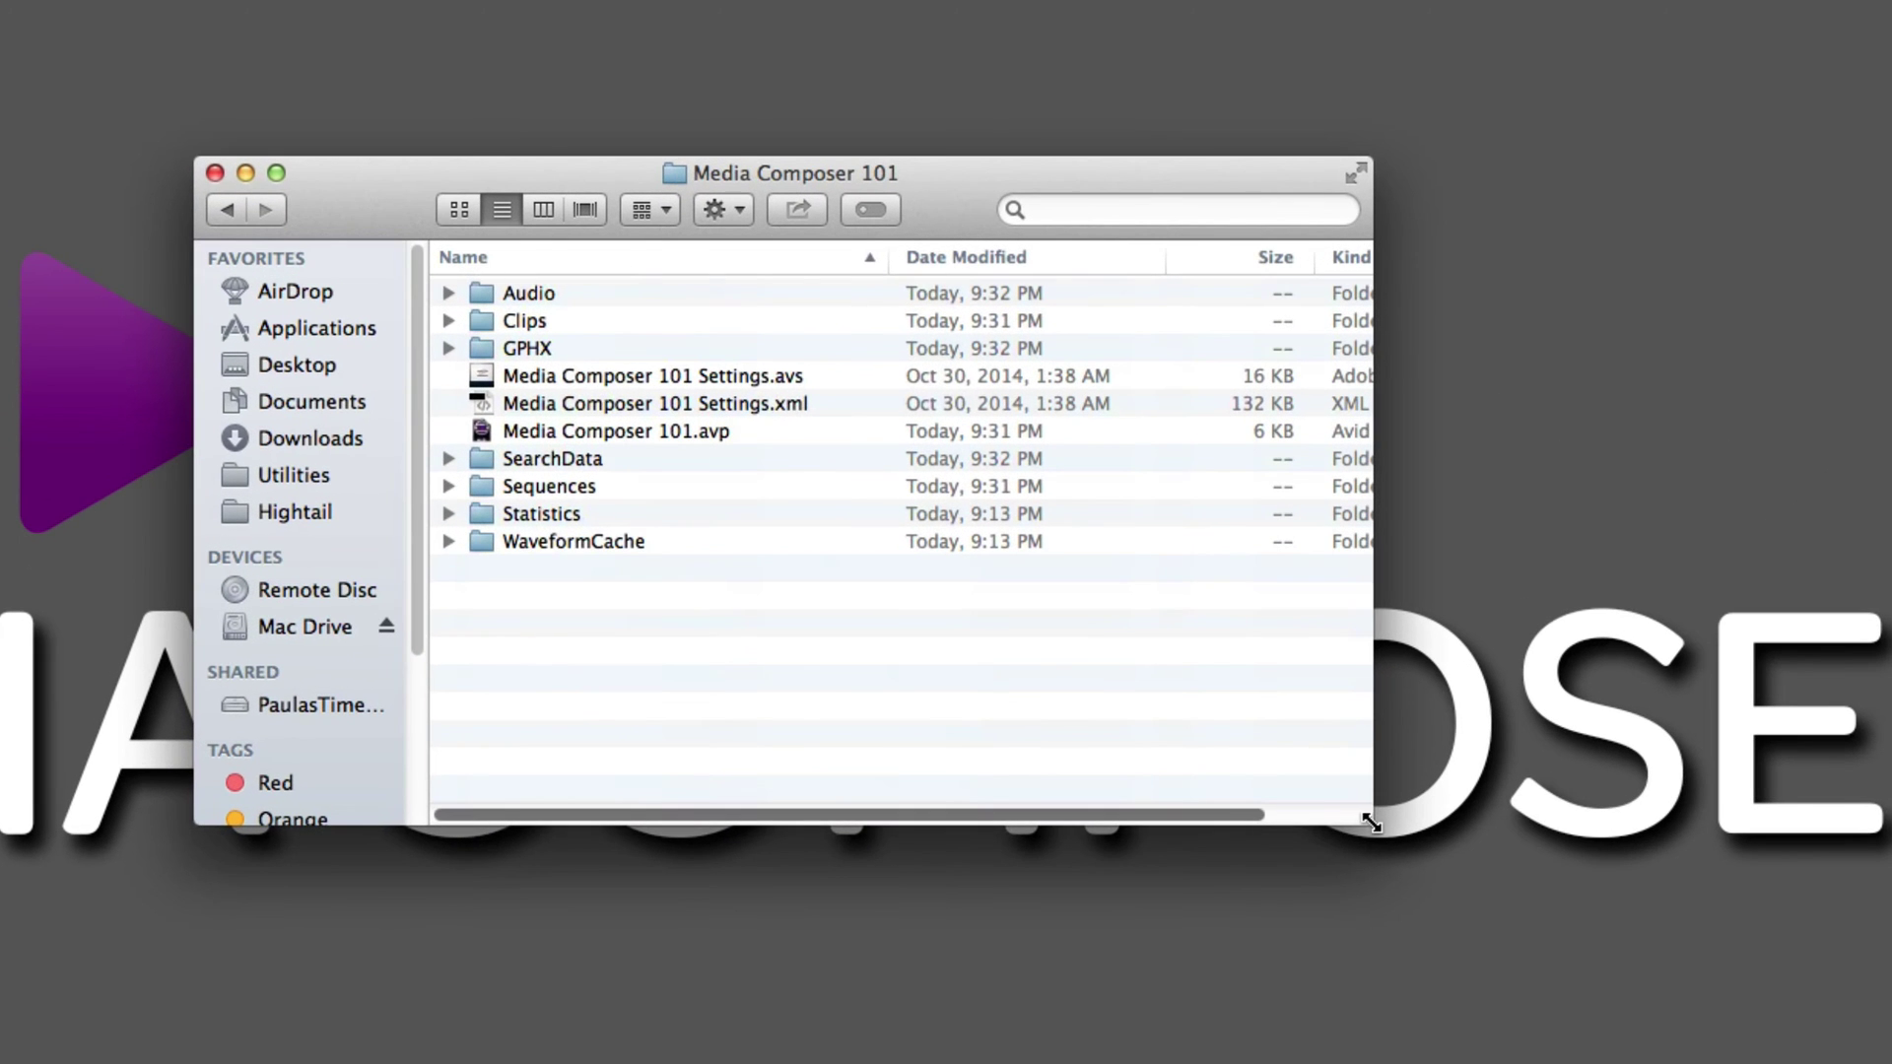
drag(1372, 822, 1891, 1063)
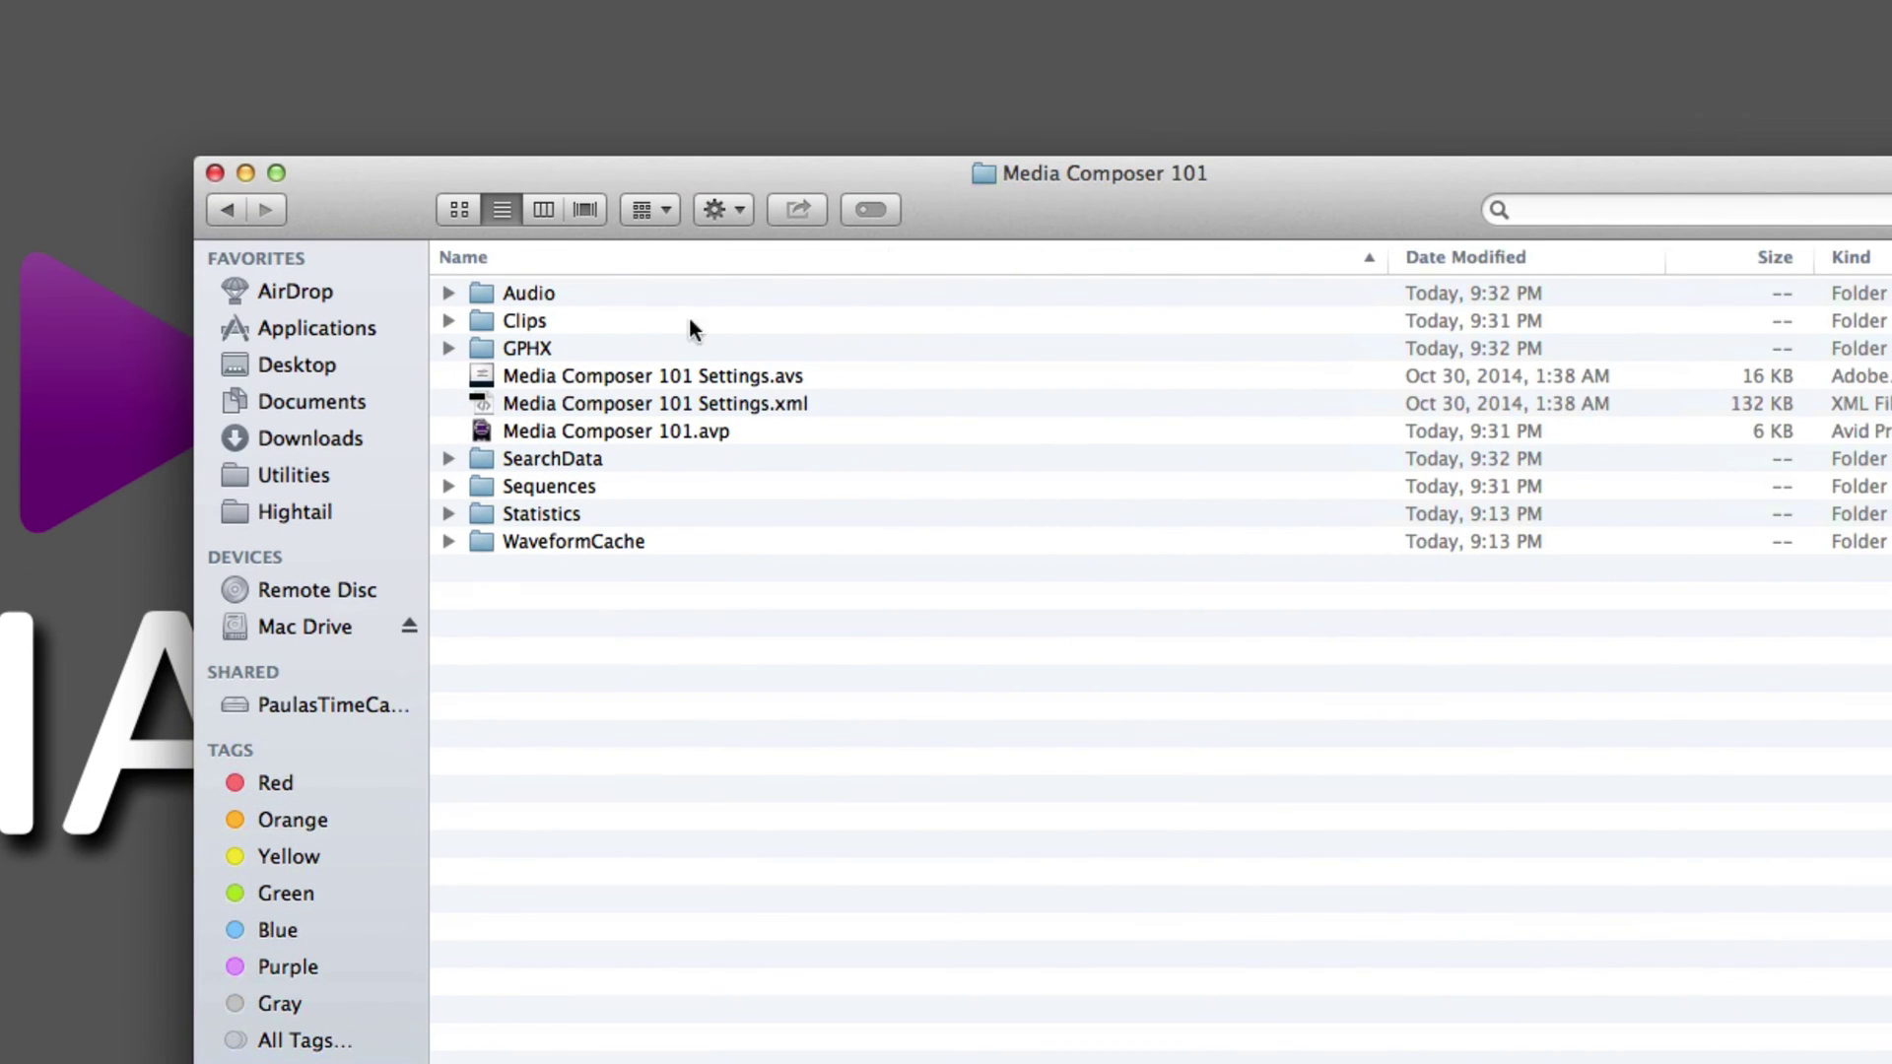
Expand the Audio, Clips, GPHX and Sequences folders in the Media Composer 101 project folder.
click(448, 293)
click(449, 348)
click(448, 402)
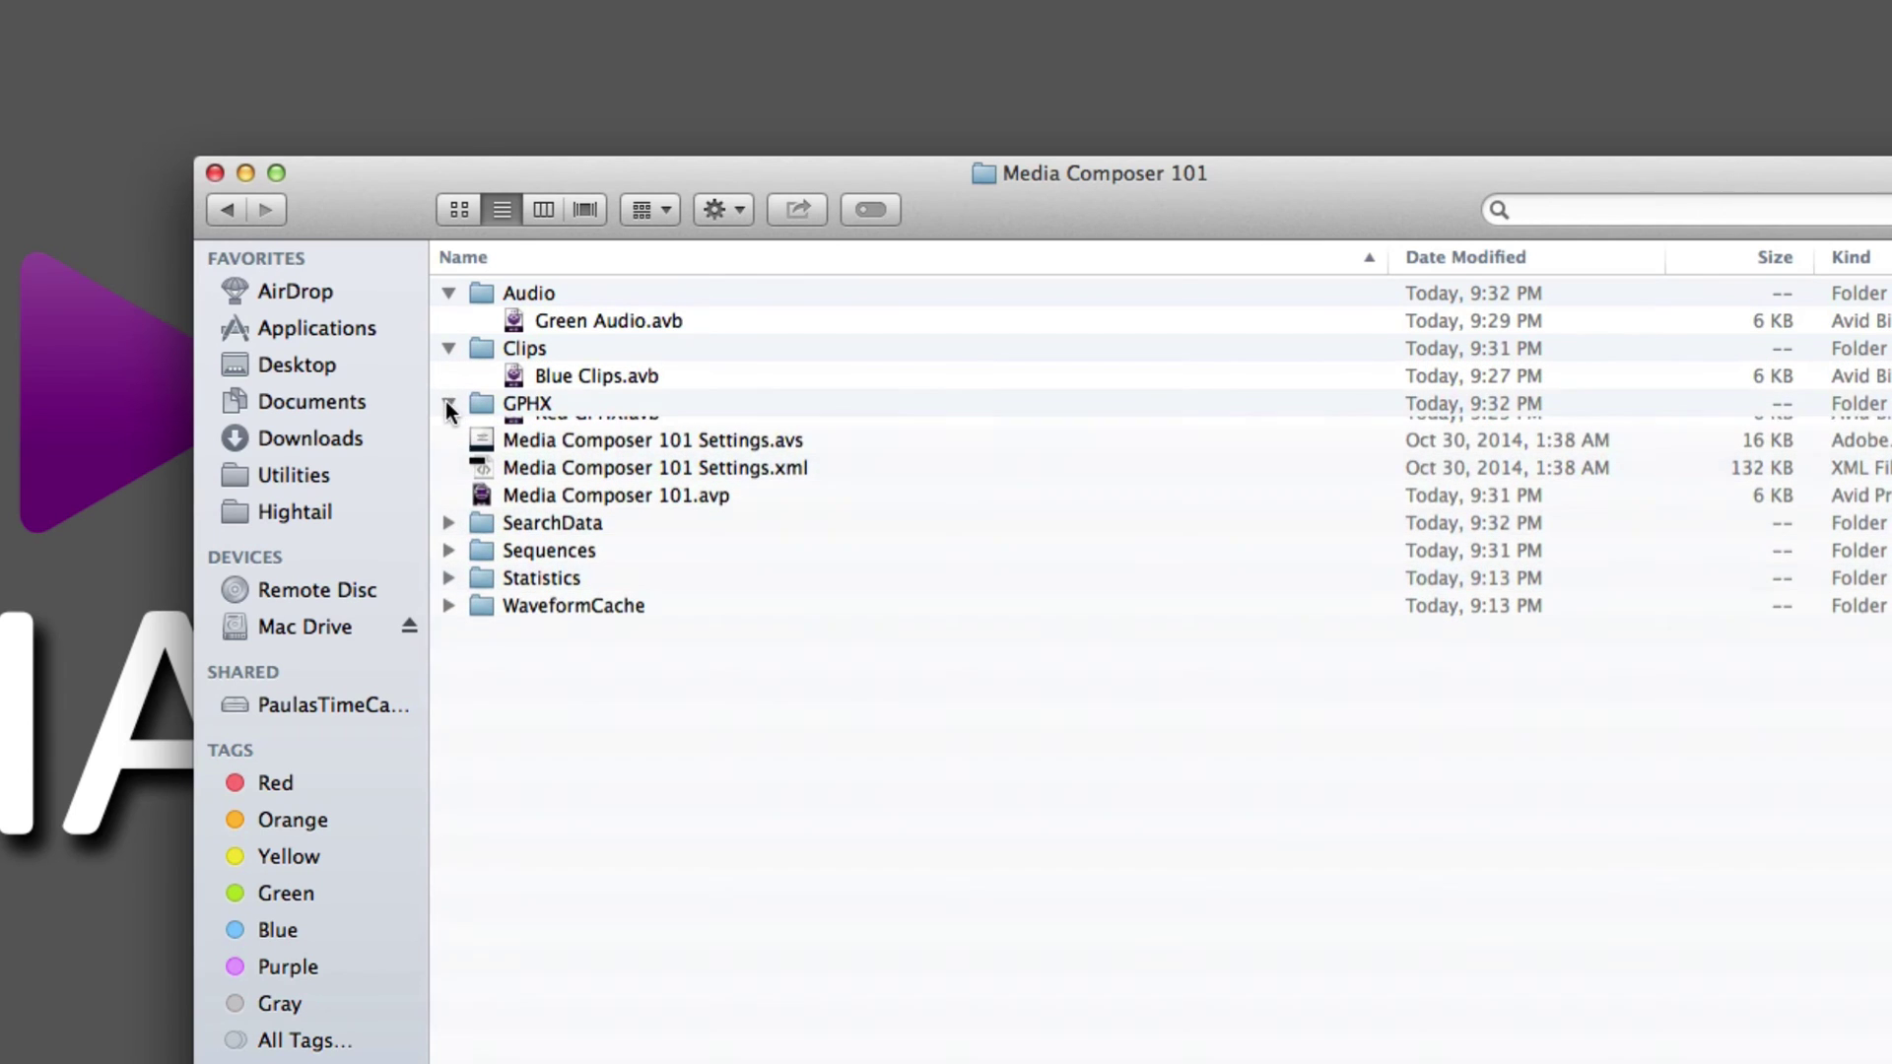
click(449, 568)
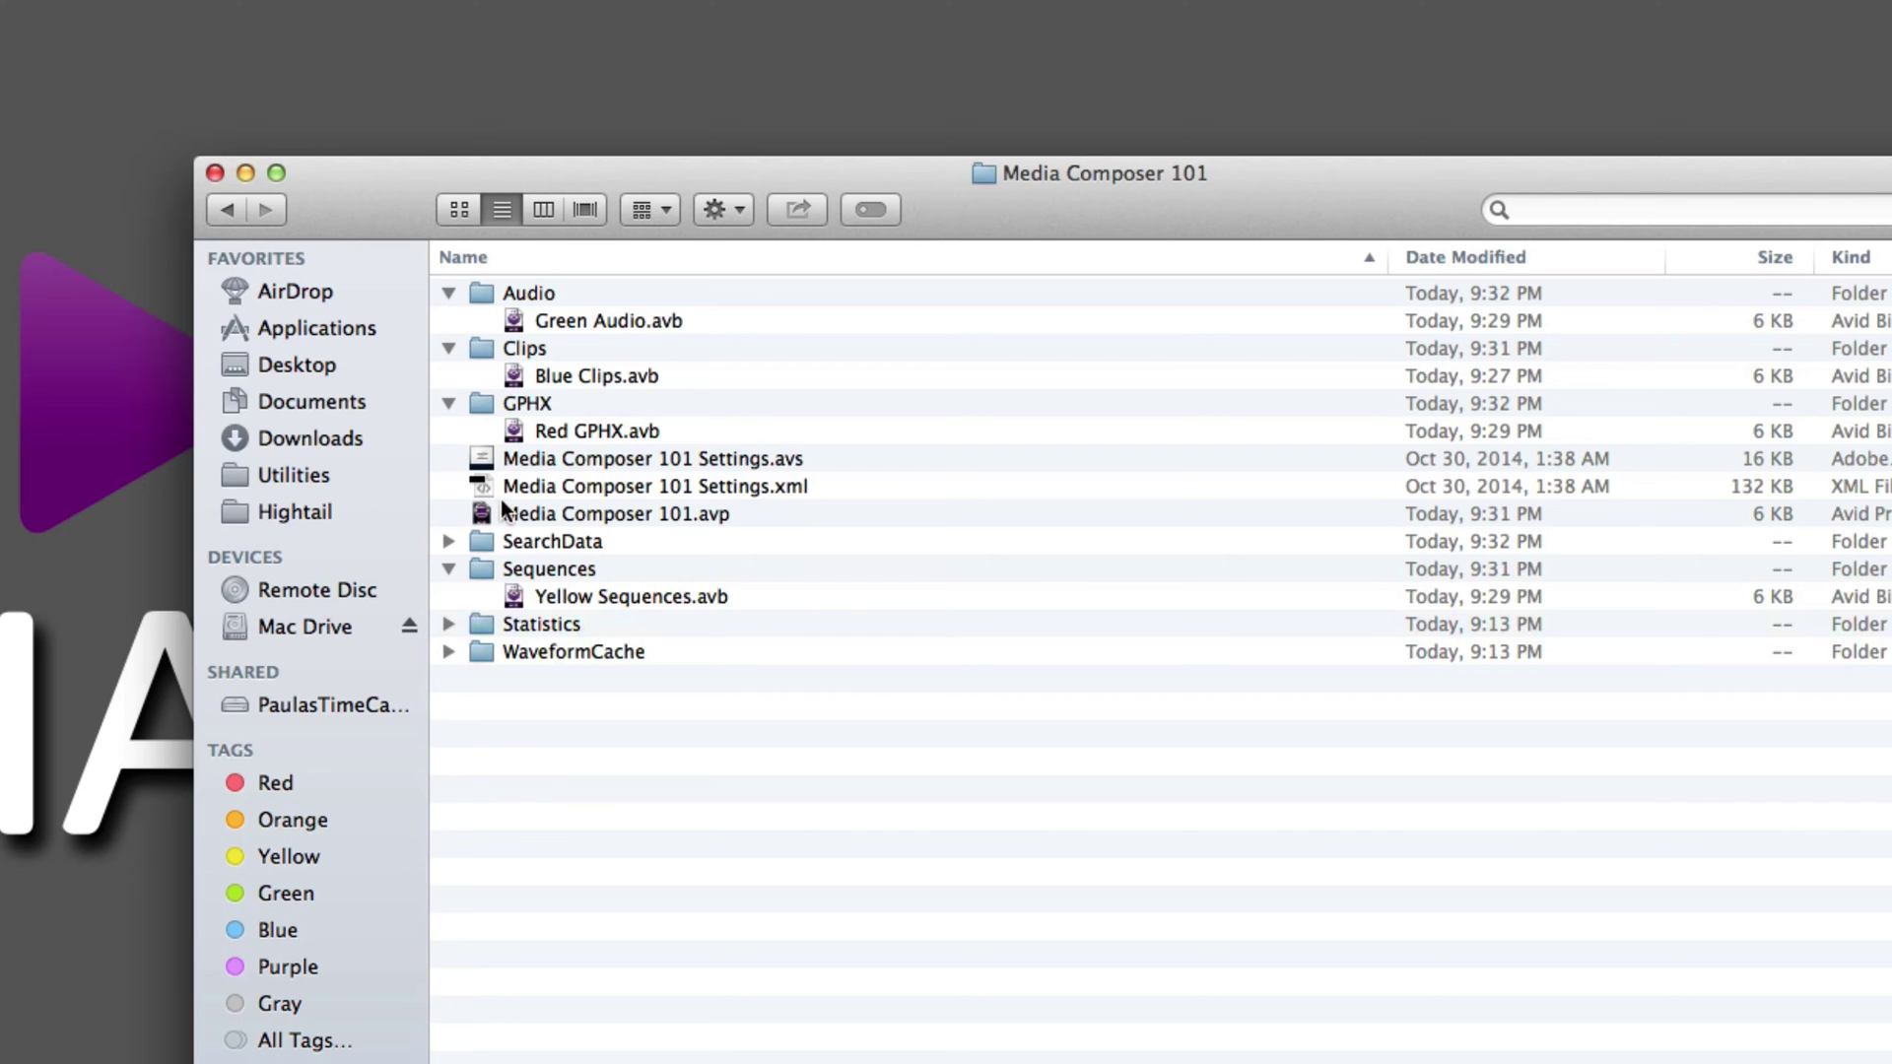
Examine the Green Audio, Blue Clips, Red GPHX and Yellow Sequences .avb bin files within their folders.
click(615, 320)
click(597, 375)
click(594, 431)
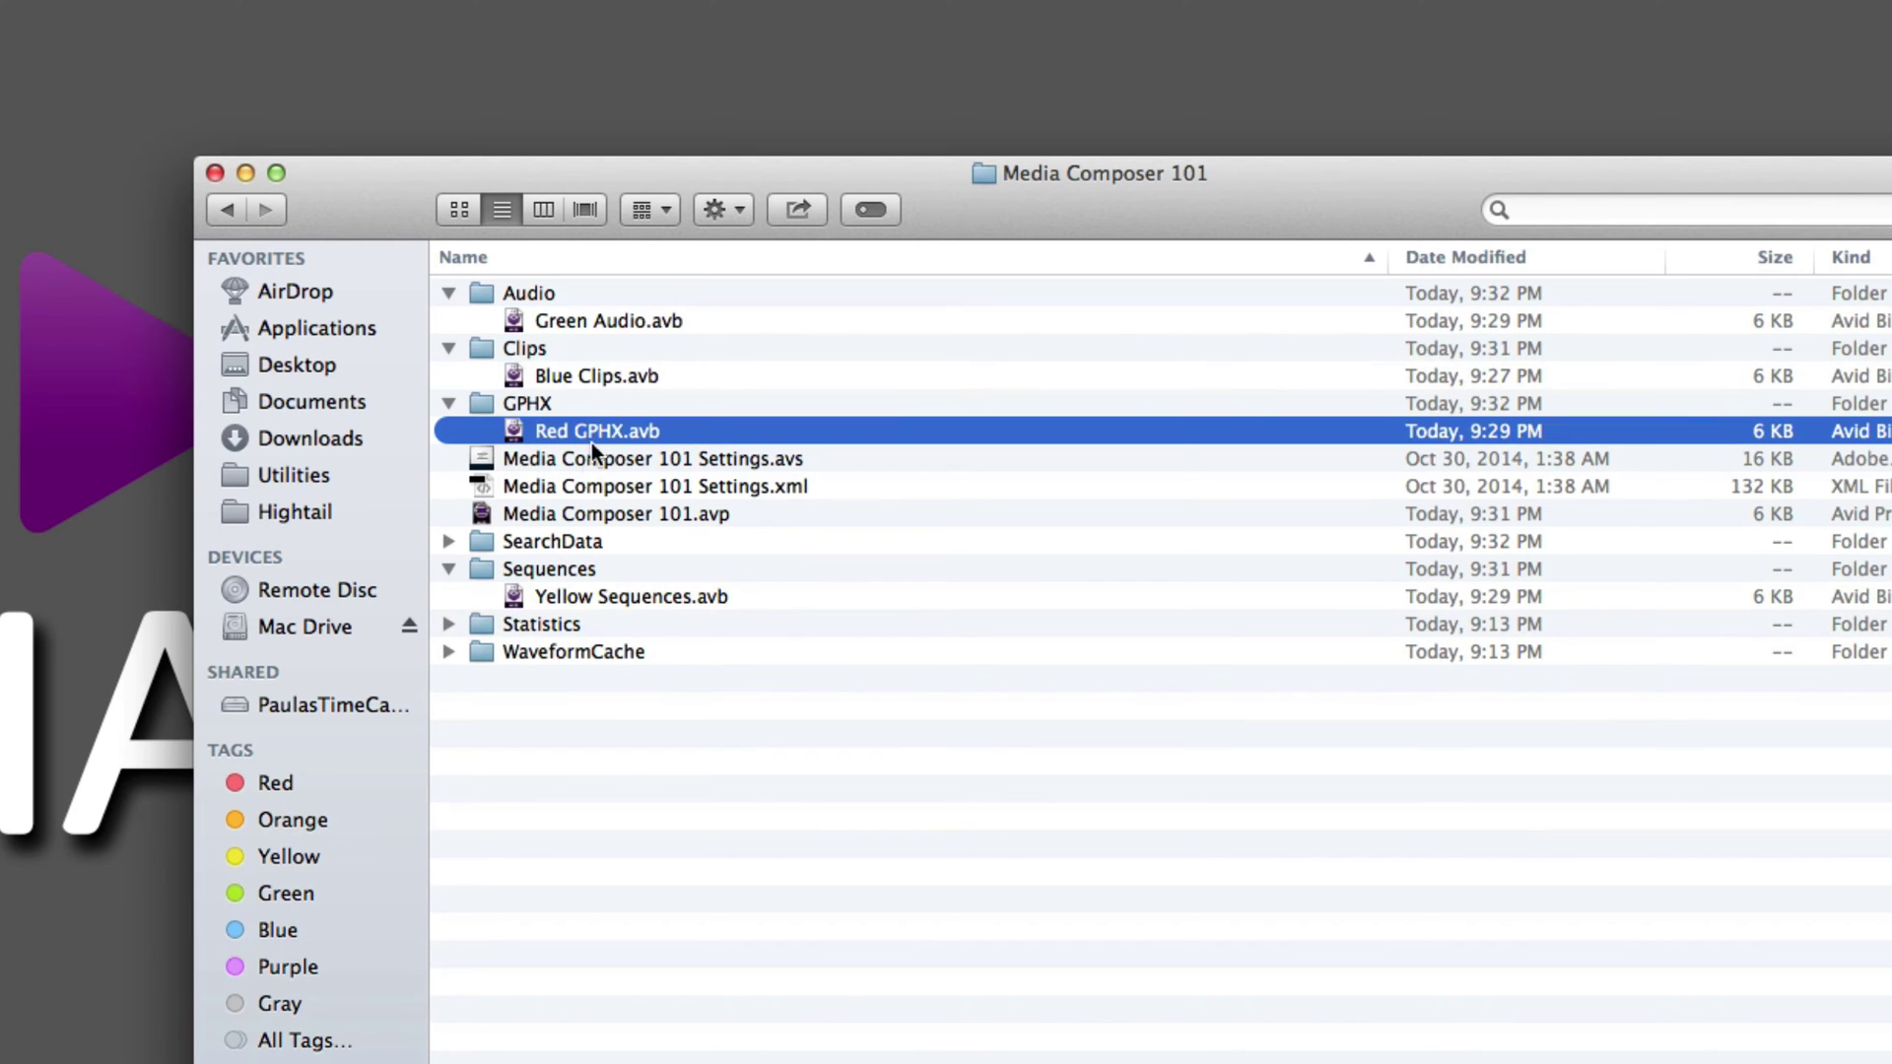
click(578, 600)
click(589, 431)
click(594, 375)
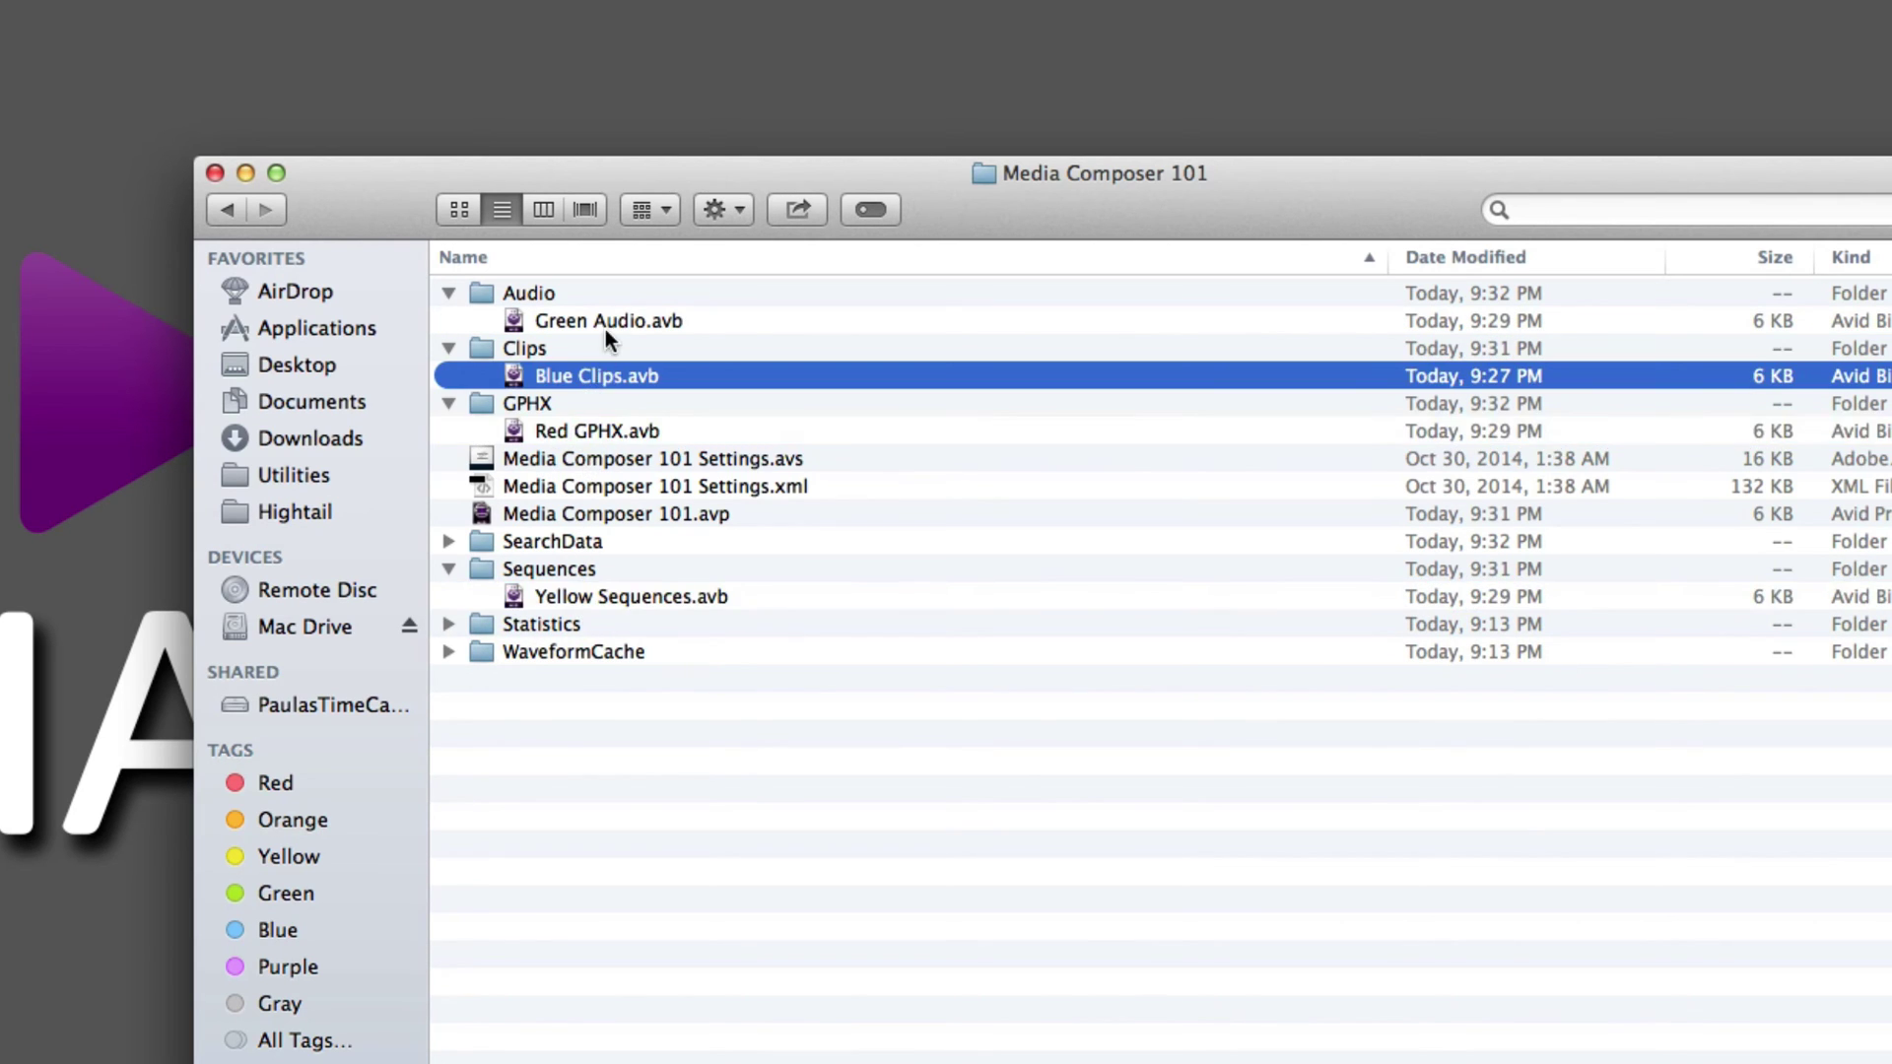
click(609, 321)
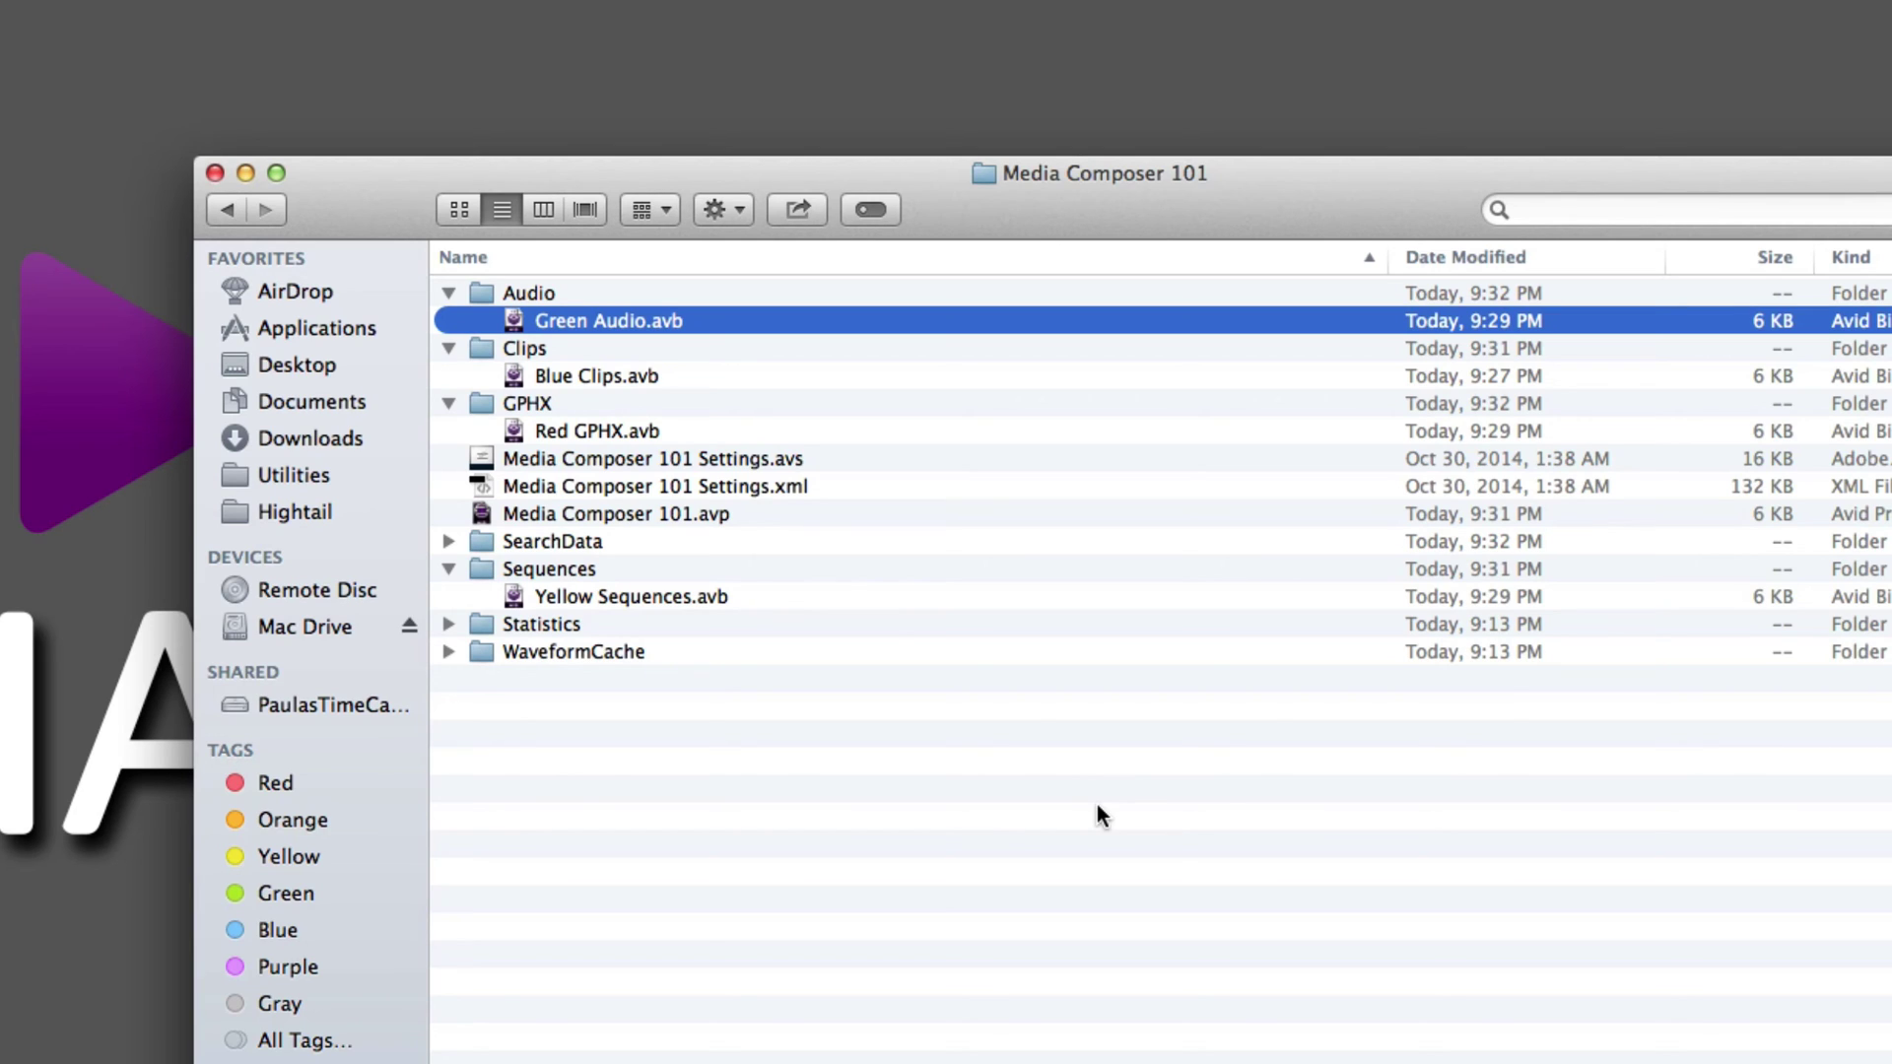
click(583, 600)
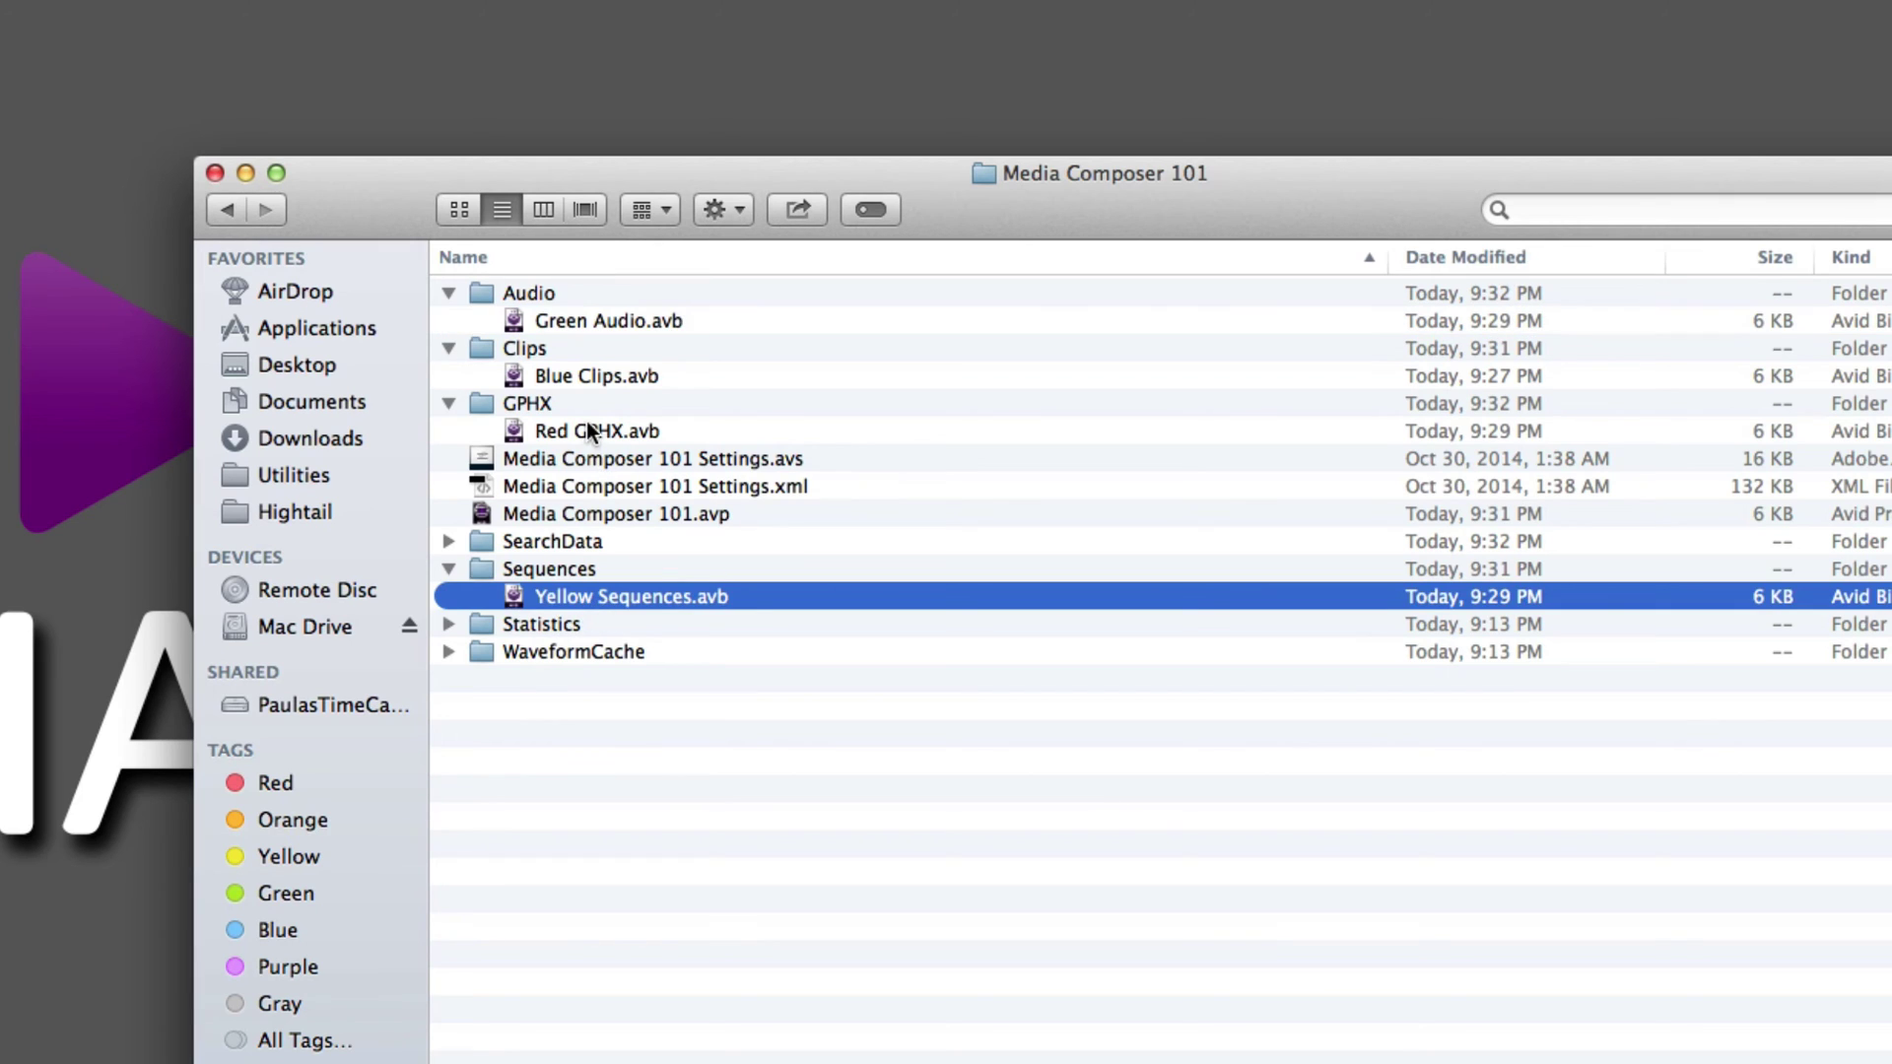
click(601, 429)
click(595, 375)
click(607, 321)
click(606, 373)
click(600, 427)
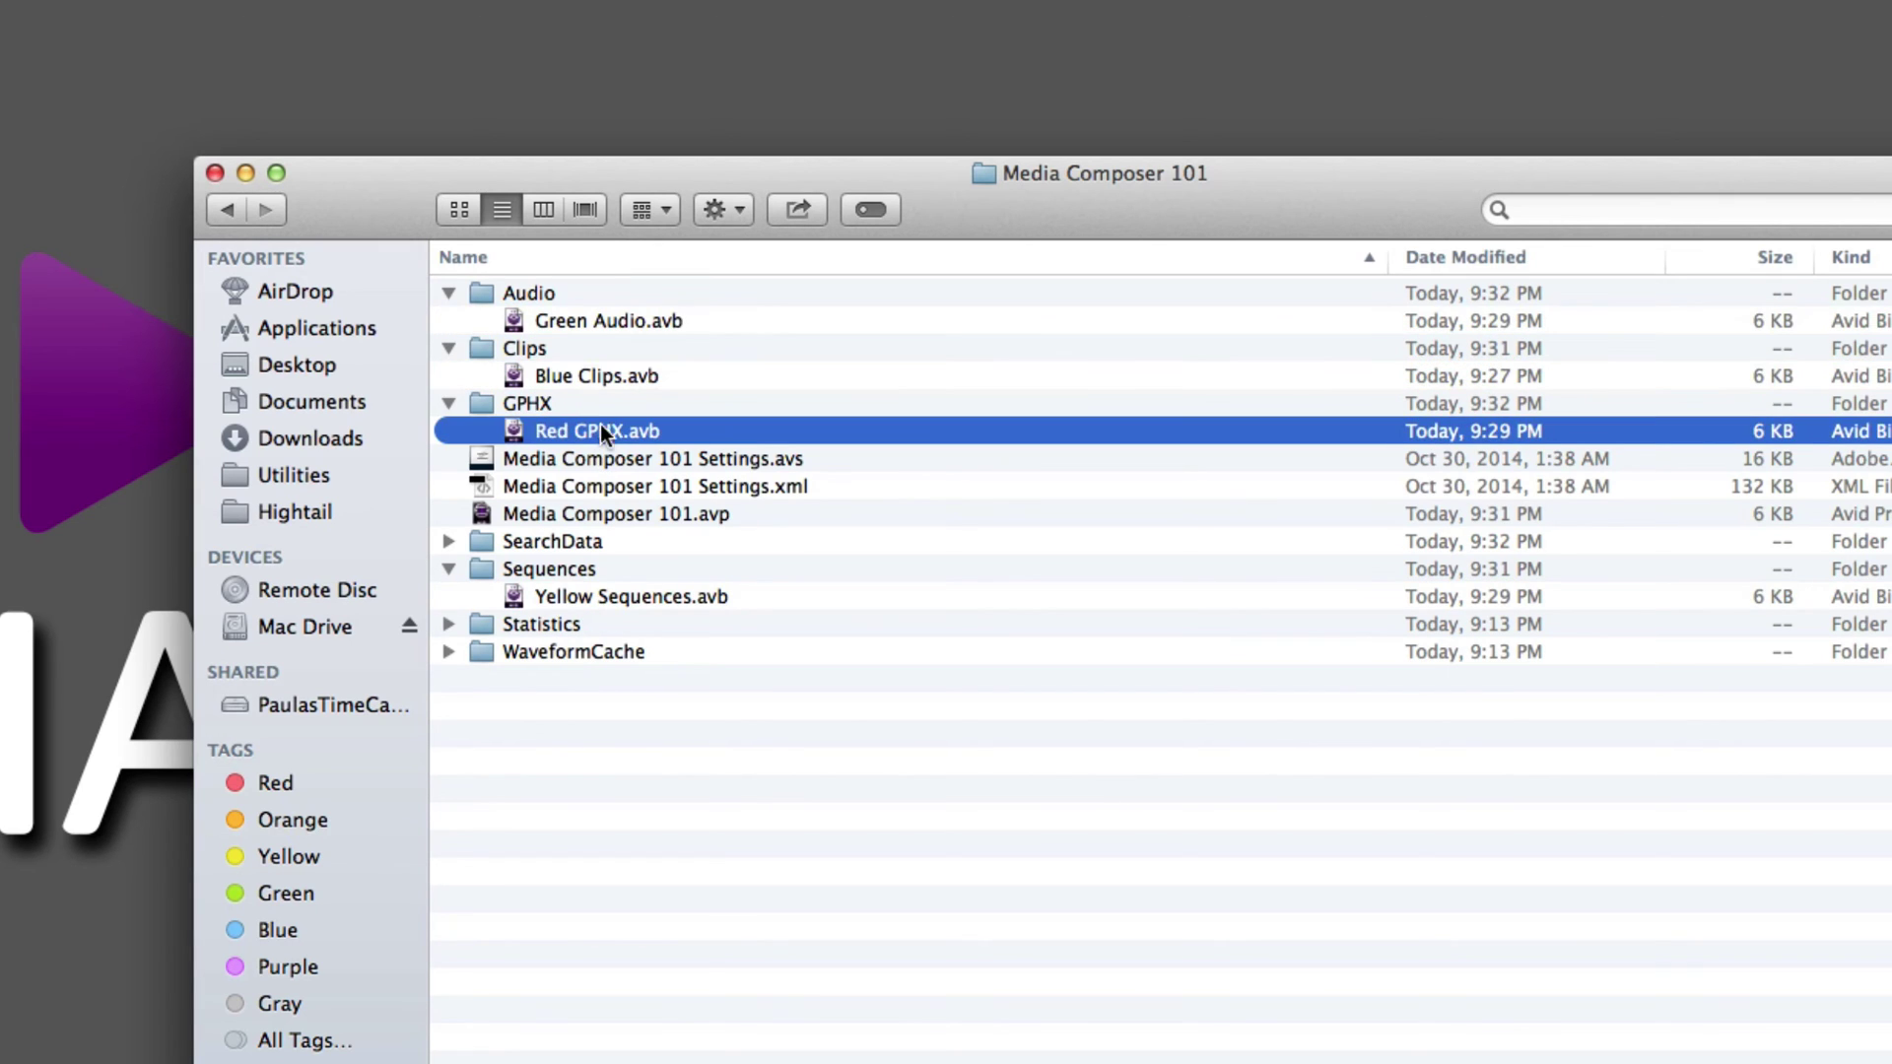
click(595, 597)
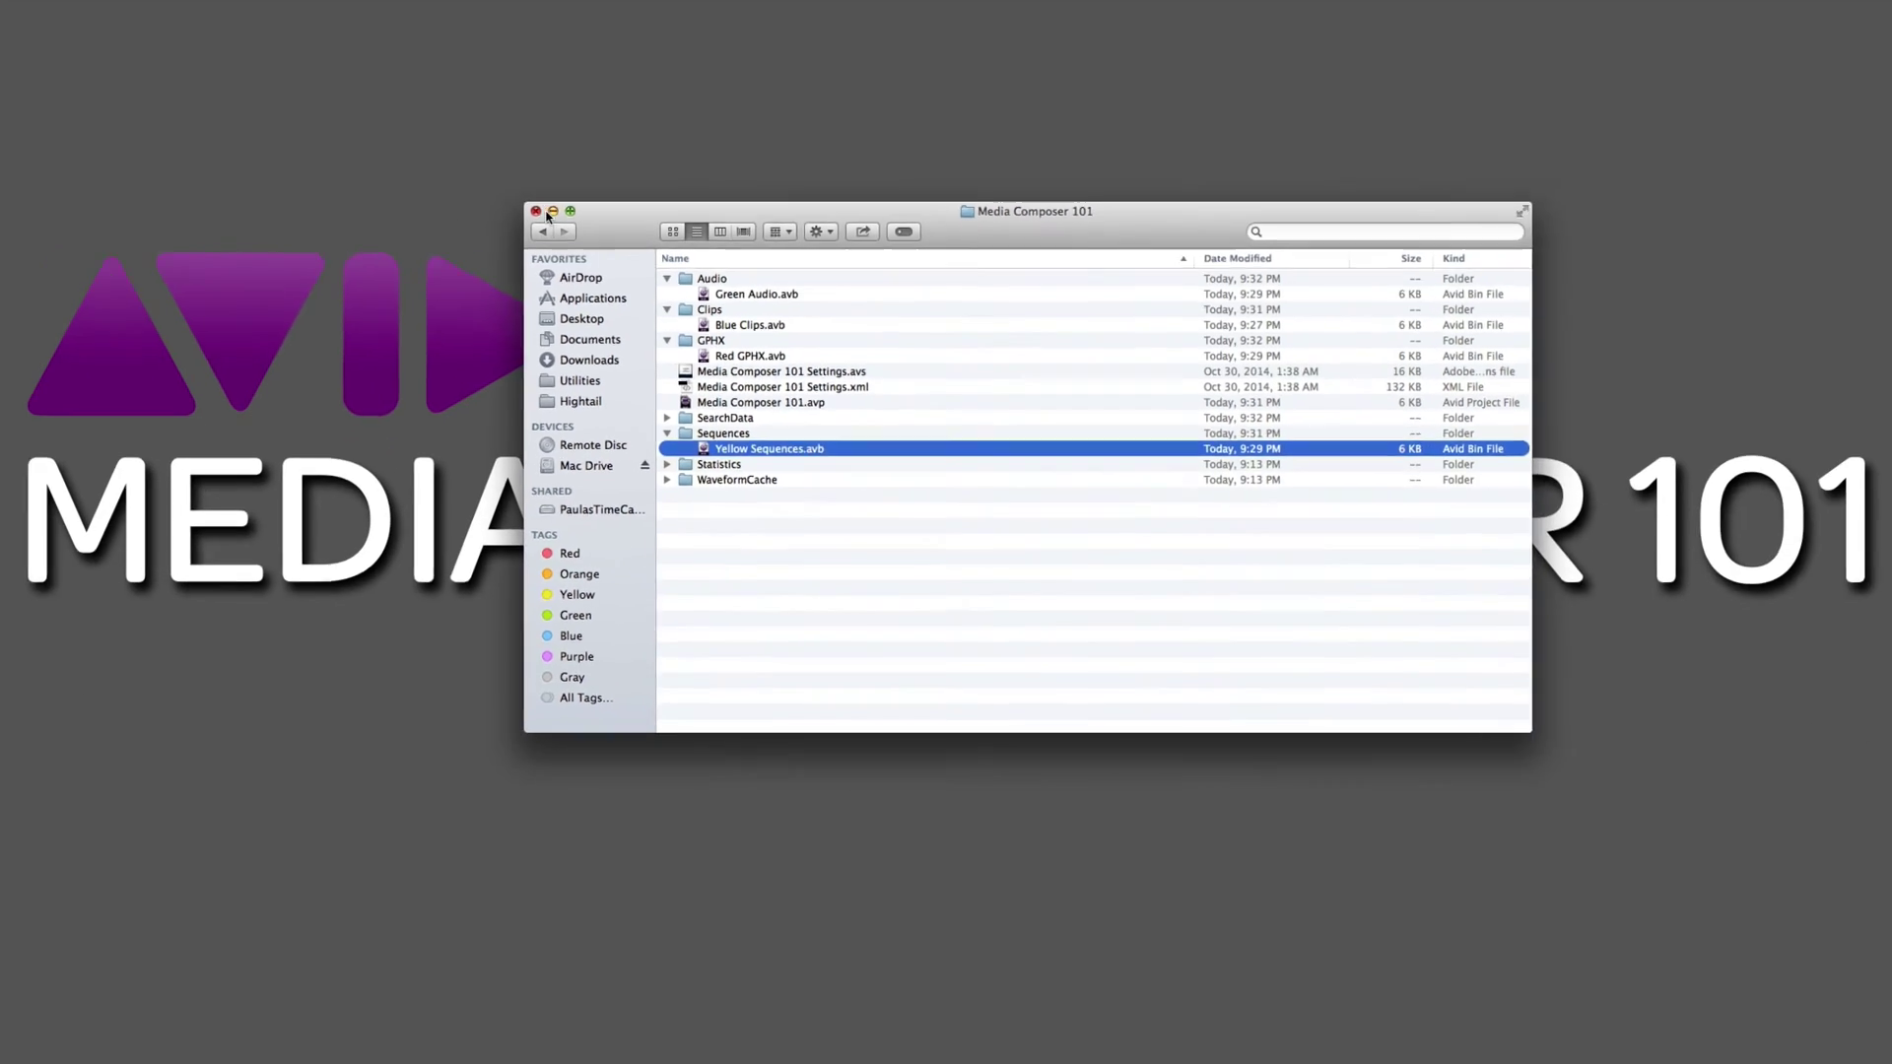
Switch back to Media Composer and open the Motocross.avb bin from the Stock Footage folder in Avid Projects.
key(super+w)
key(super+Tab)
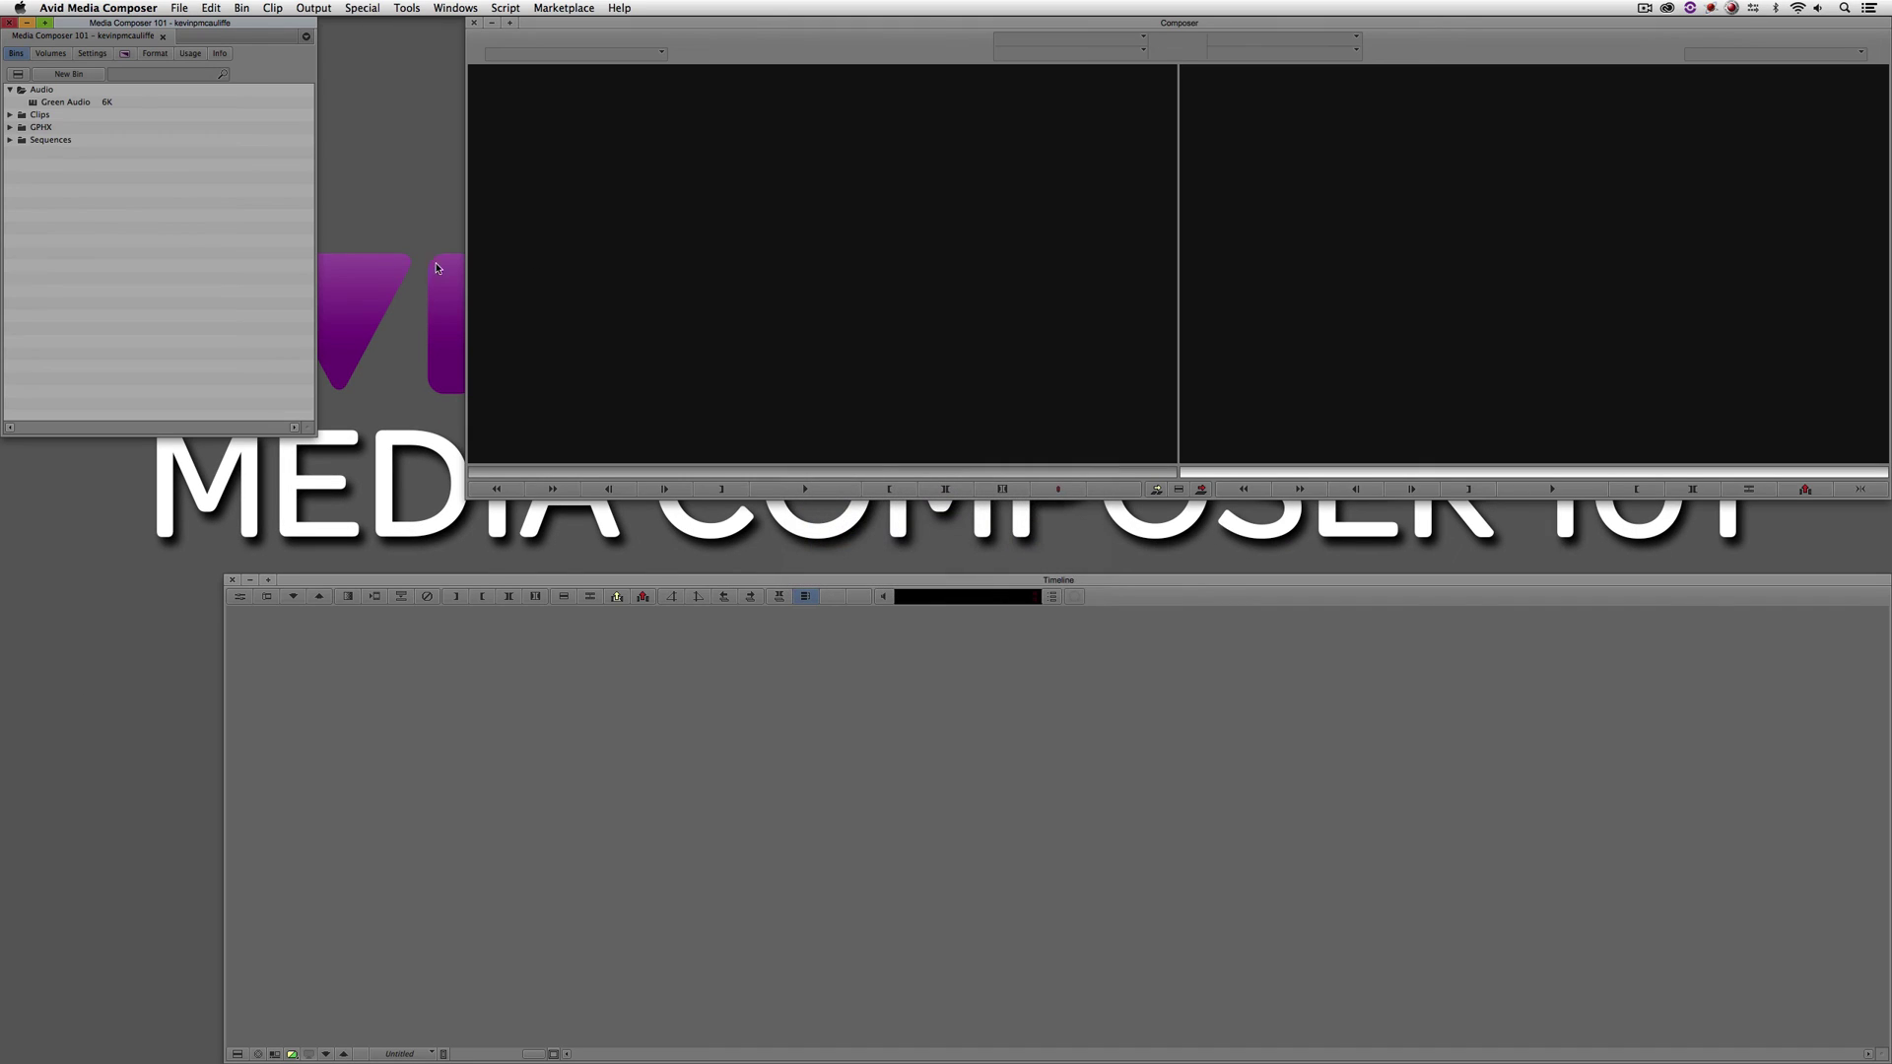
key(super+o)
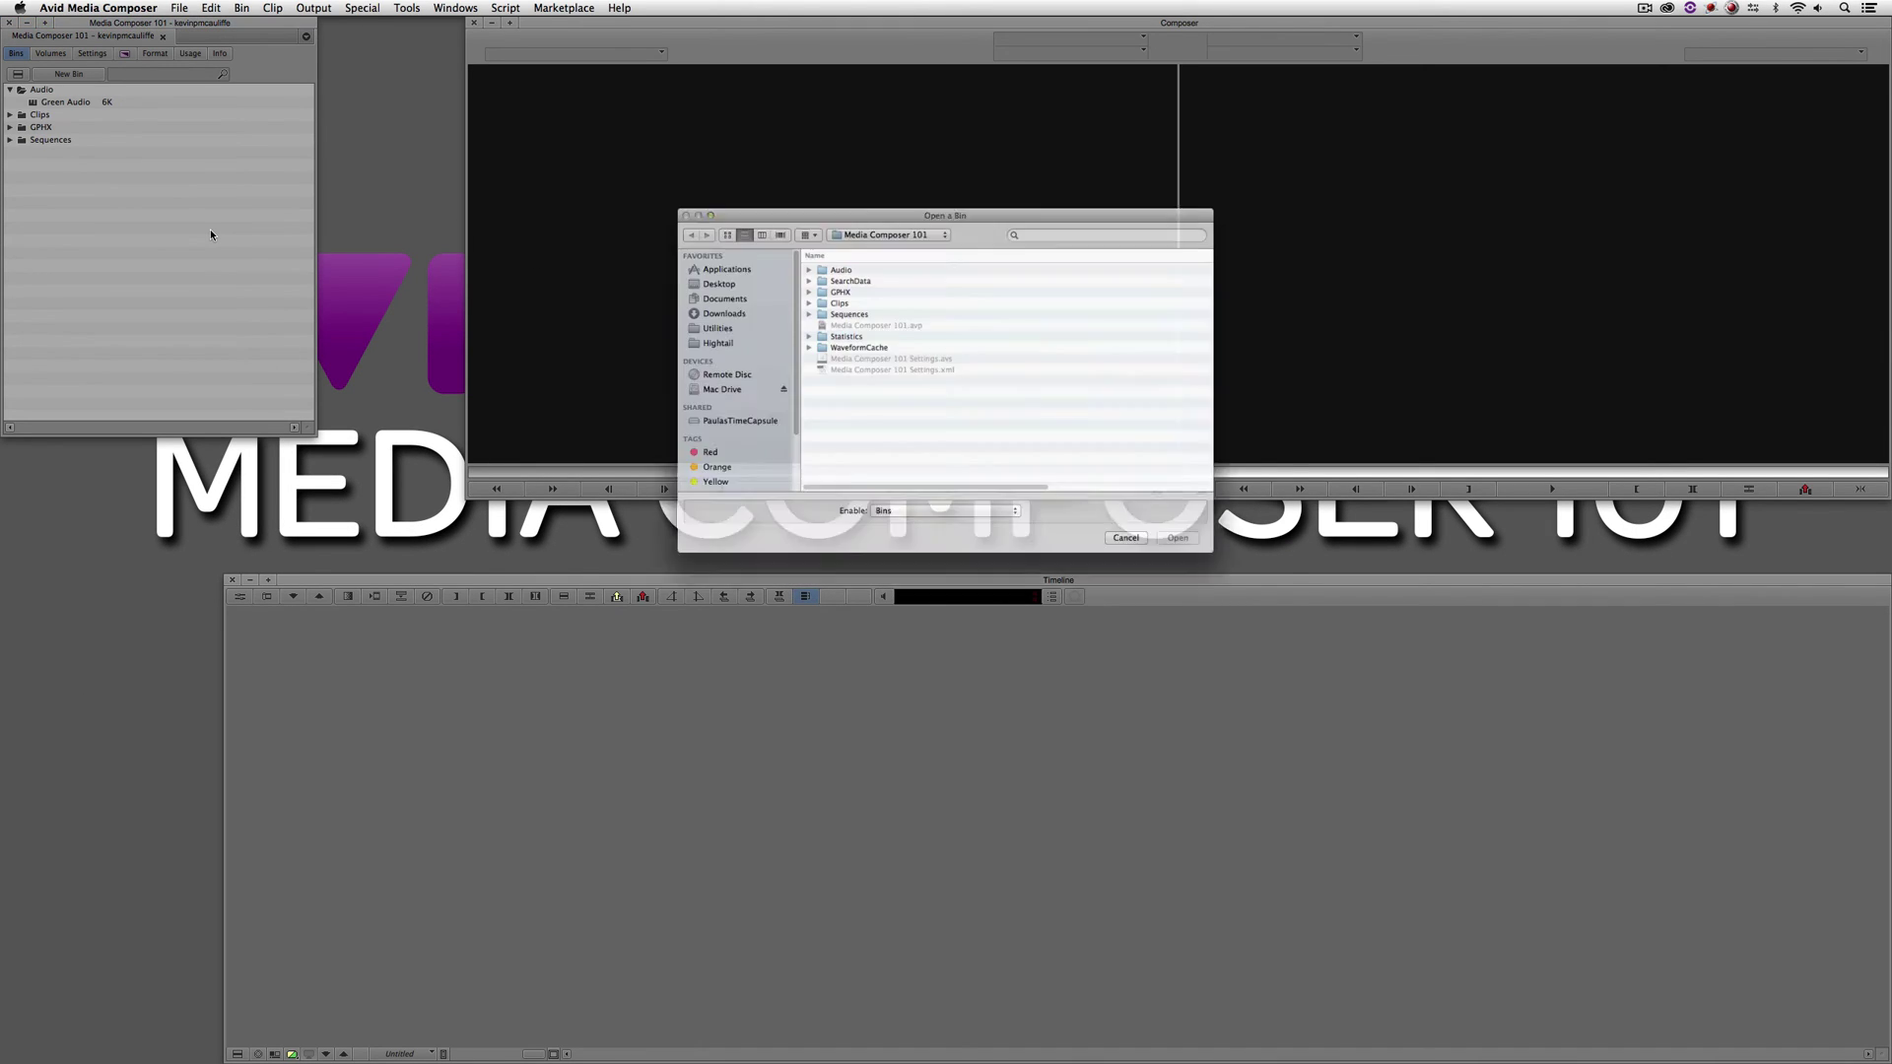
click(857, 206)
click(857, 222)
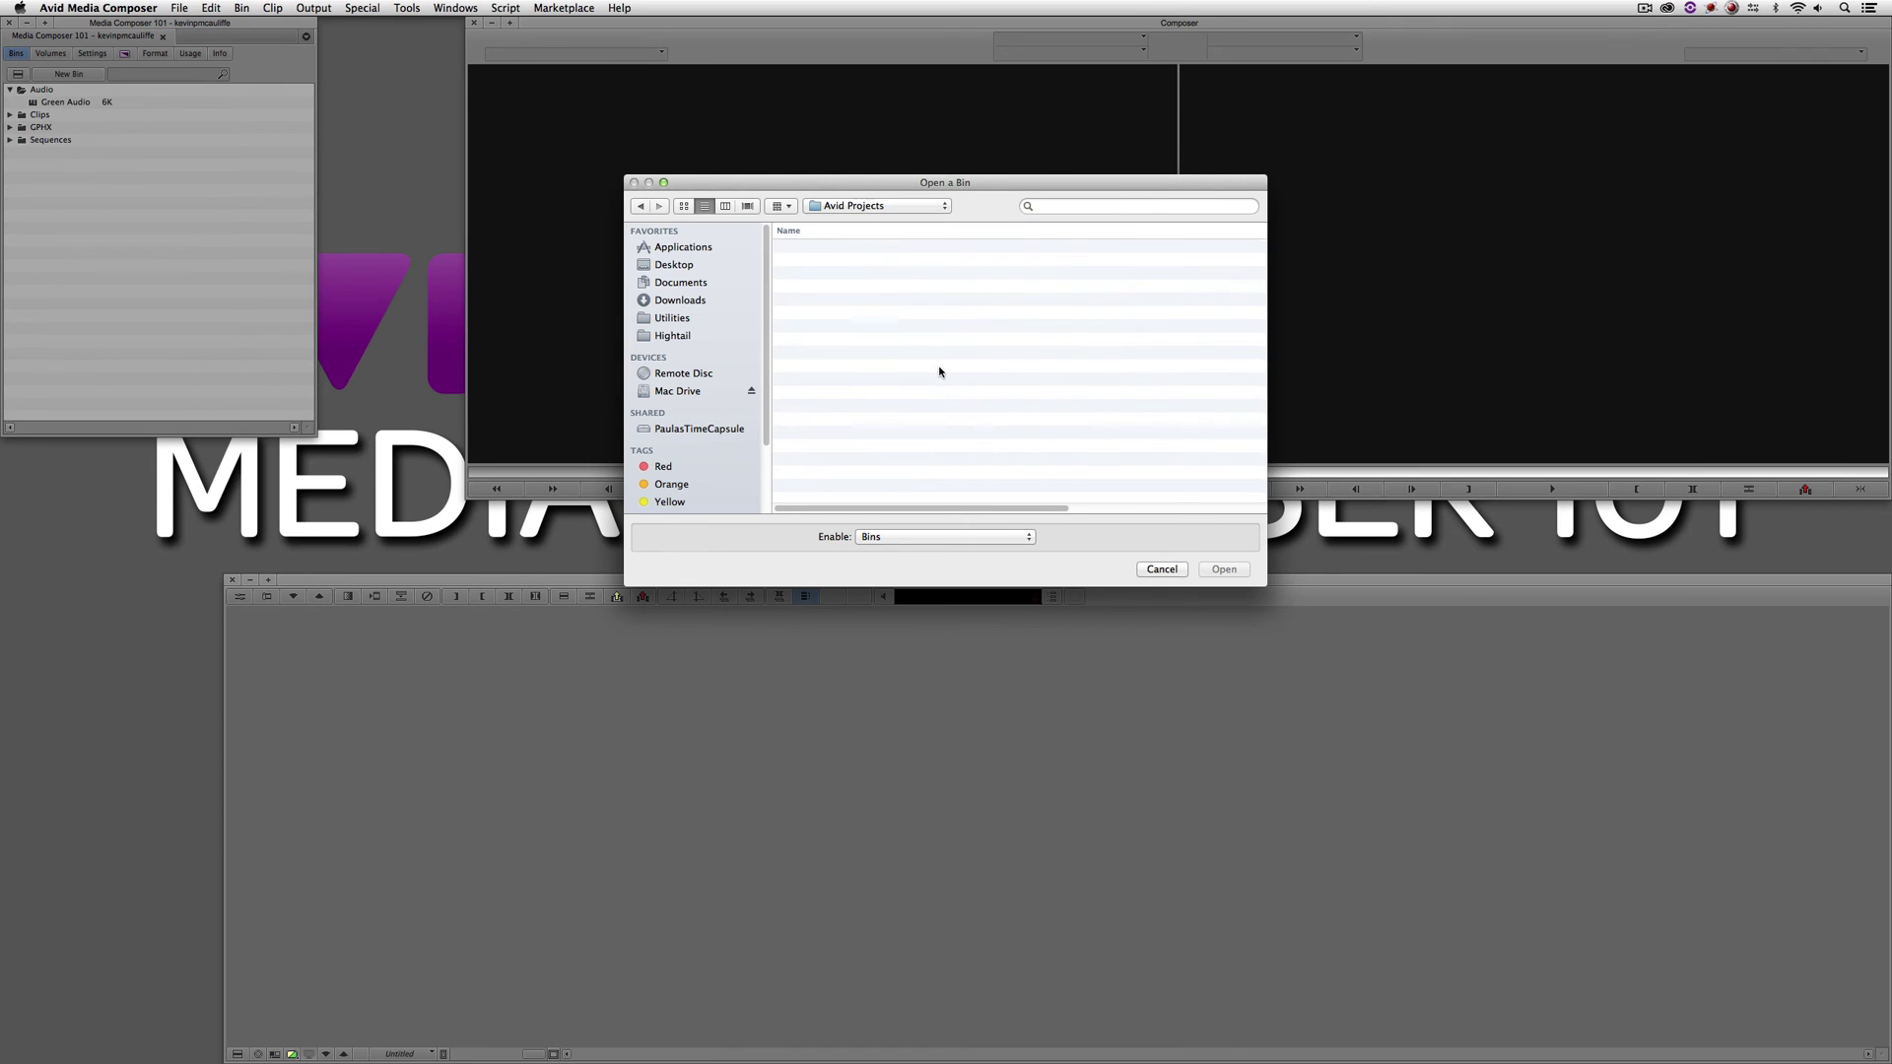
scroll(937, 372, down, 5)
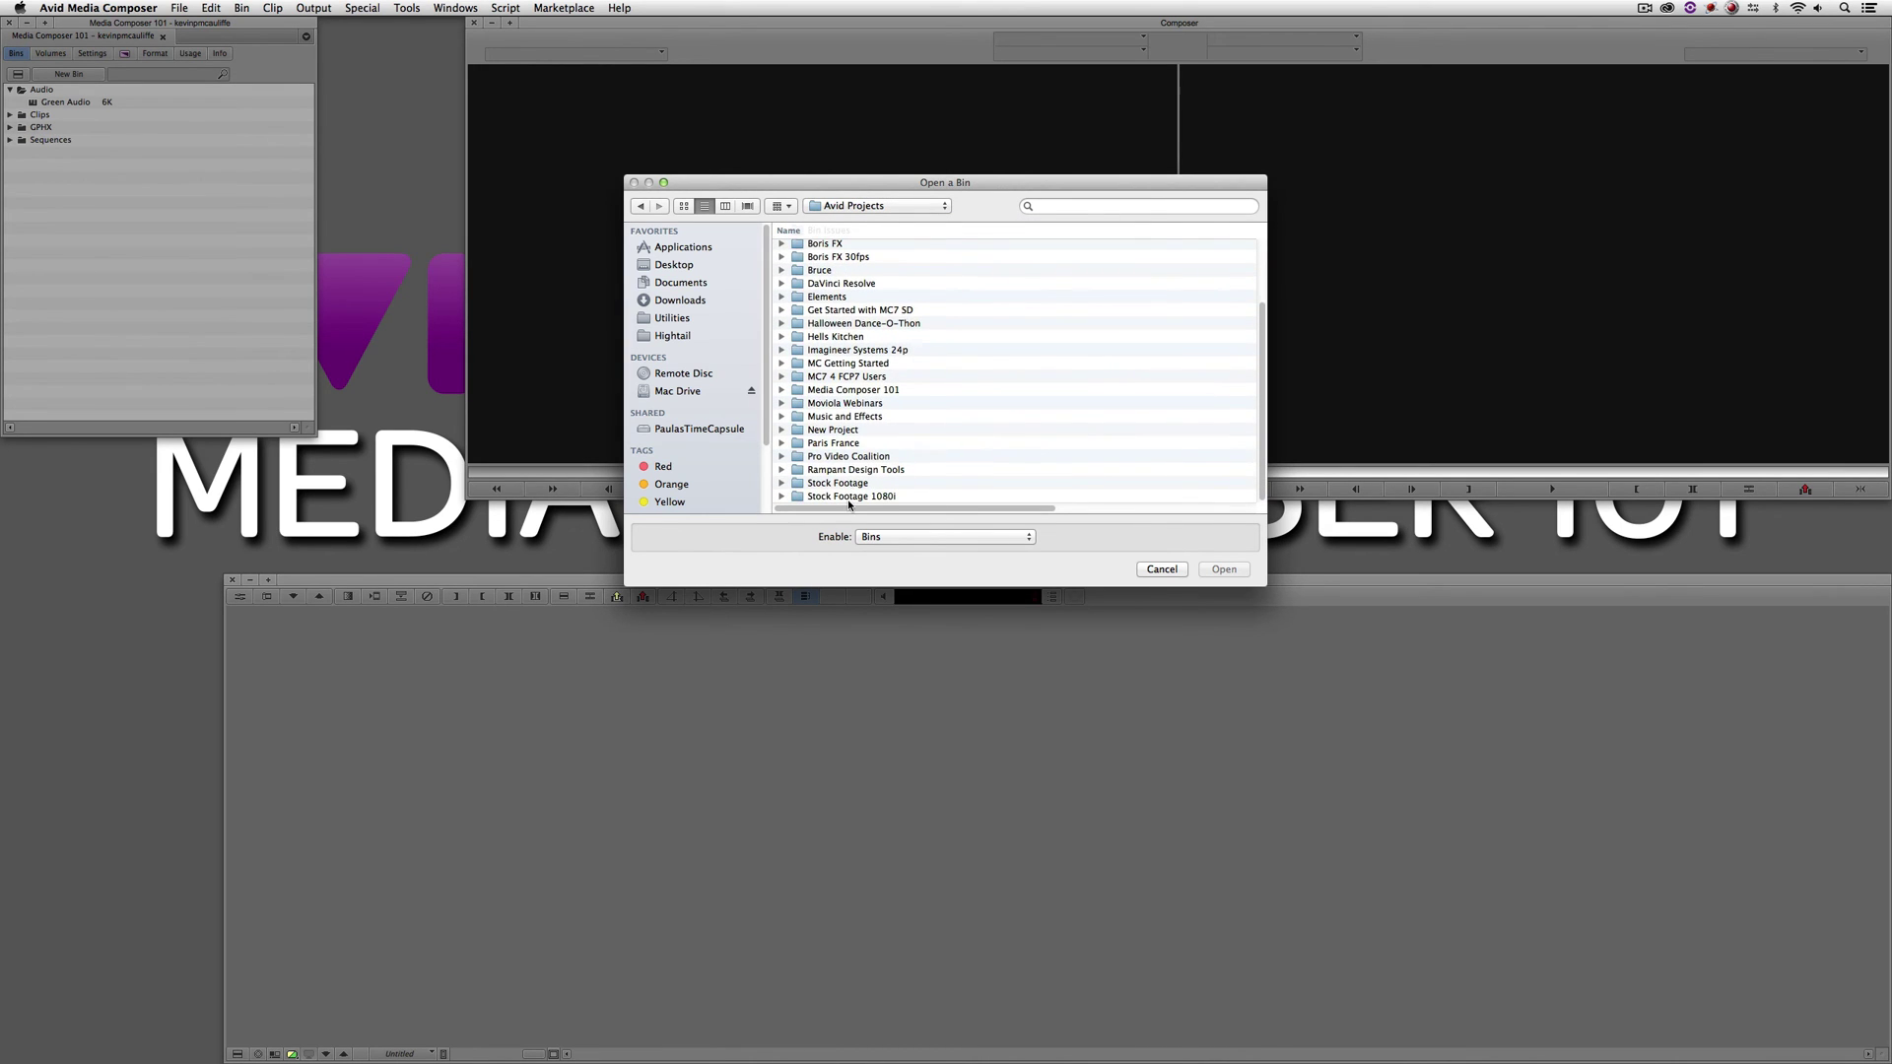
double_click(833, 489)
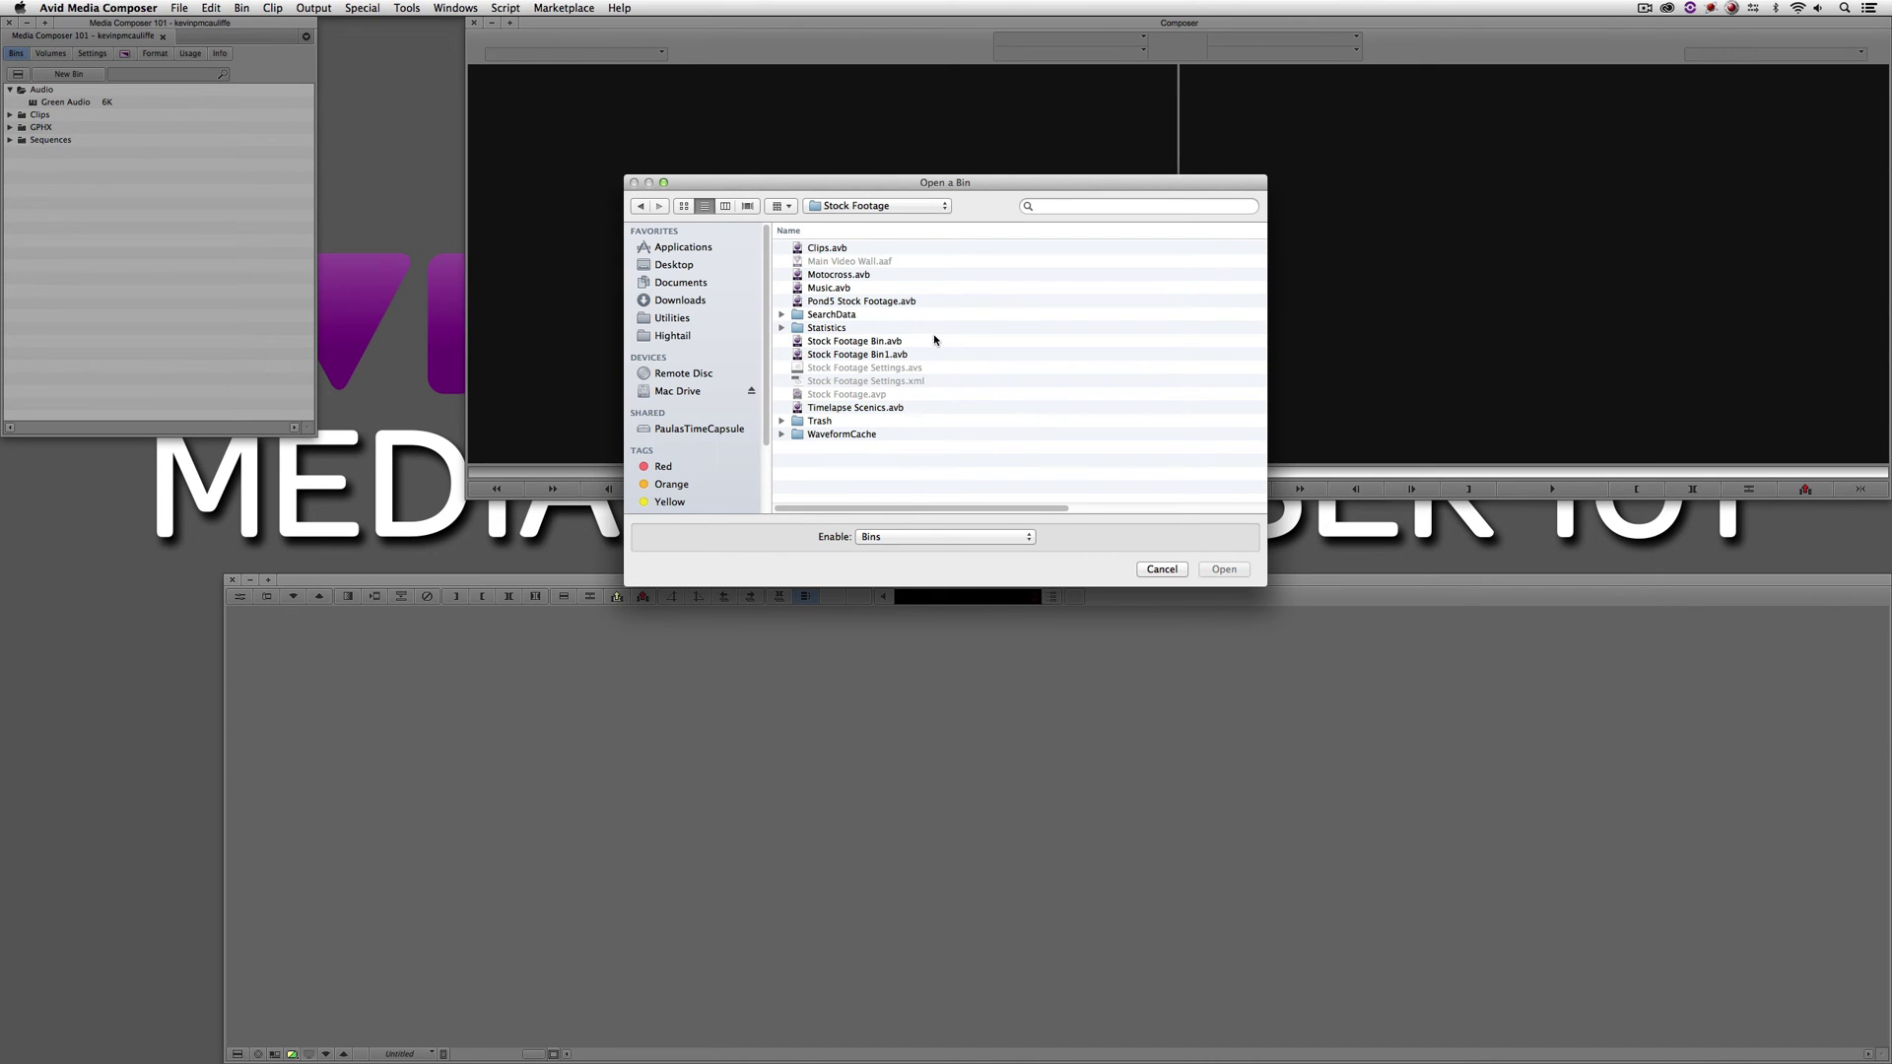
double_click(842, 275)
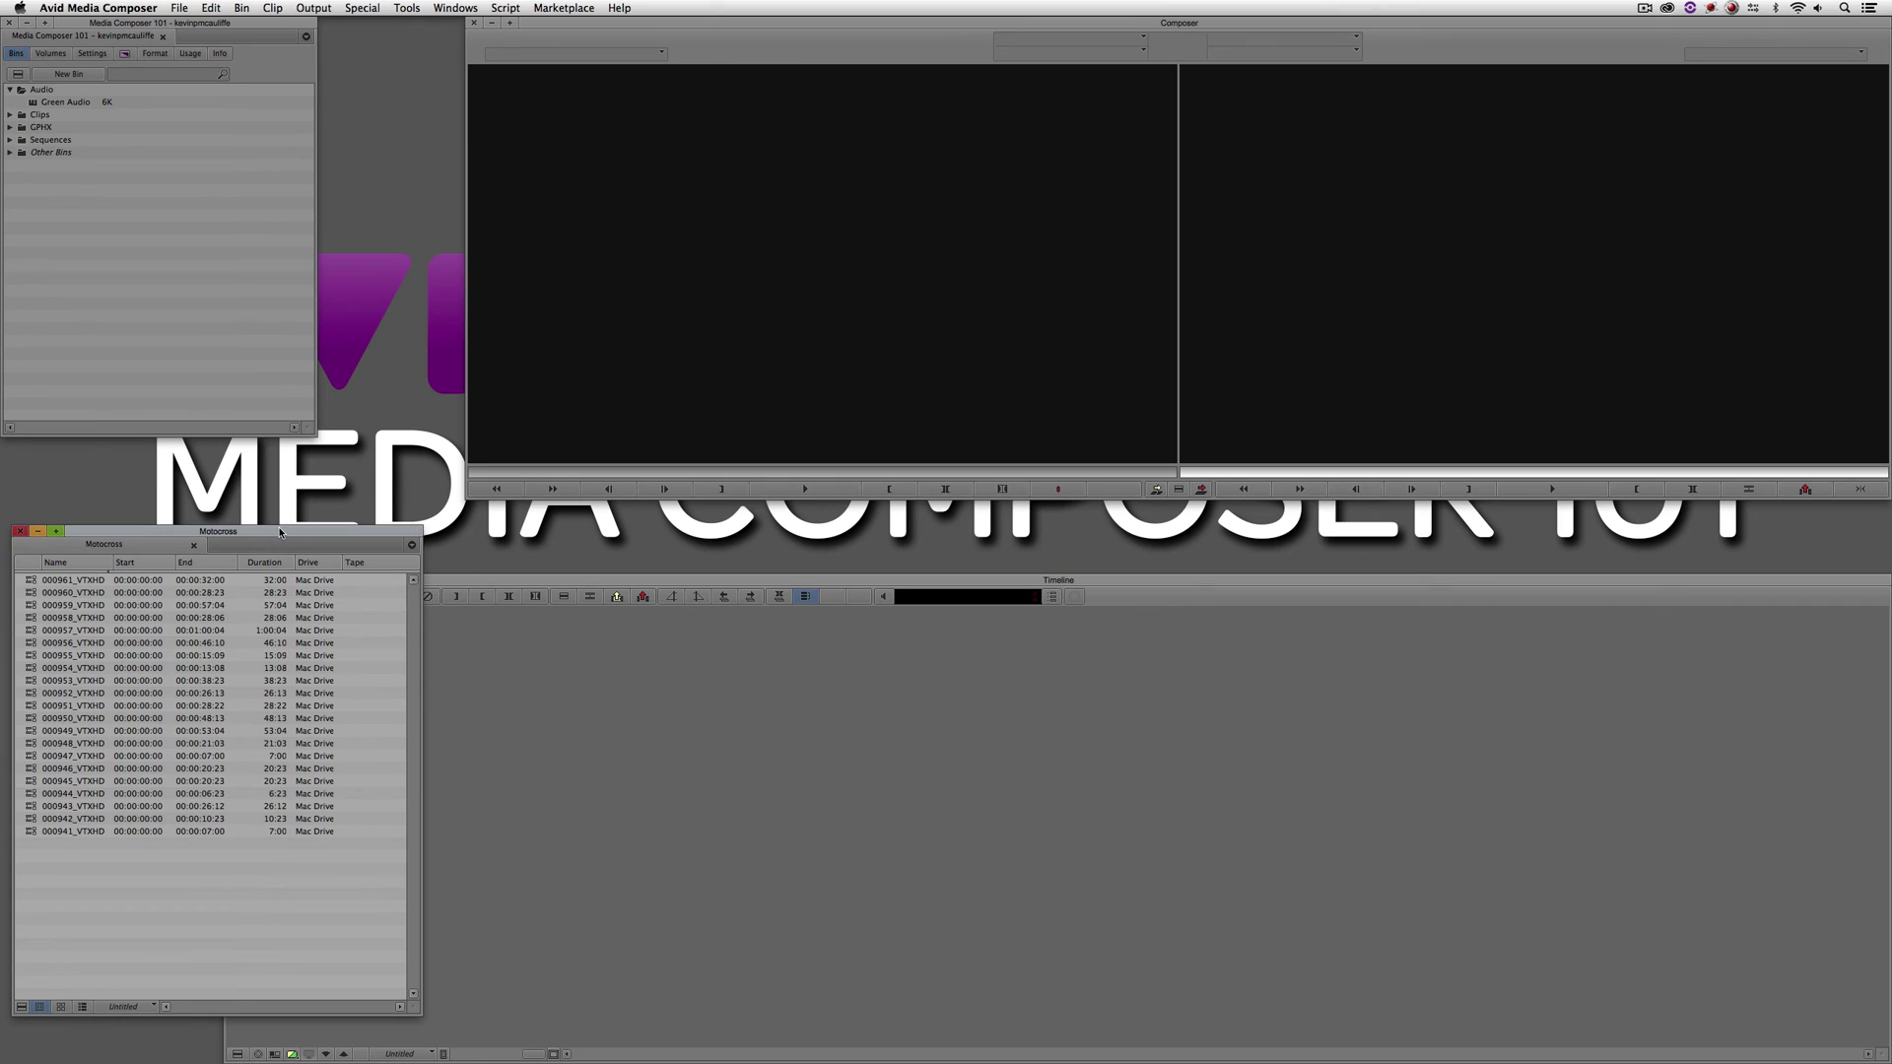
Move the Motocross bin window up beside the project's bin list and display its clips as thumbnail frames.
drag(276, 545, 439, 137)
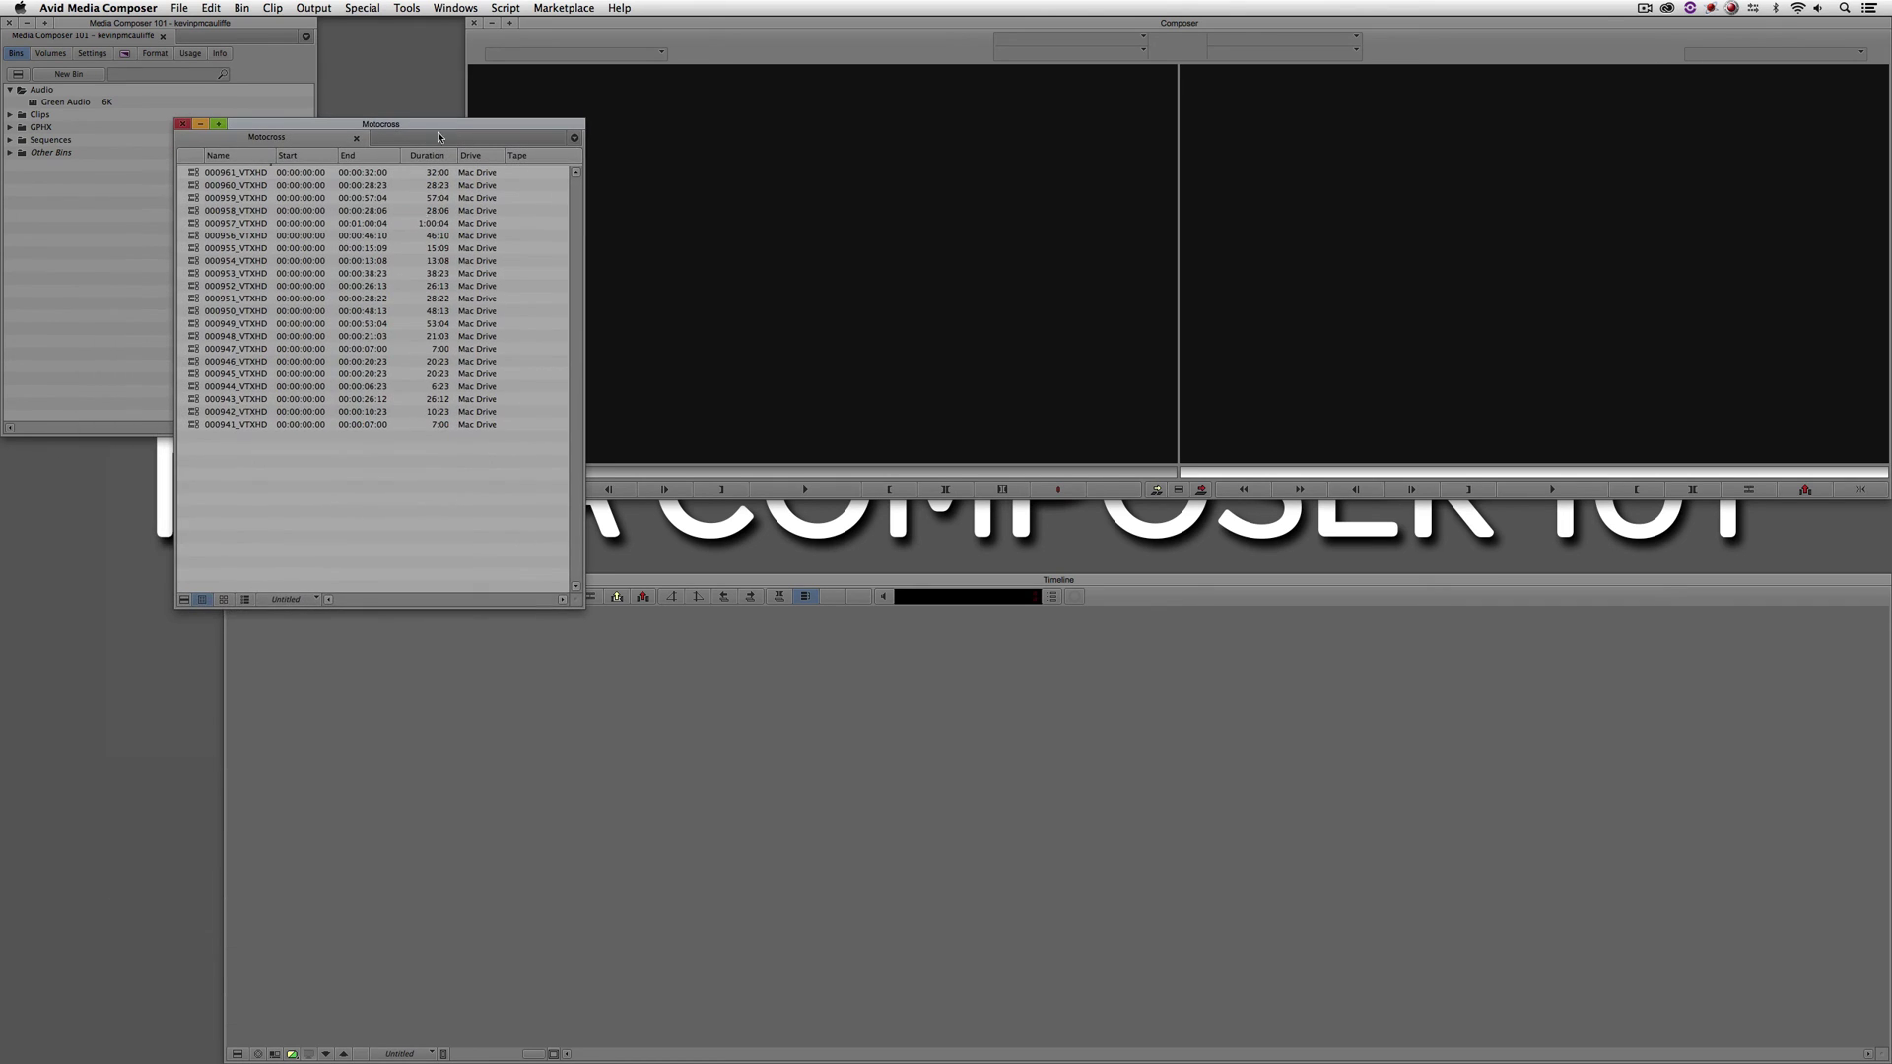
click(225, 599)
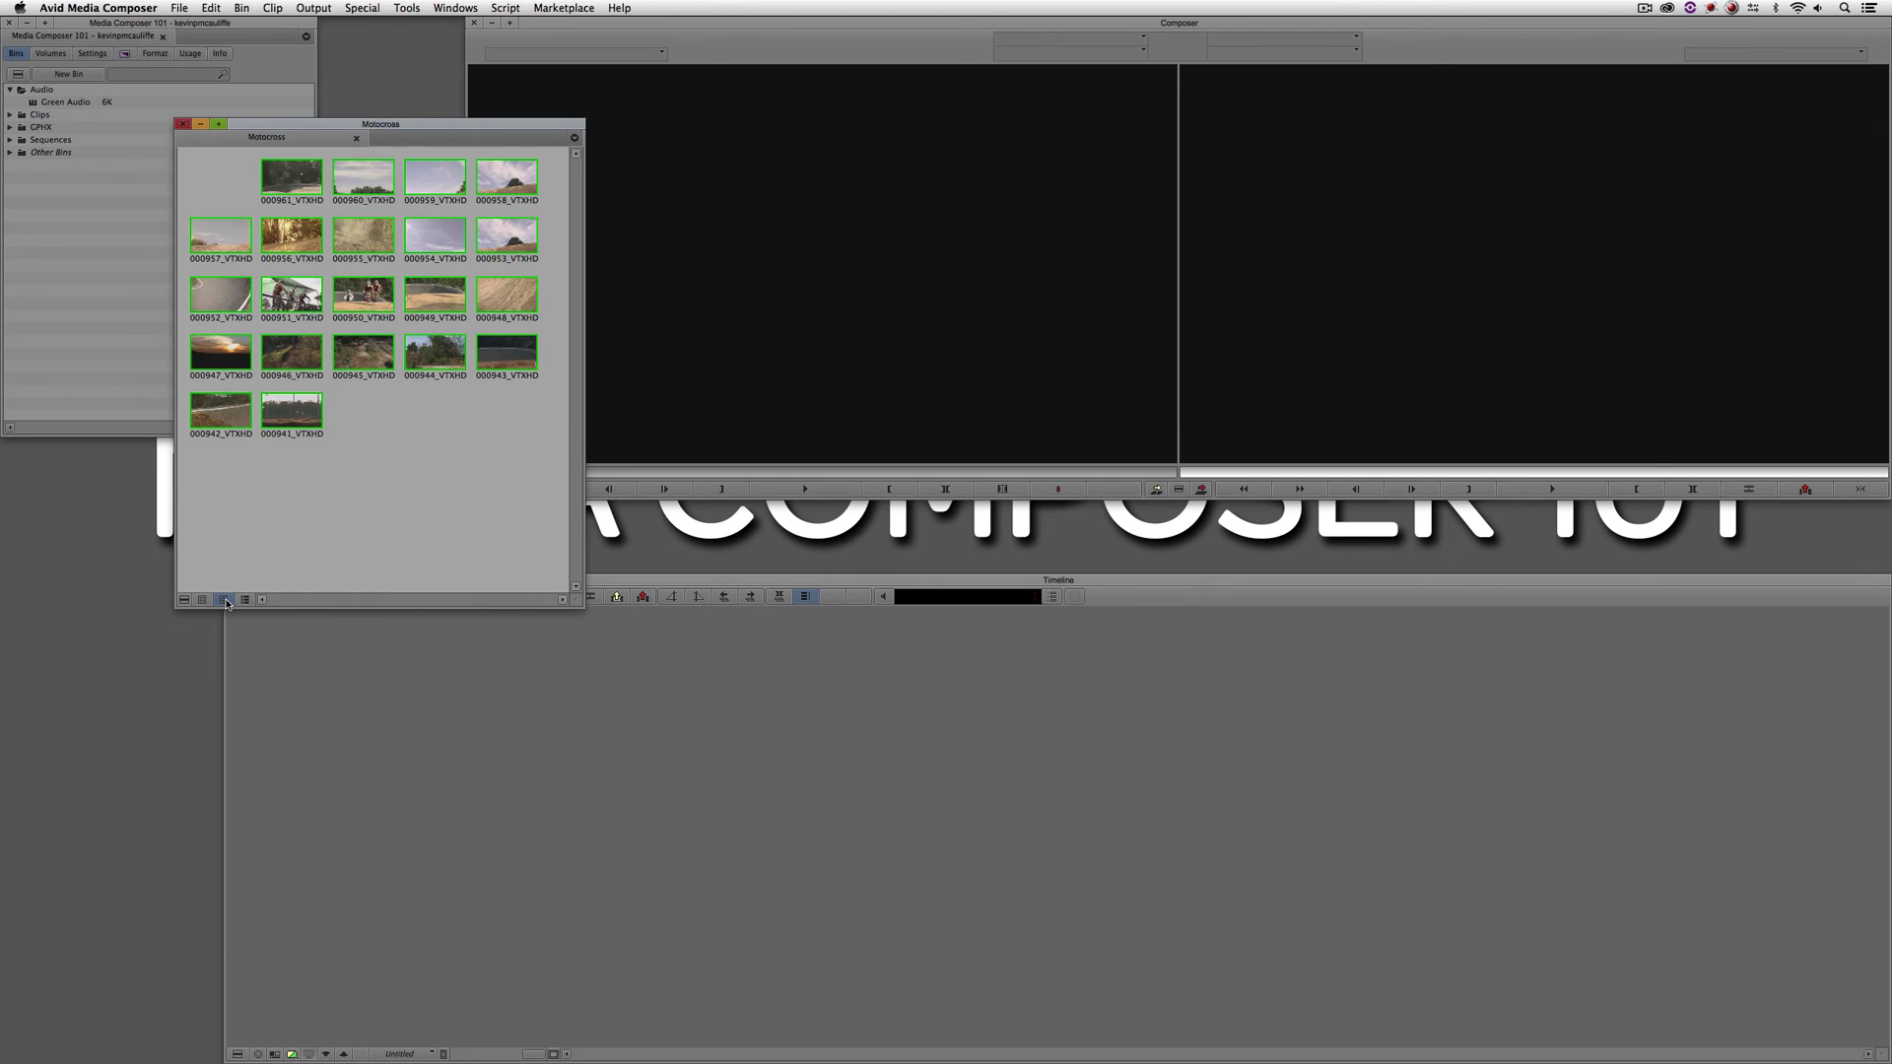
Close the Motocross bin window and expand the Other Bins folder in the project's bin list.
drag(422, 125, 420, 482)
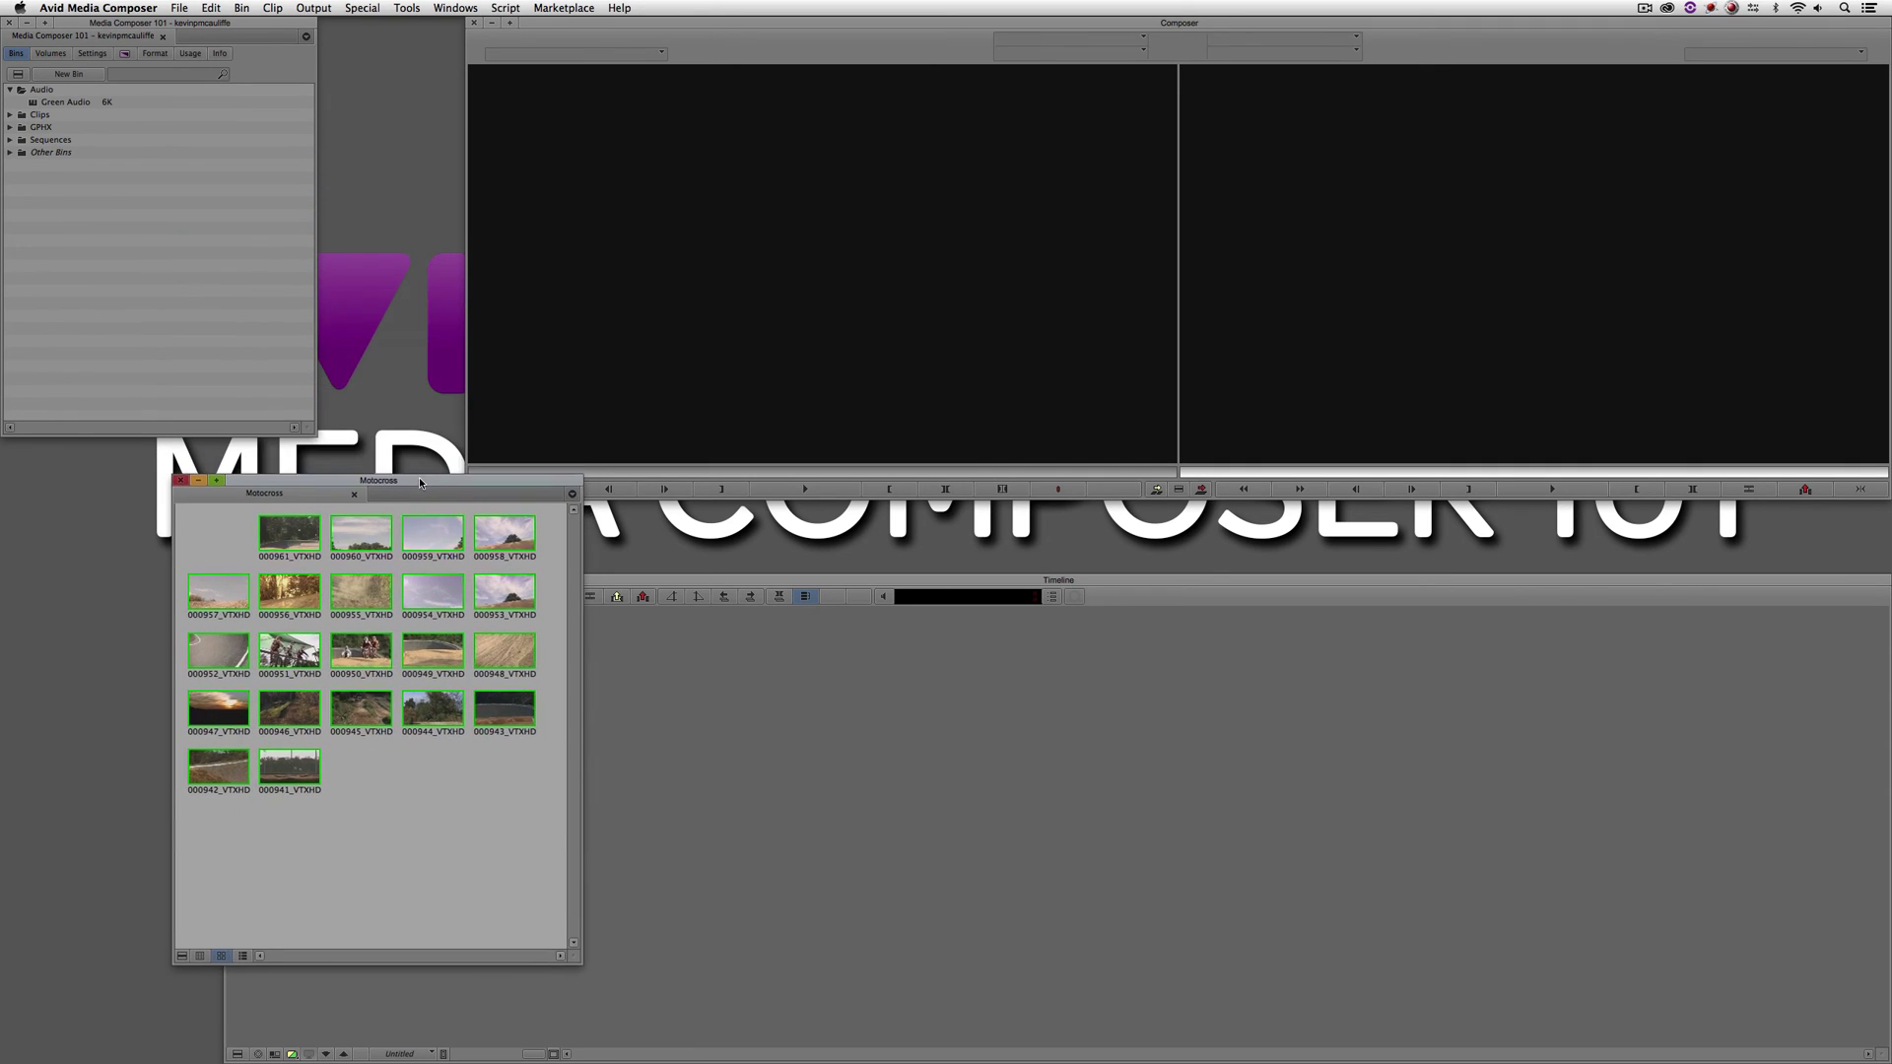
click(180, 480)
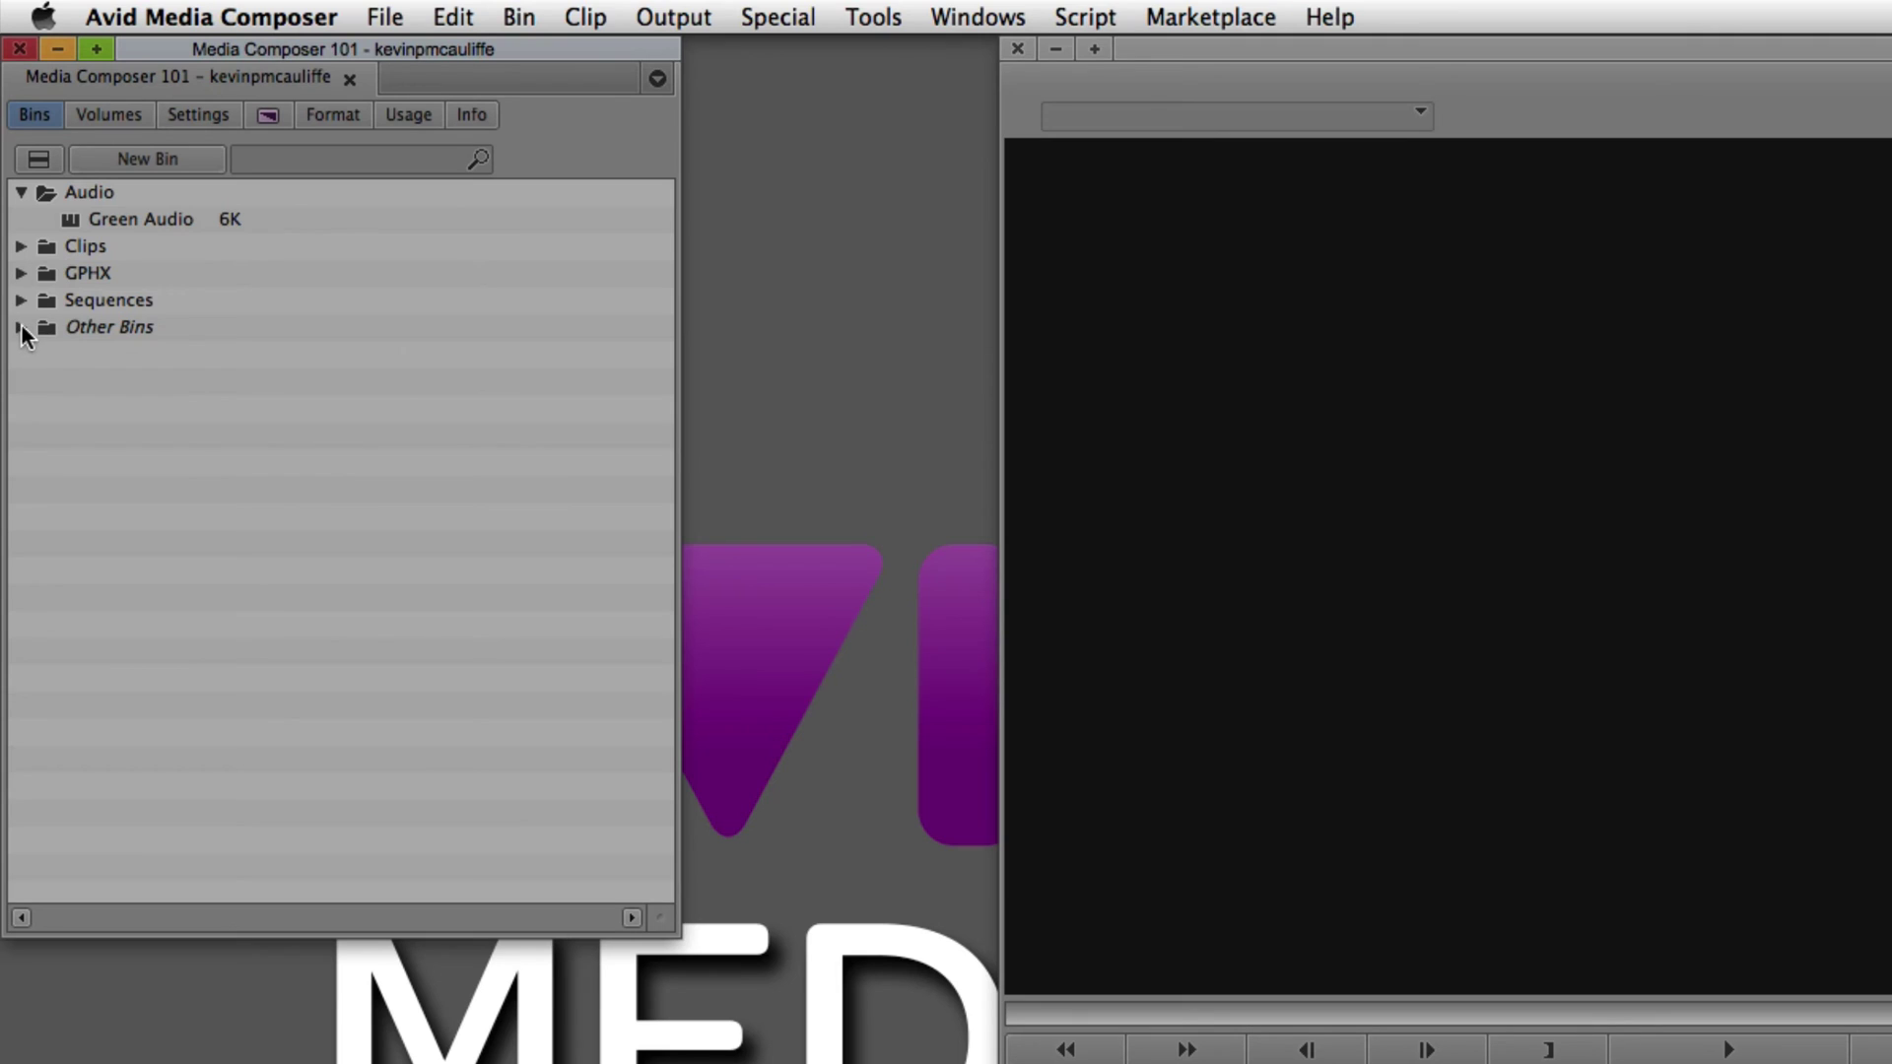
click(20, 327)
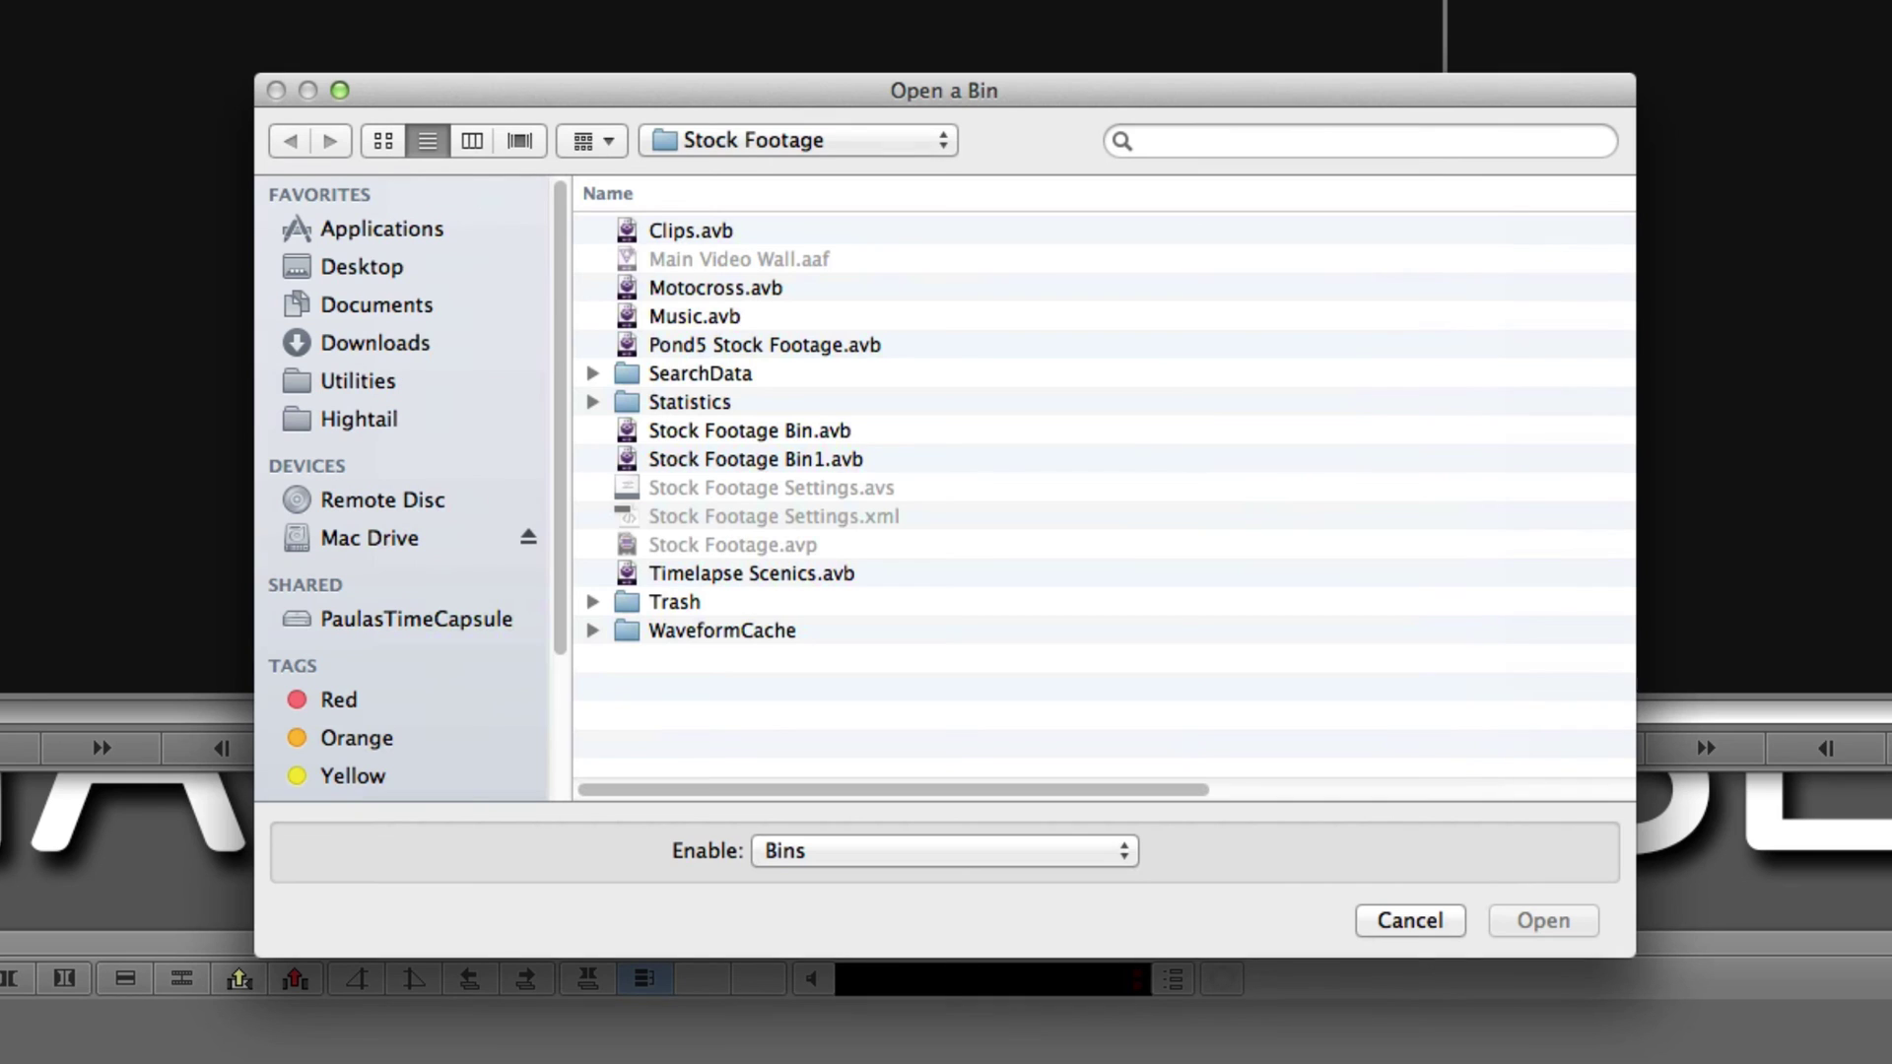
Open the 4K Flash Transitions.avb bin from the Rampant Design Tools folder in Avid Projects.
click(861, 138)
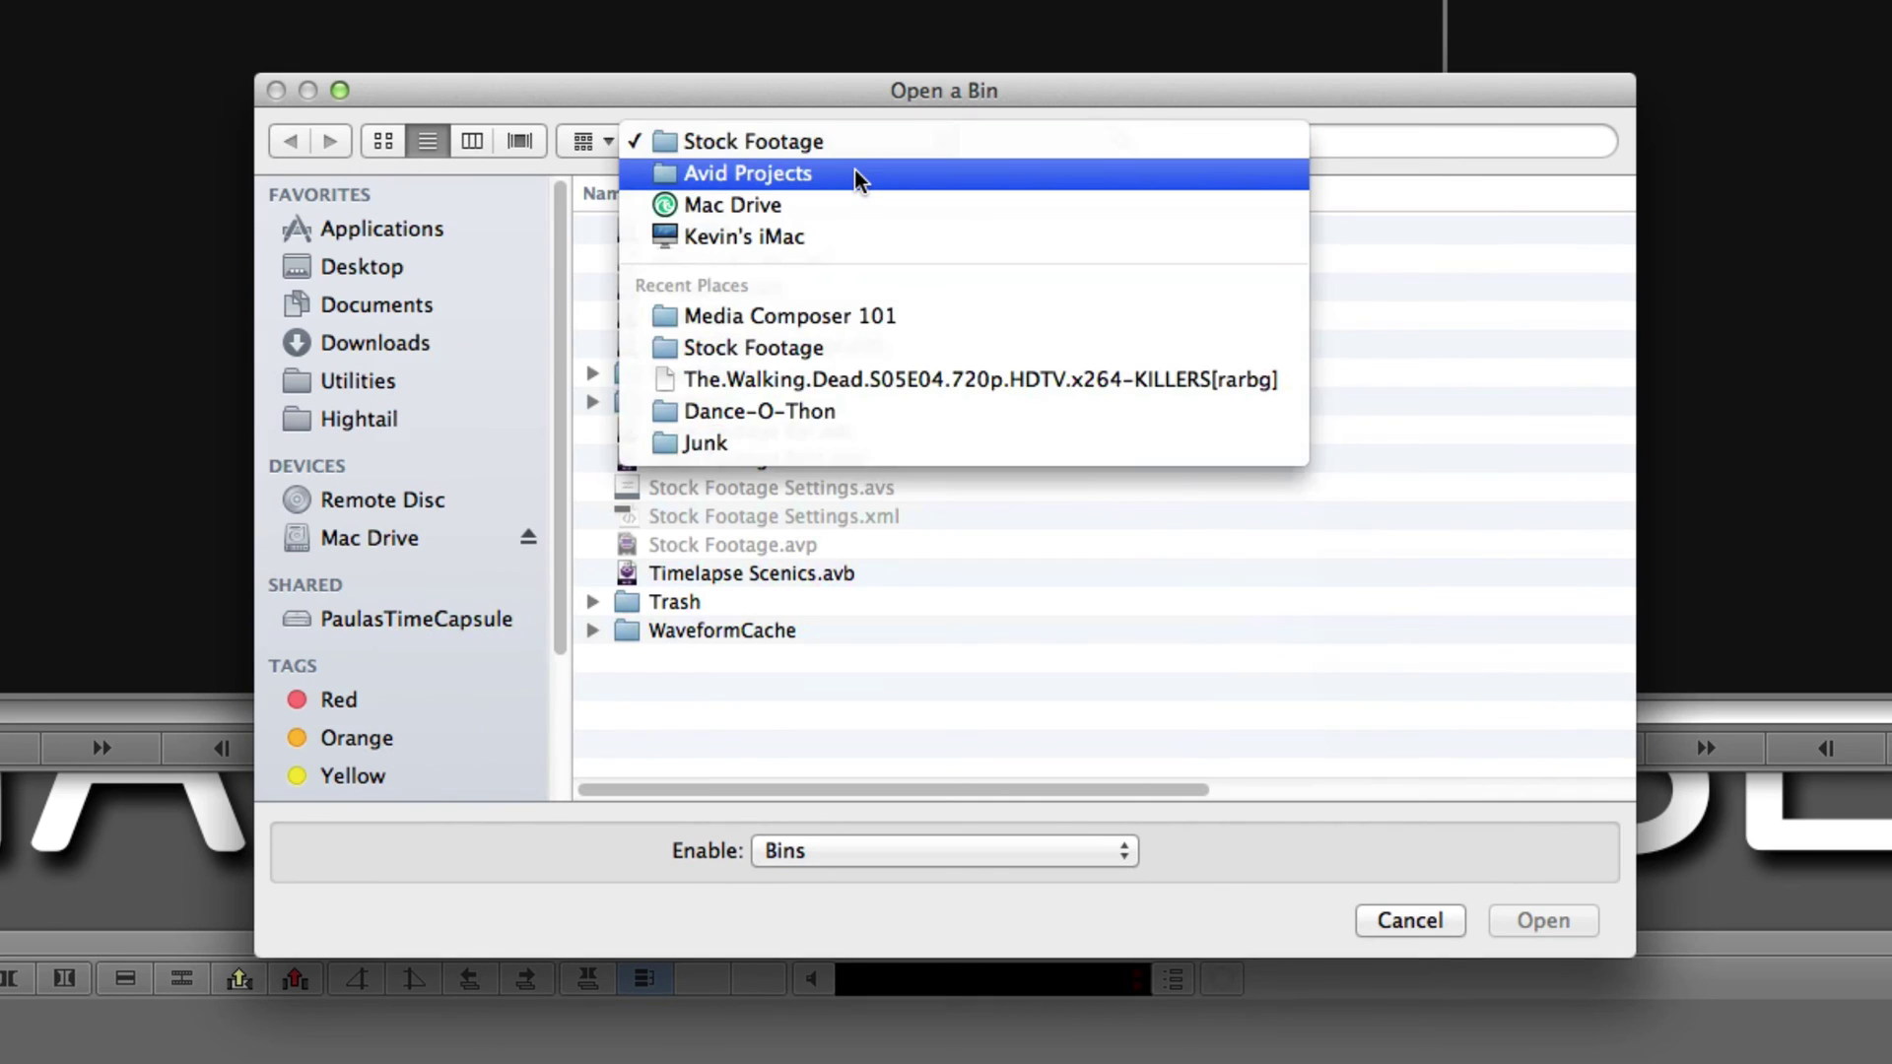
click(853, 170)
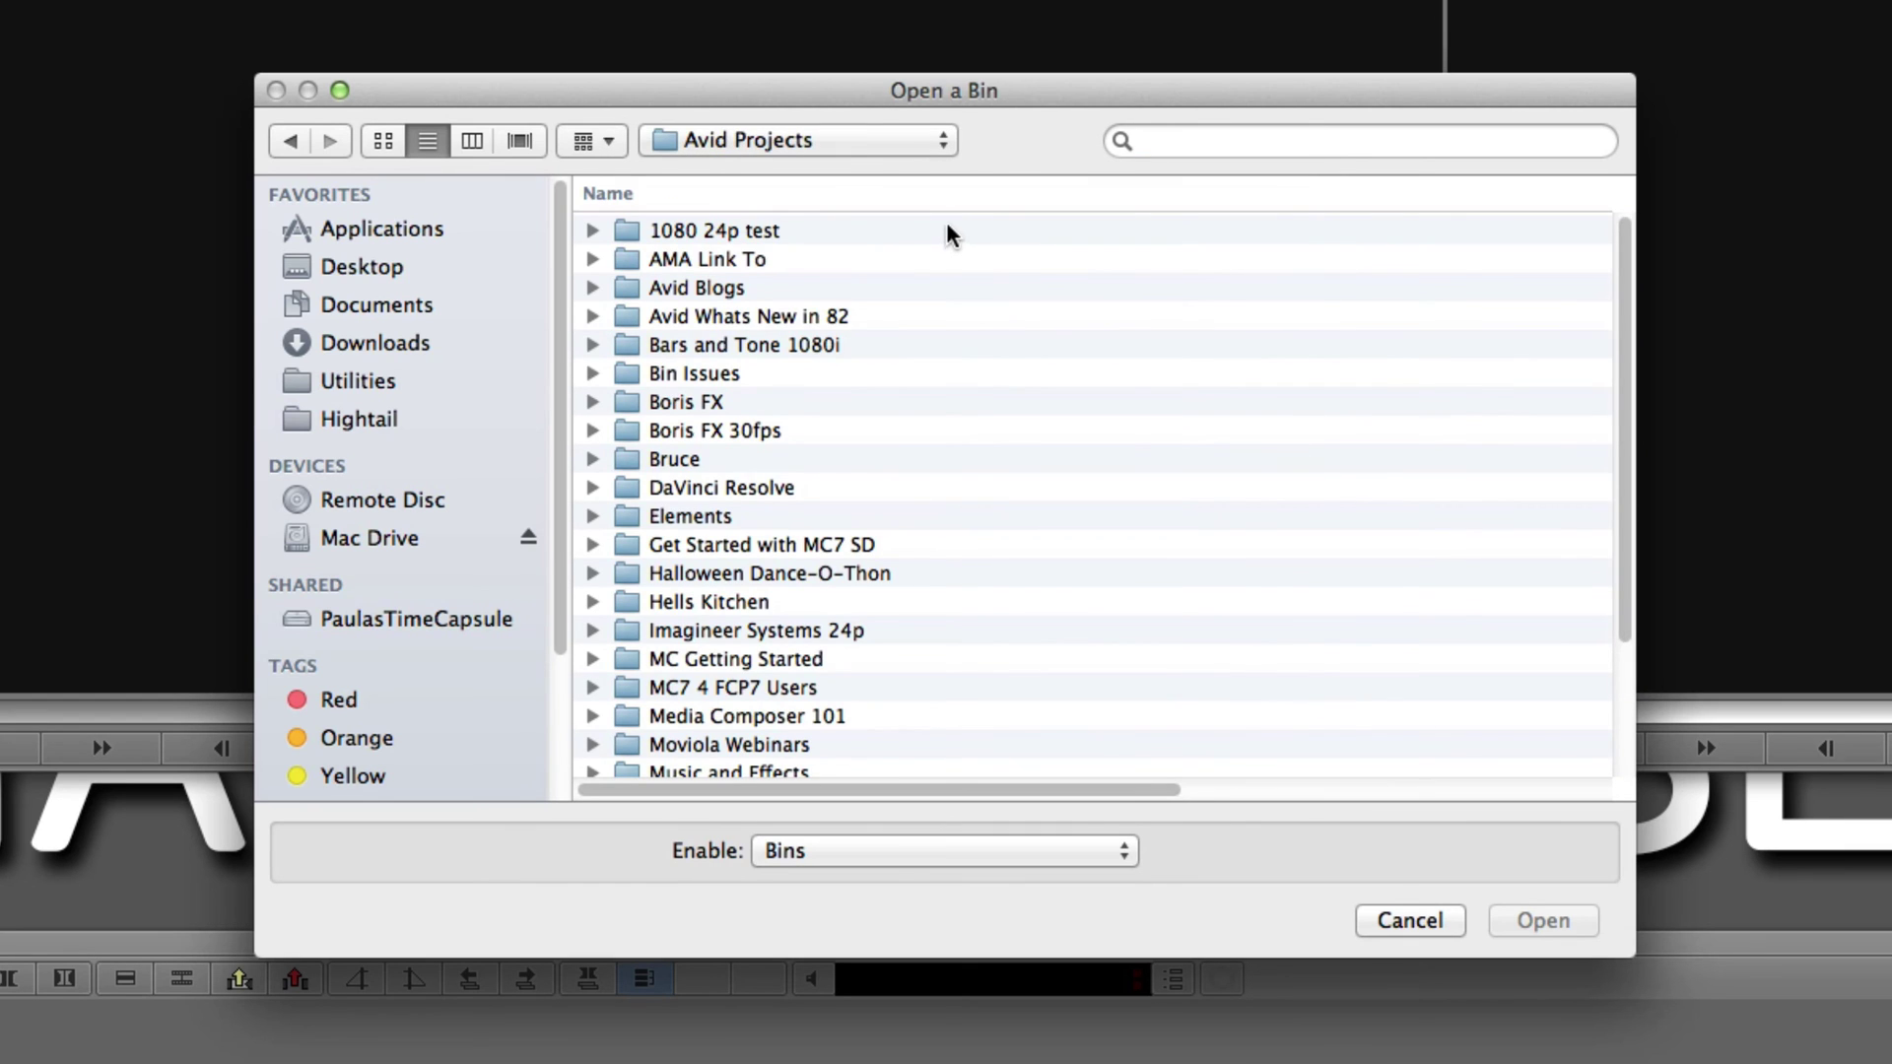
scroll(955, 219, down, 5)
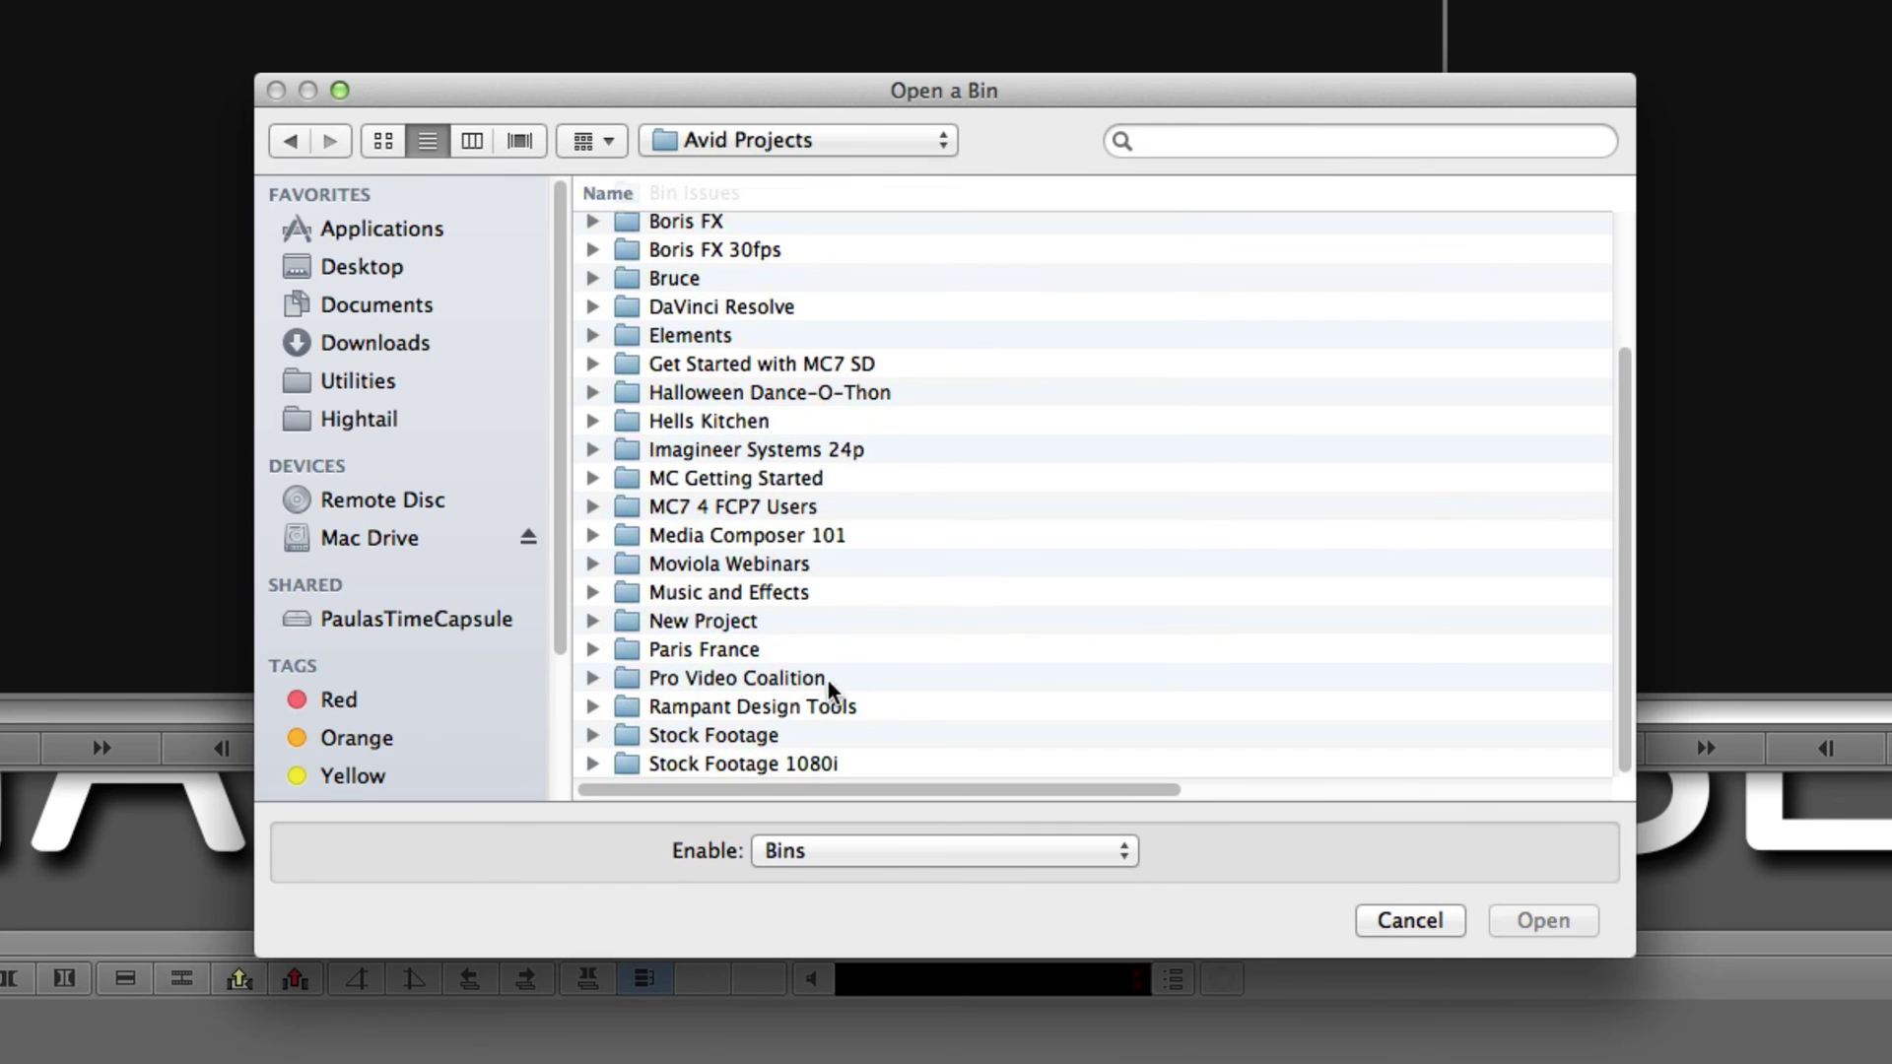
double_click(795, 706)
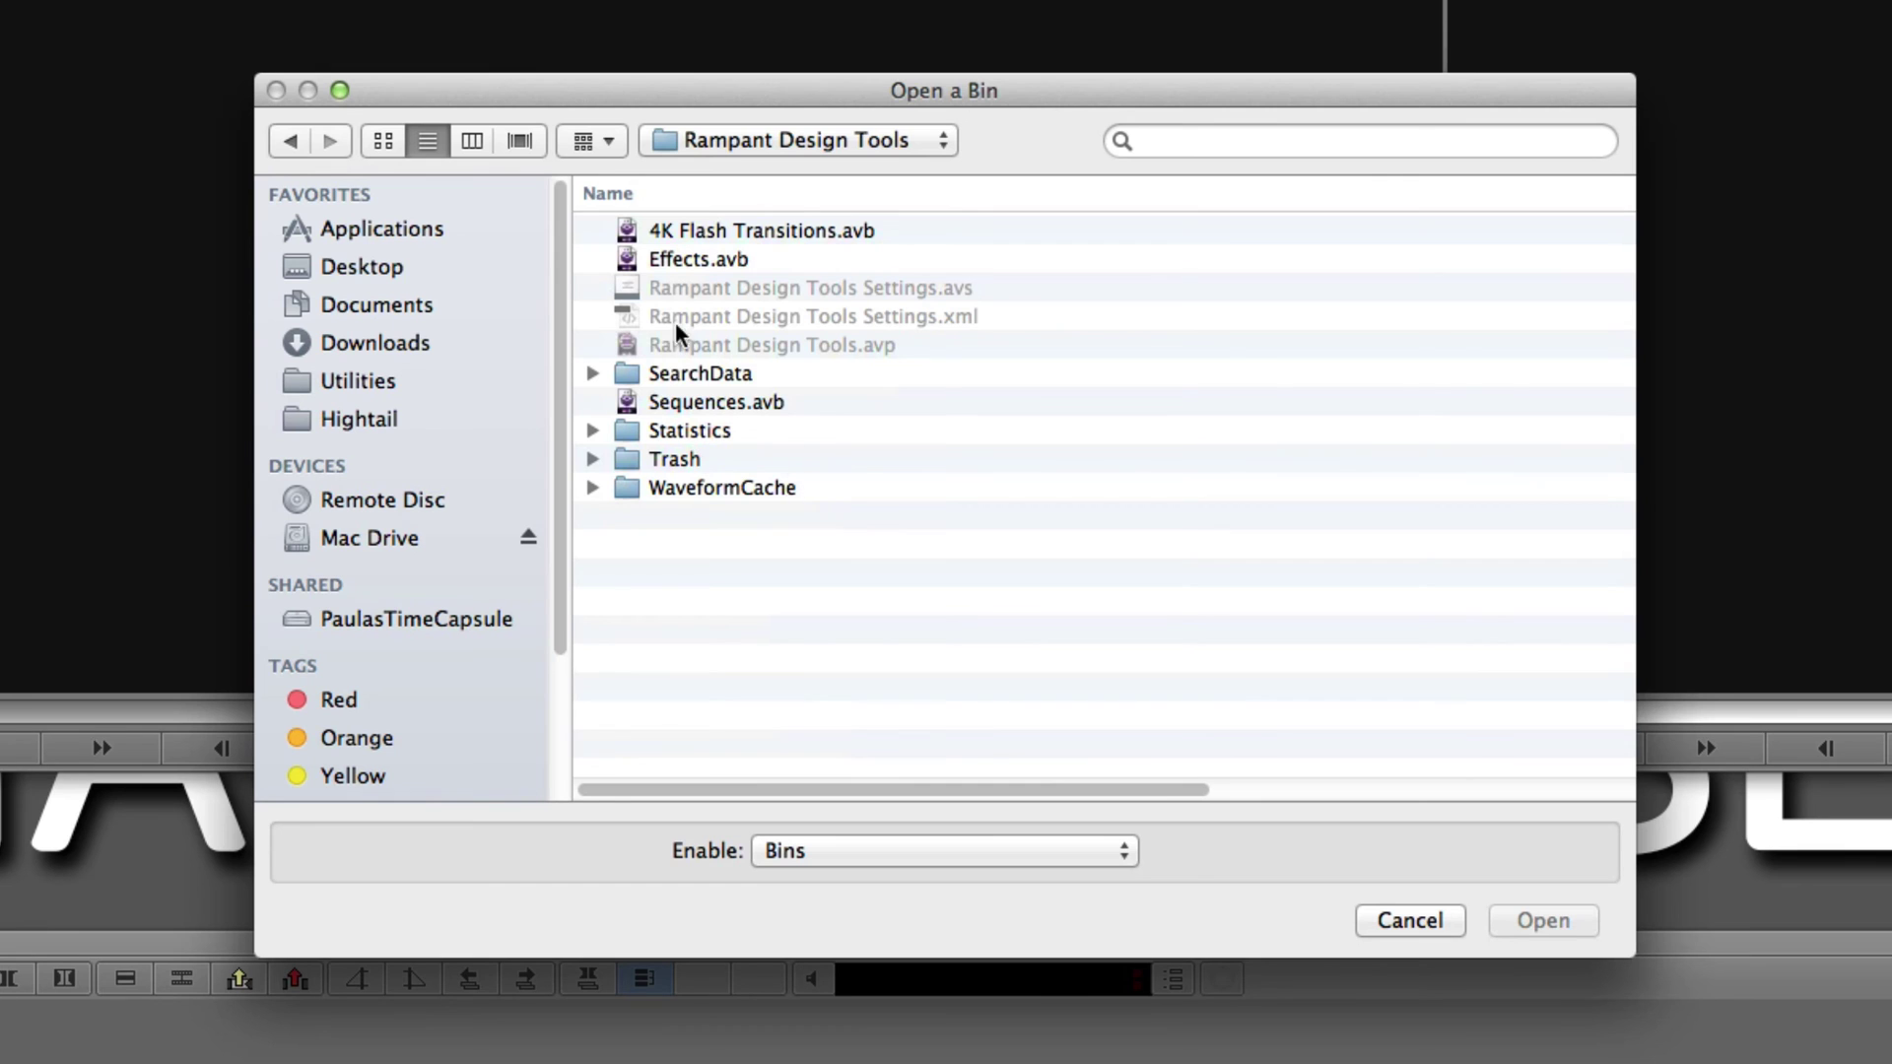
double_click(767, 227)
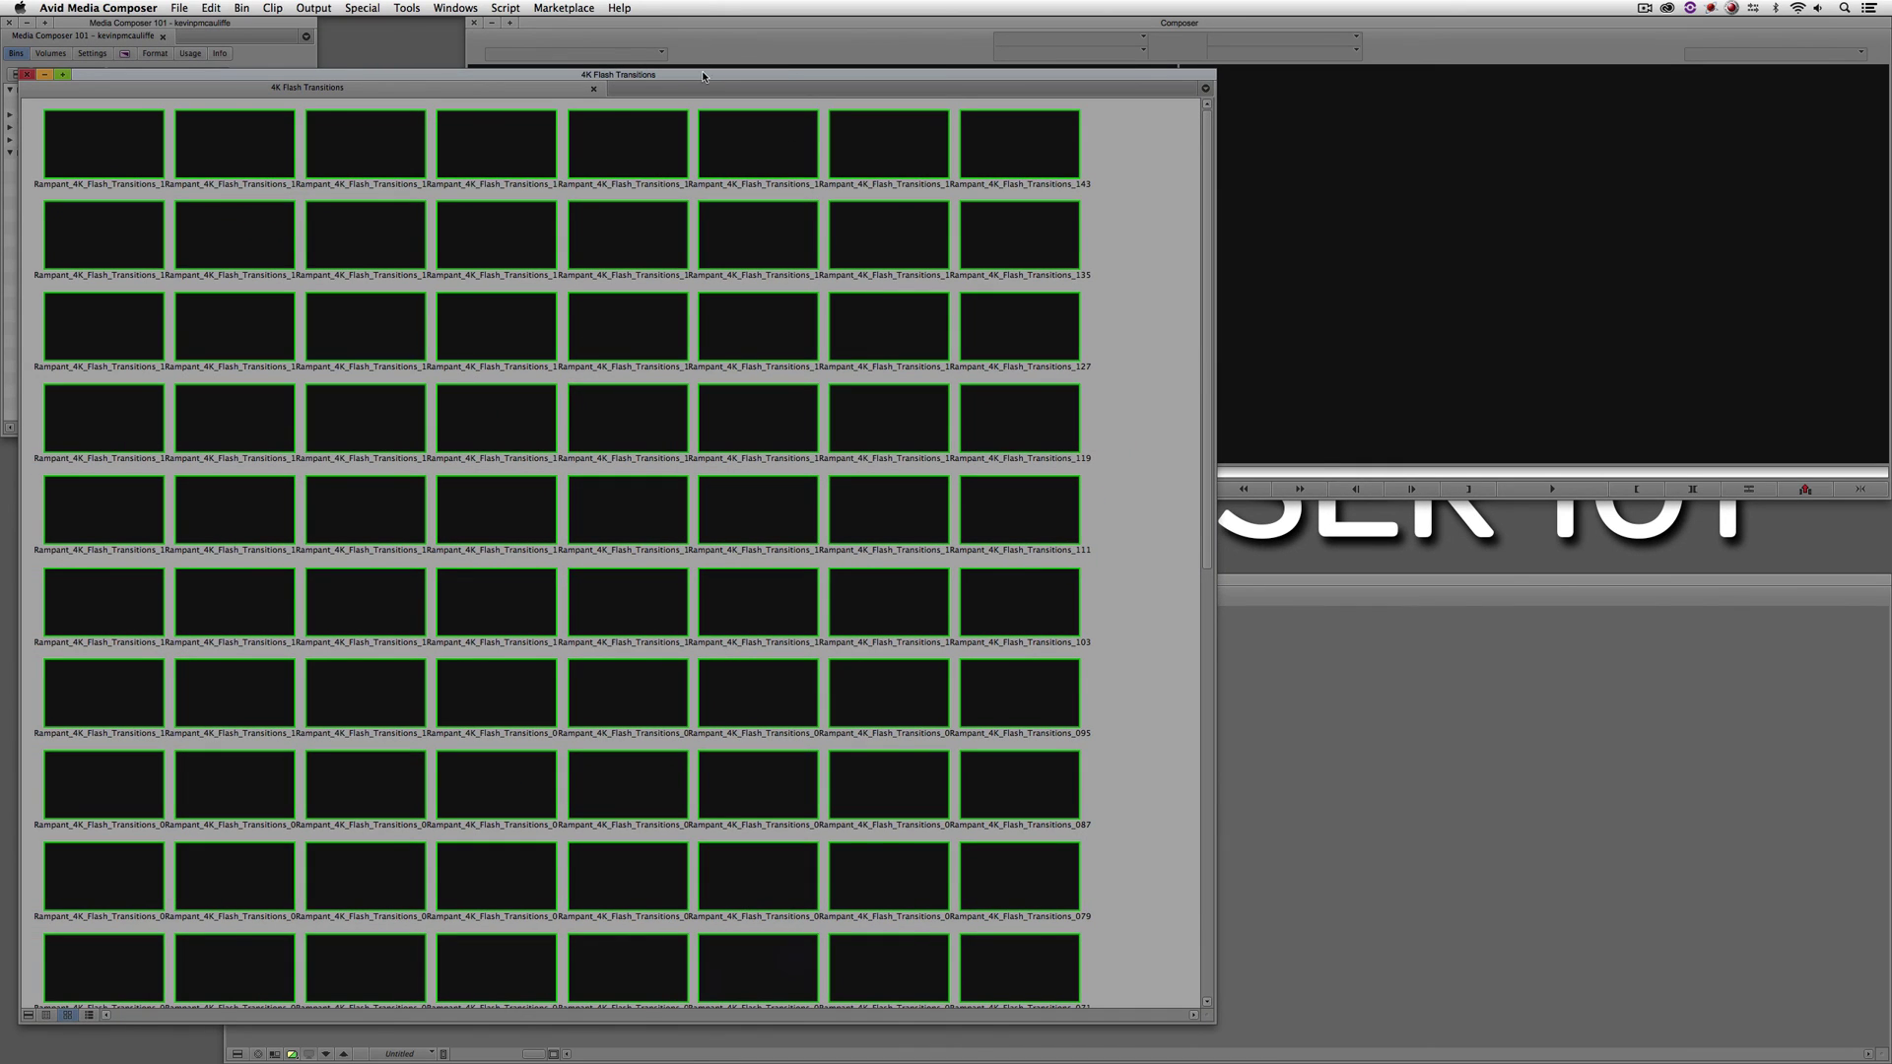
Load the Rampant_4K_Flash_Transitions_150 clip in the source monitor and play it, then hide the bin window.
drag(702, 75, 1061, 474)
click(481, 552)
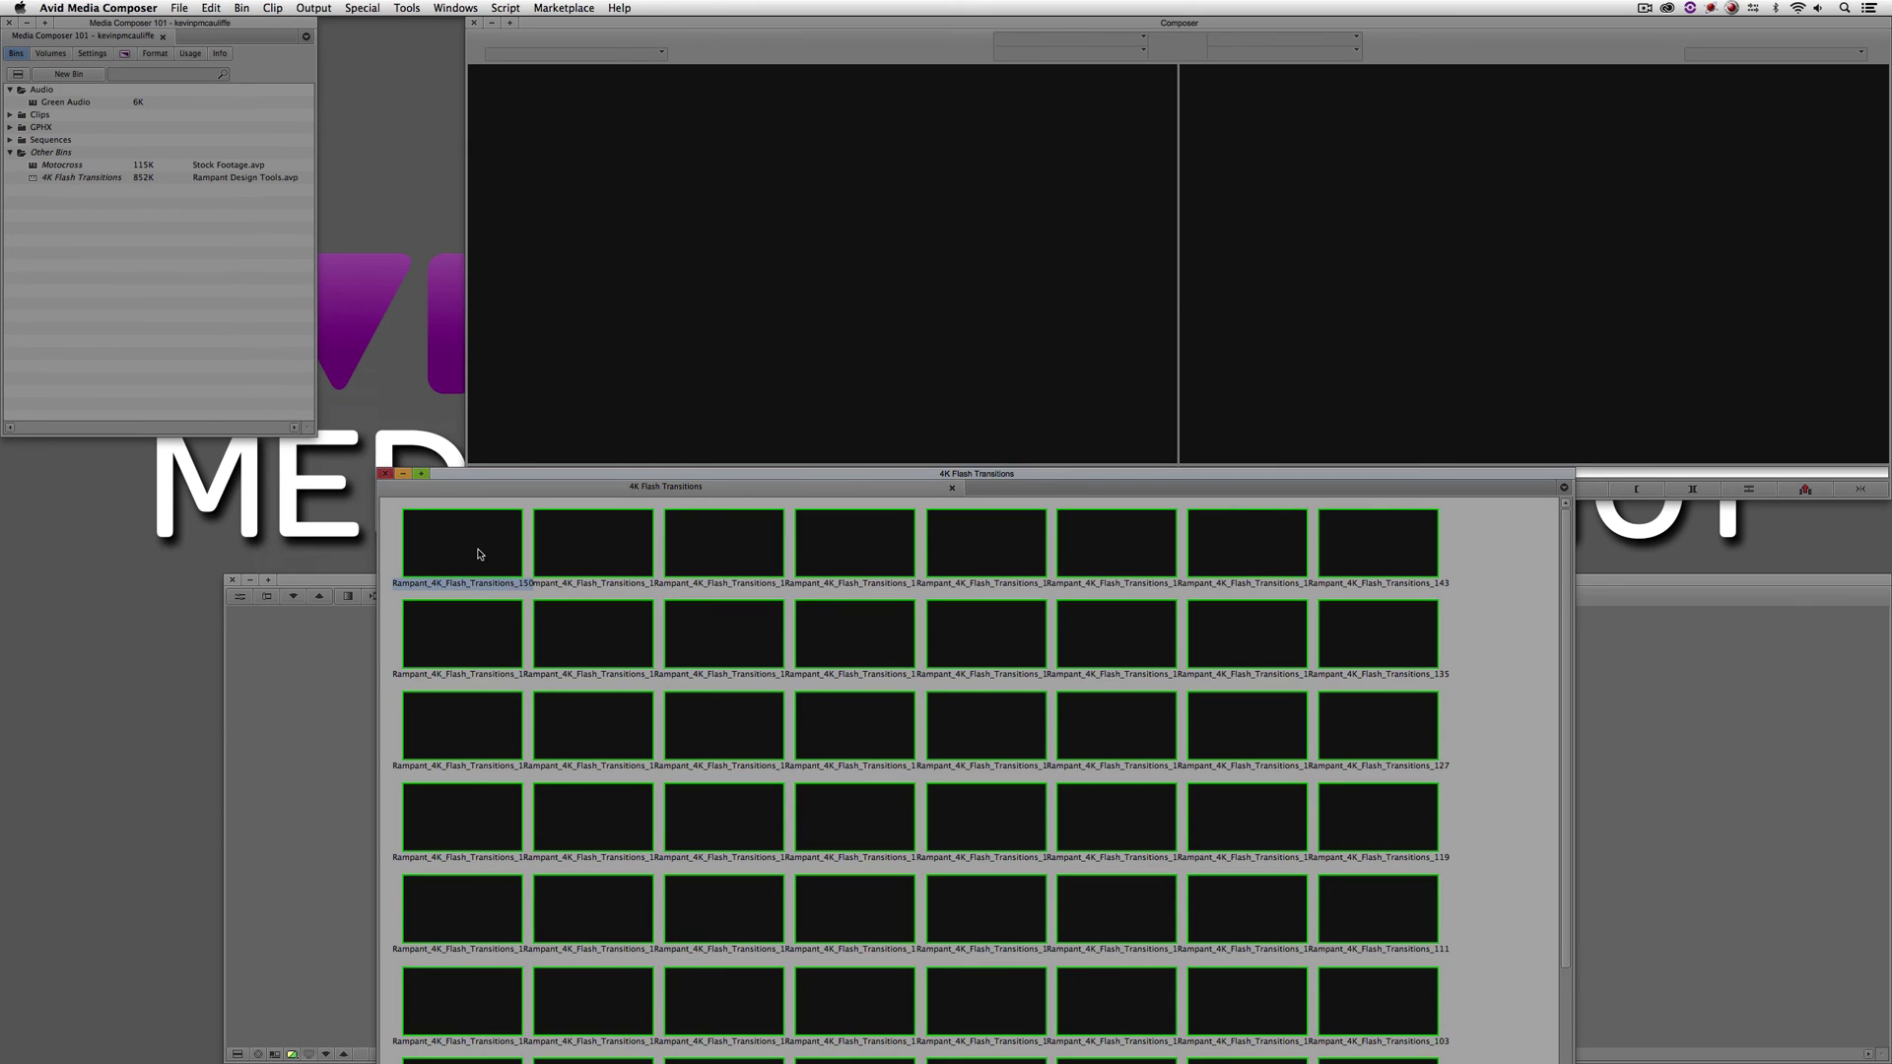
click(693, 338)
key(Return)
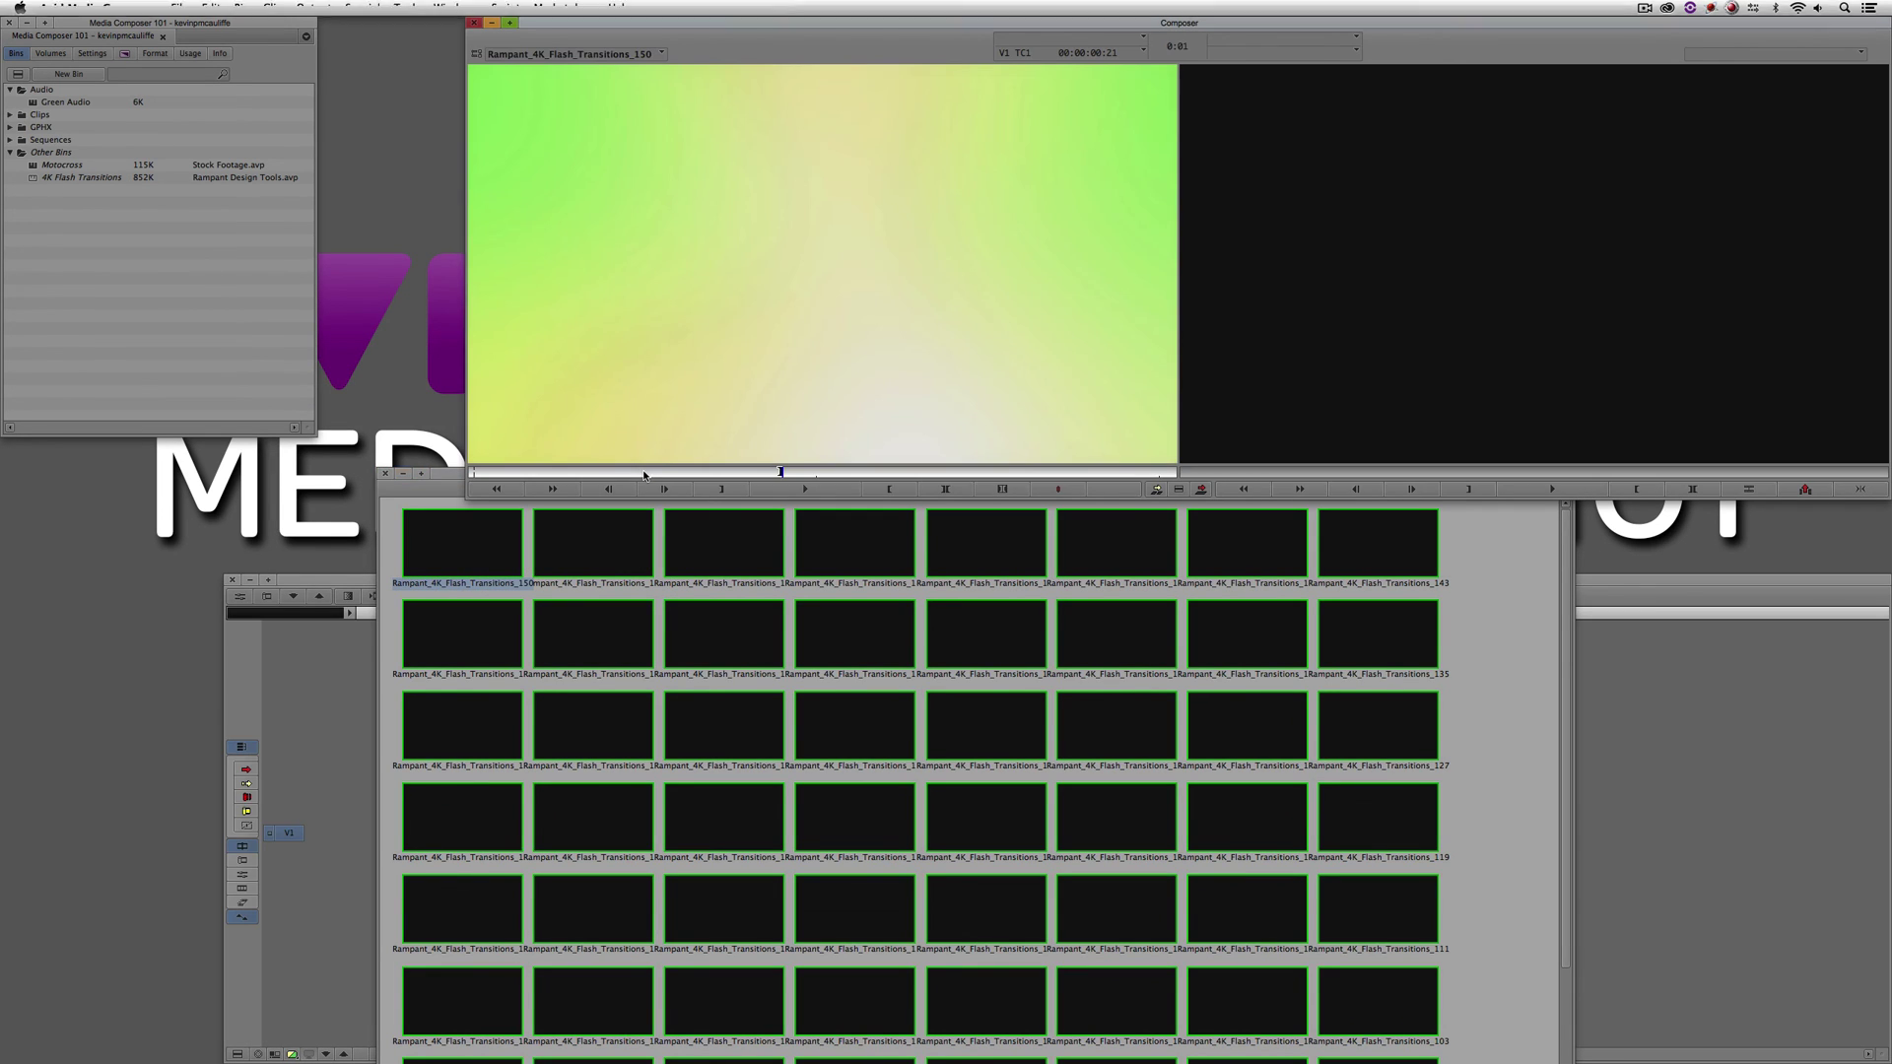
drag(577, 474, 151, 243)
key(space)
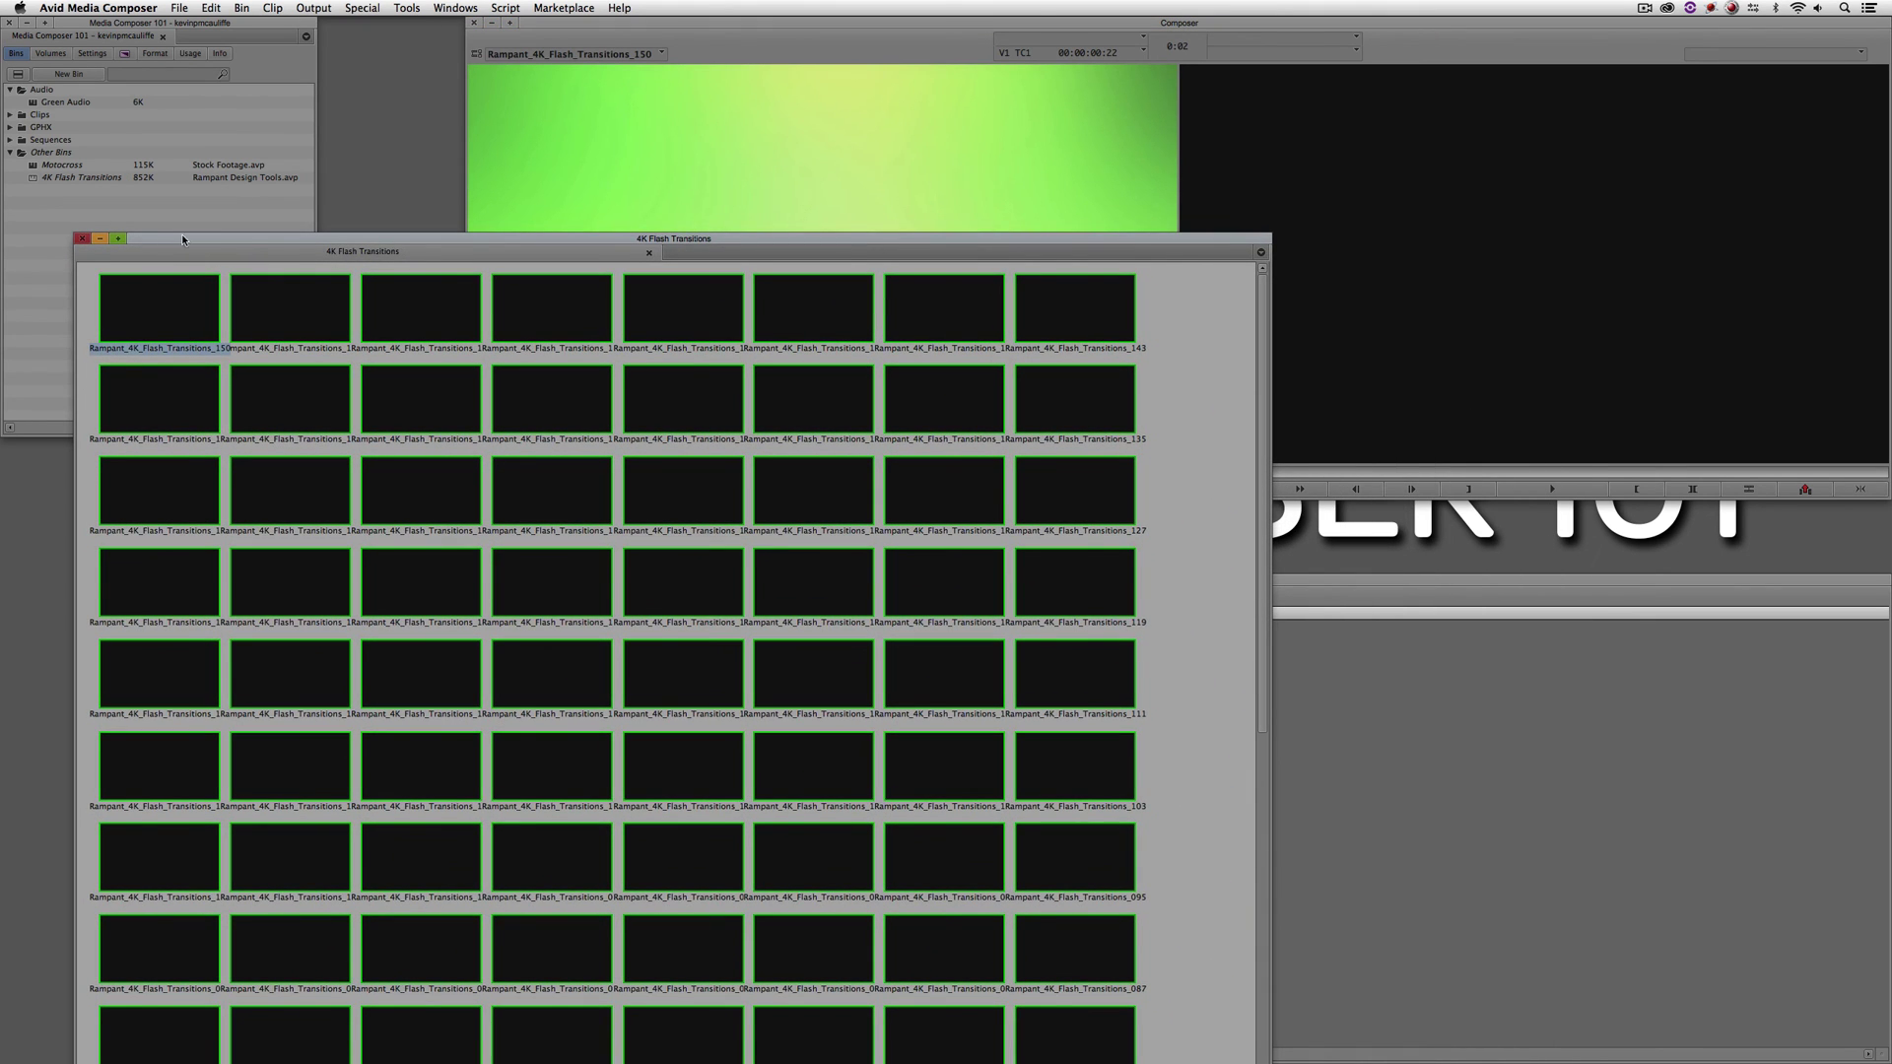
click(100, 238)
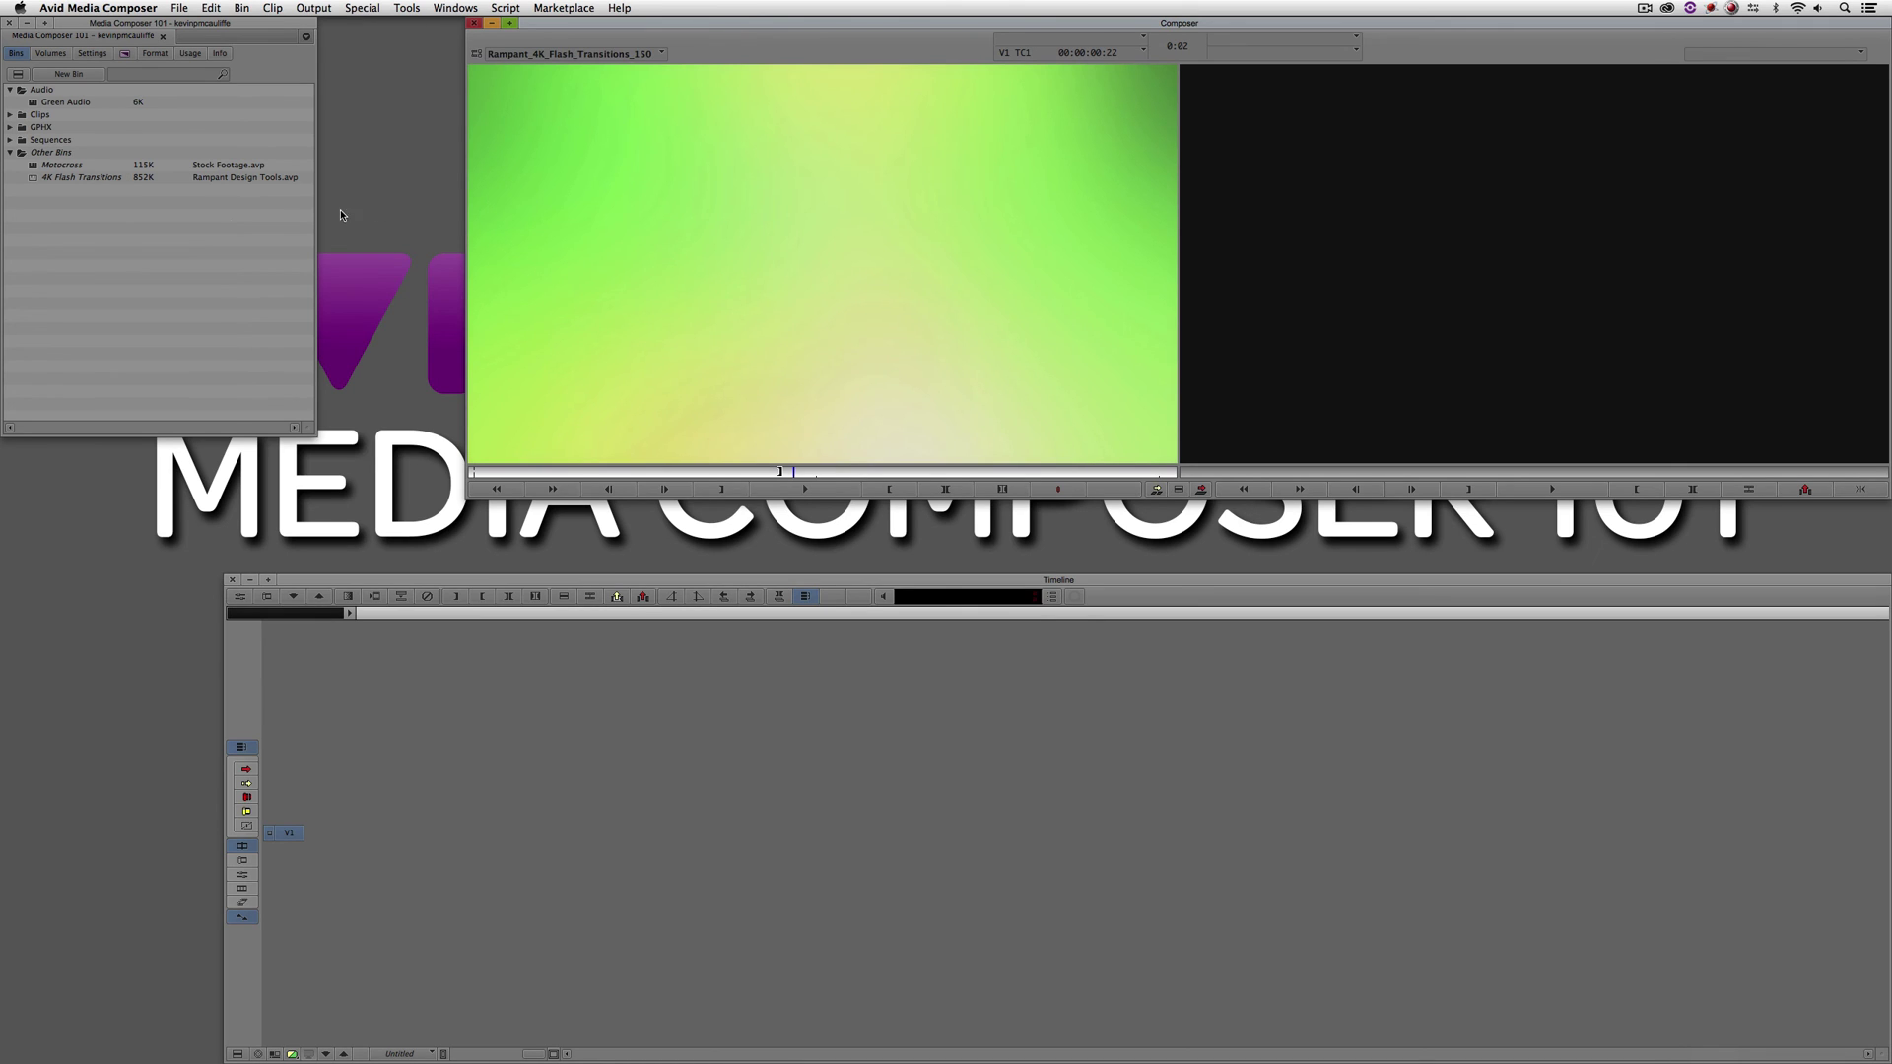
Reopen the 4K Flash Transitions bin from Other Bins, add it to the favorites and close its window.
click(33, 182)
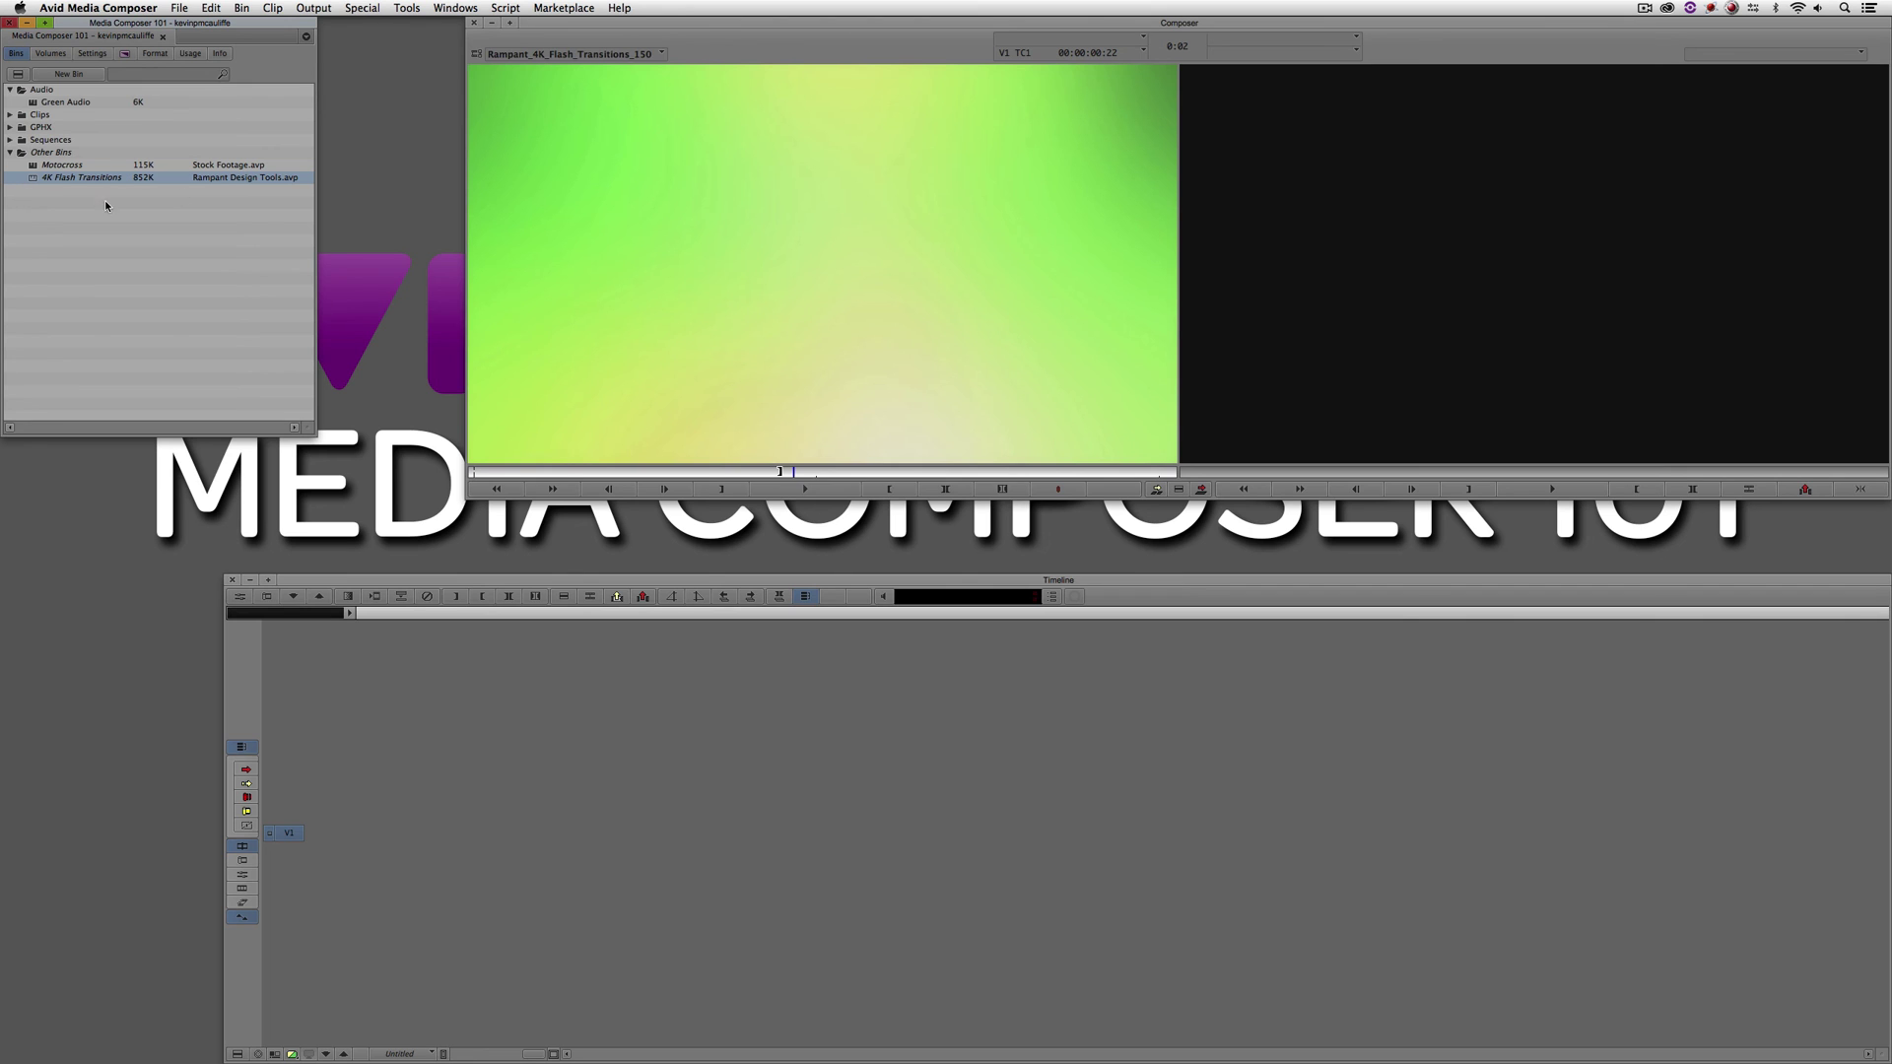
click(242, 7)
click(251, 10)
double_click(35, 179)
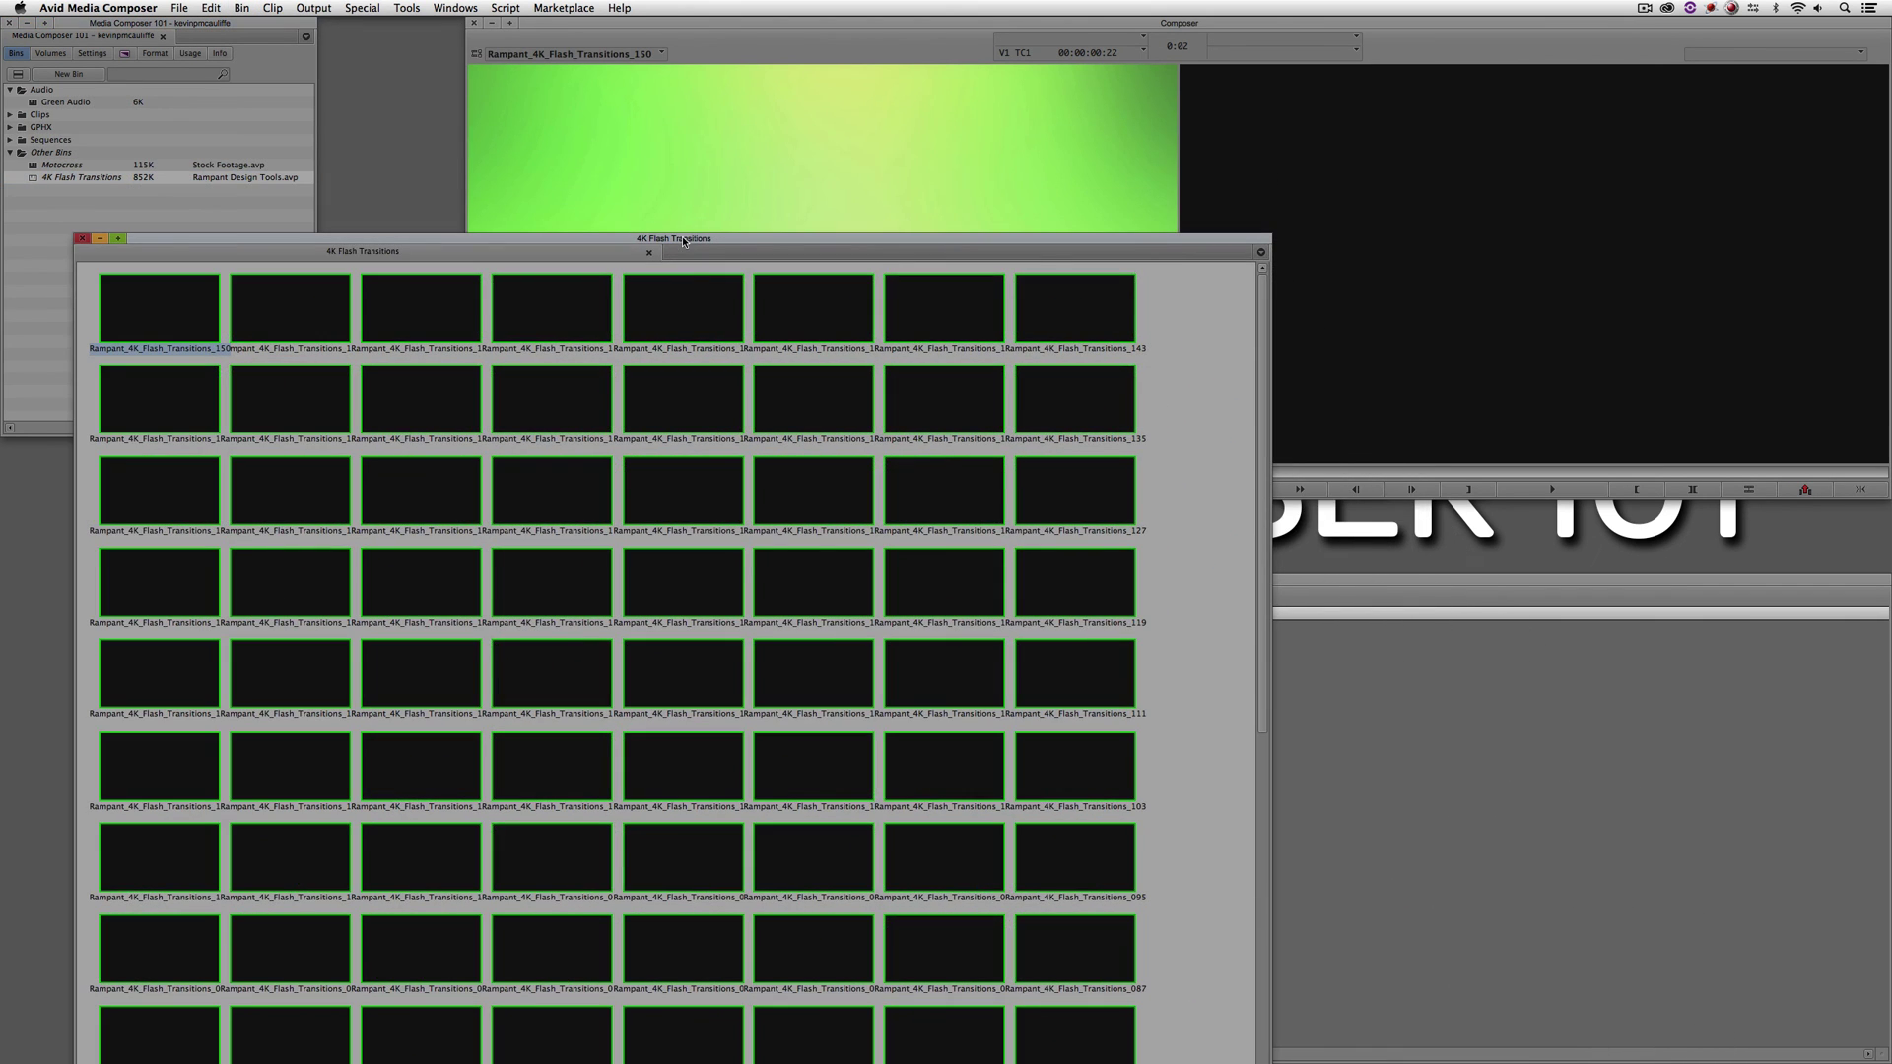
click(241, 8)
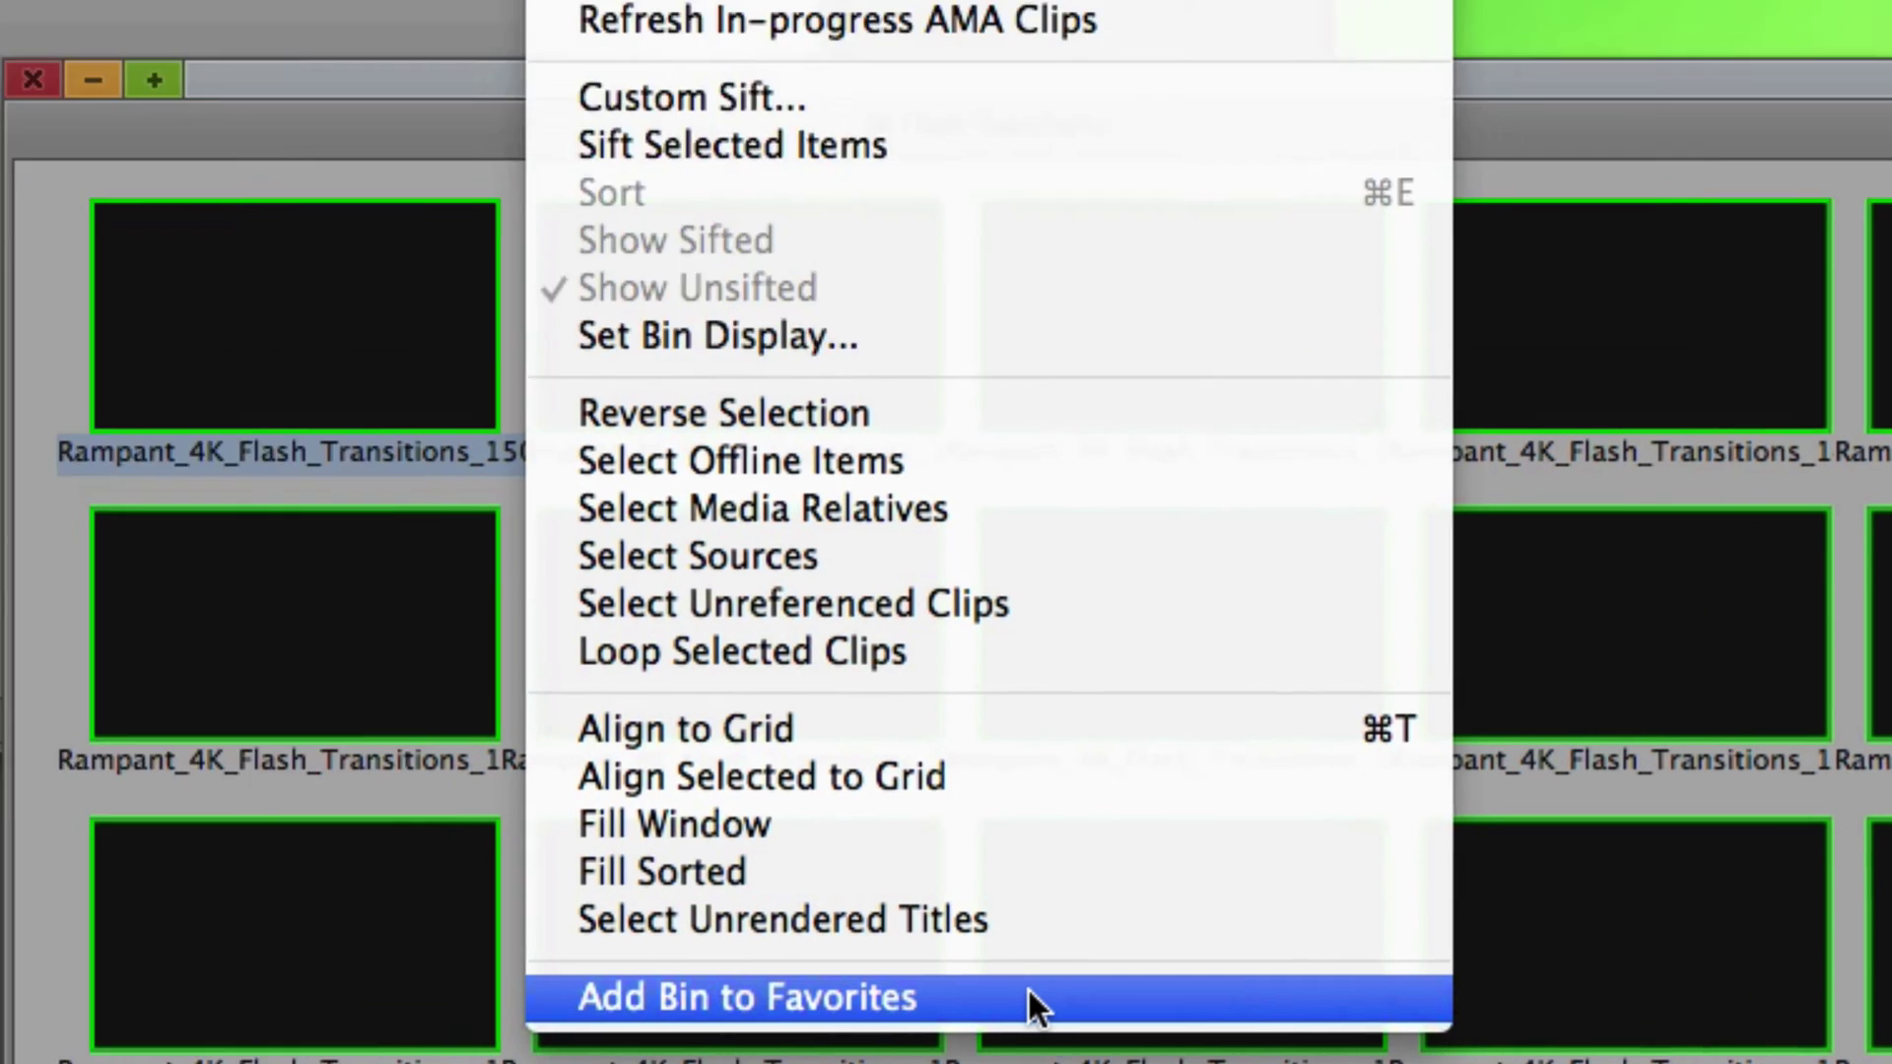
click(959, 788)
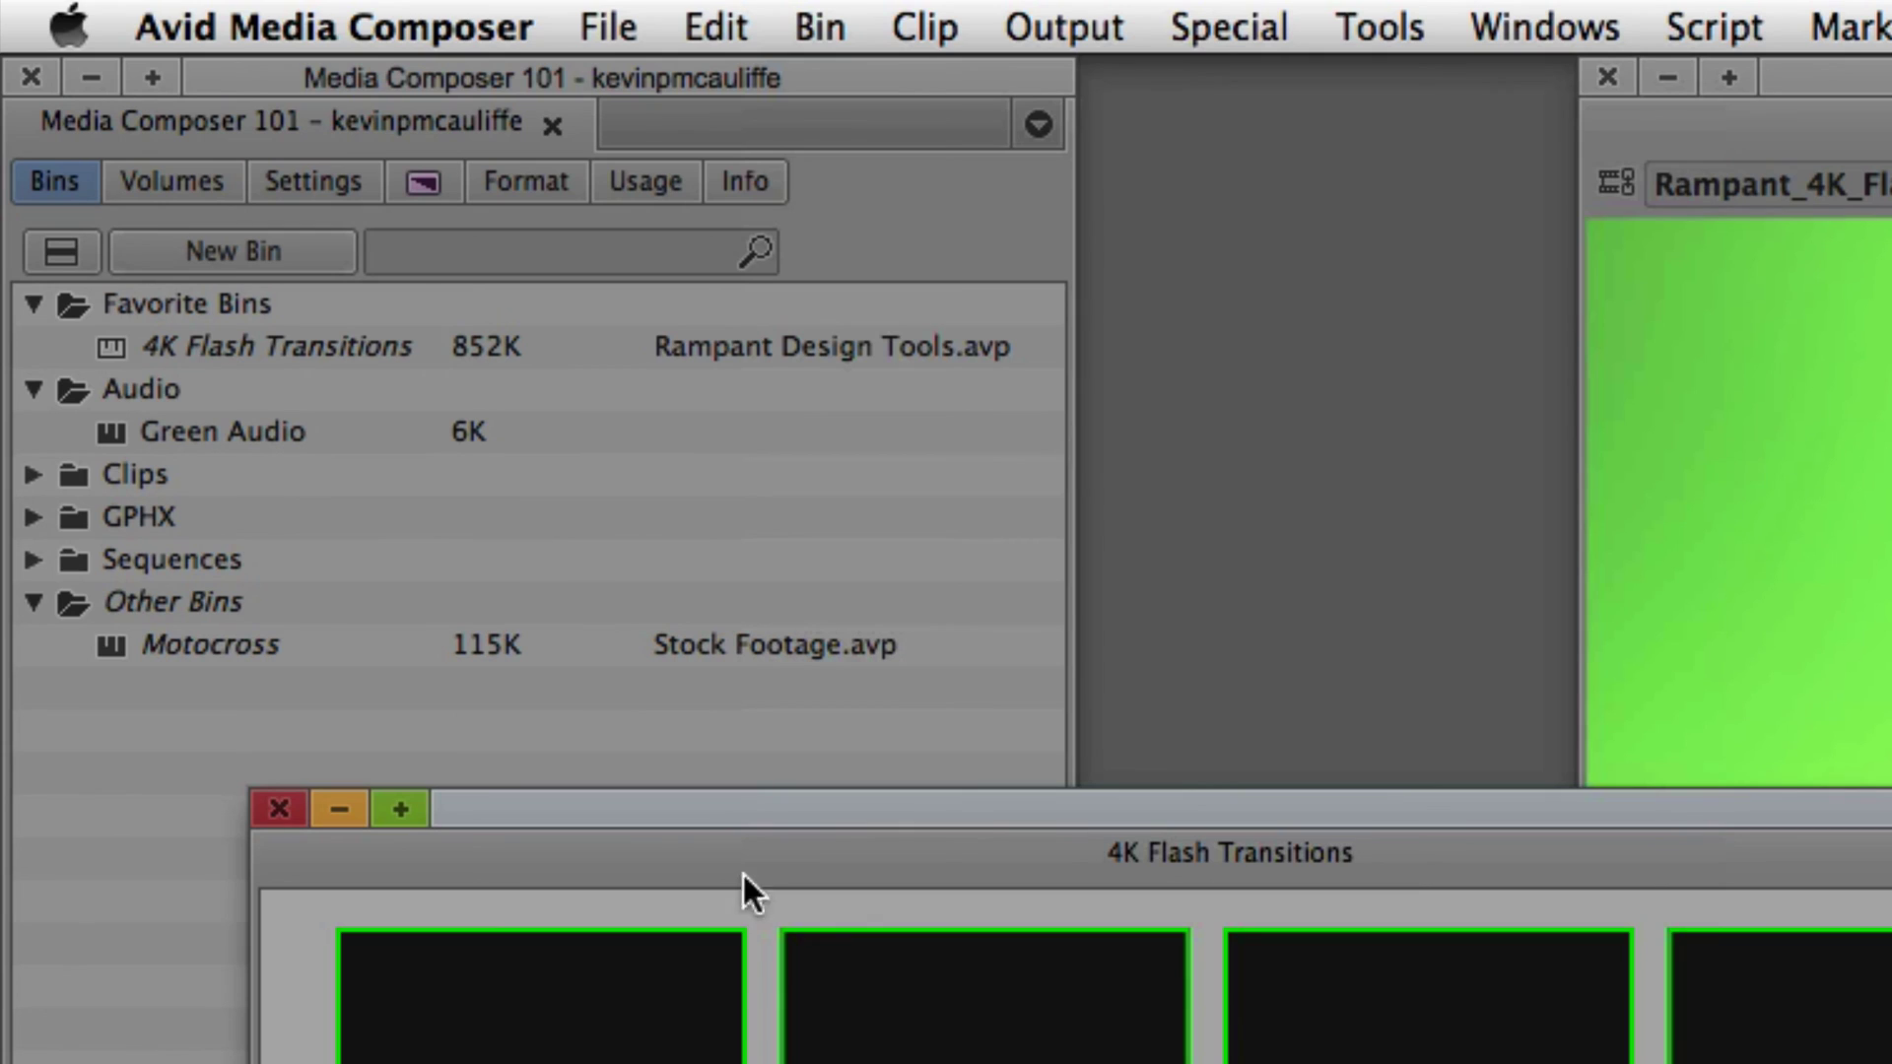
click(278, 810)
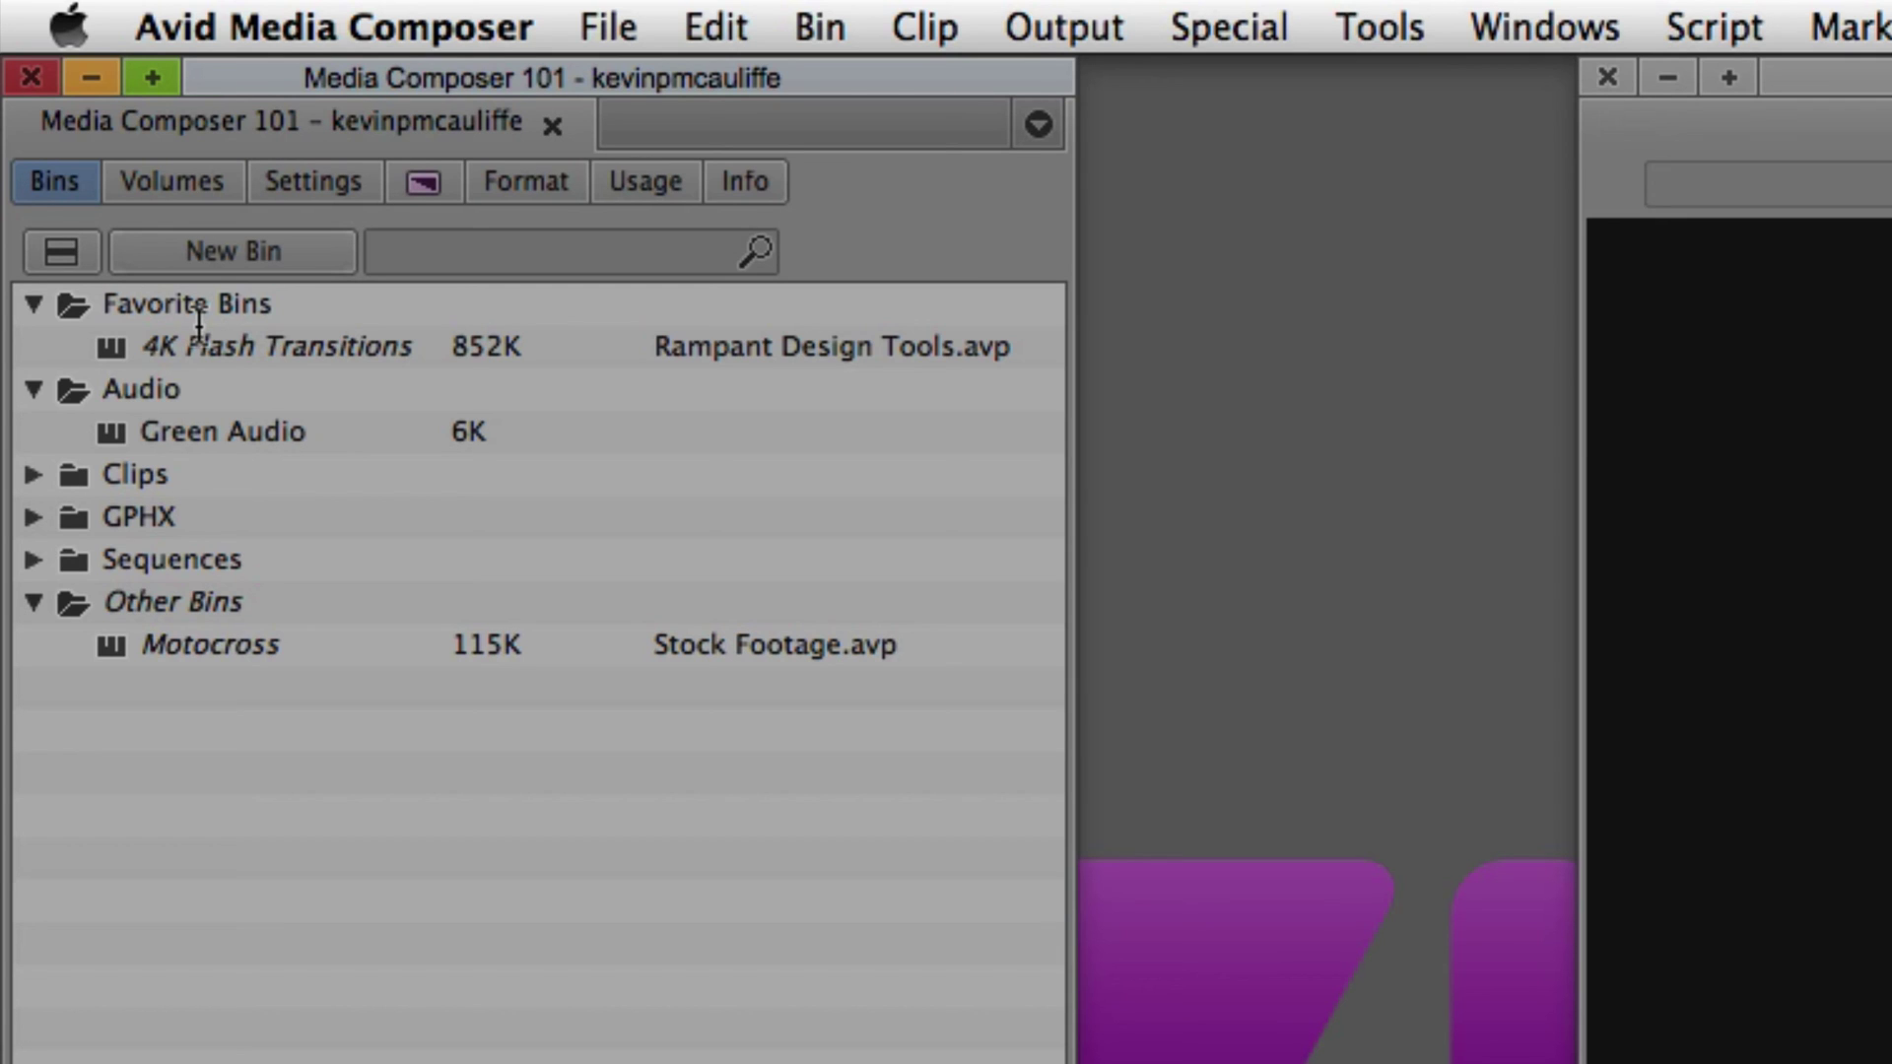
Set favorite bins to show at the Top of the Project Window in the Bin settings.
click(345, 184)
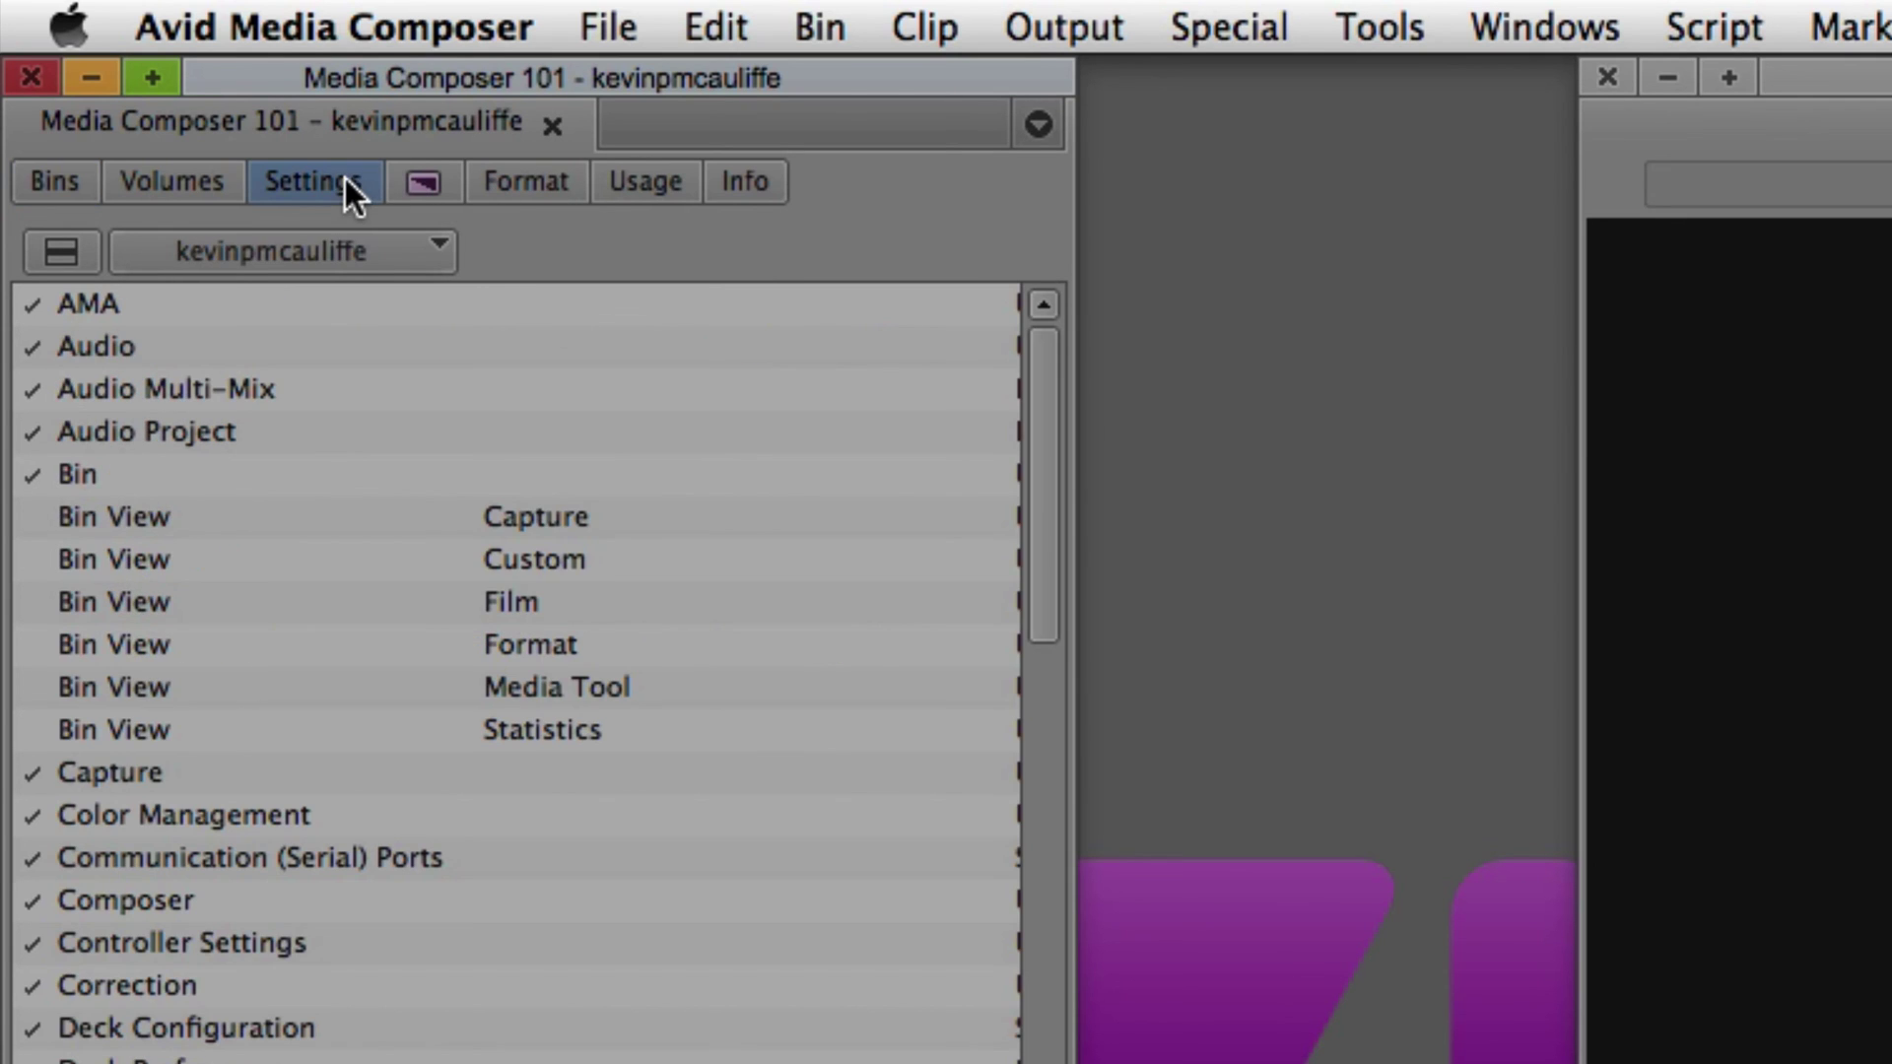
double_click(189, 499)
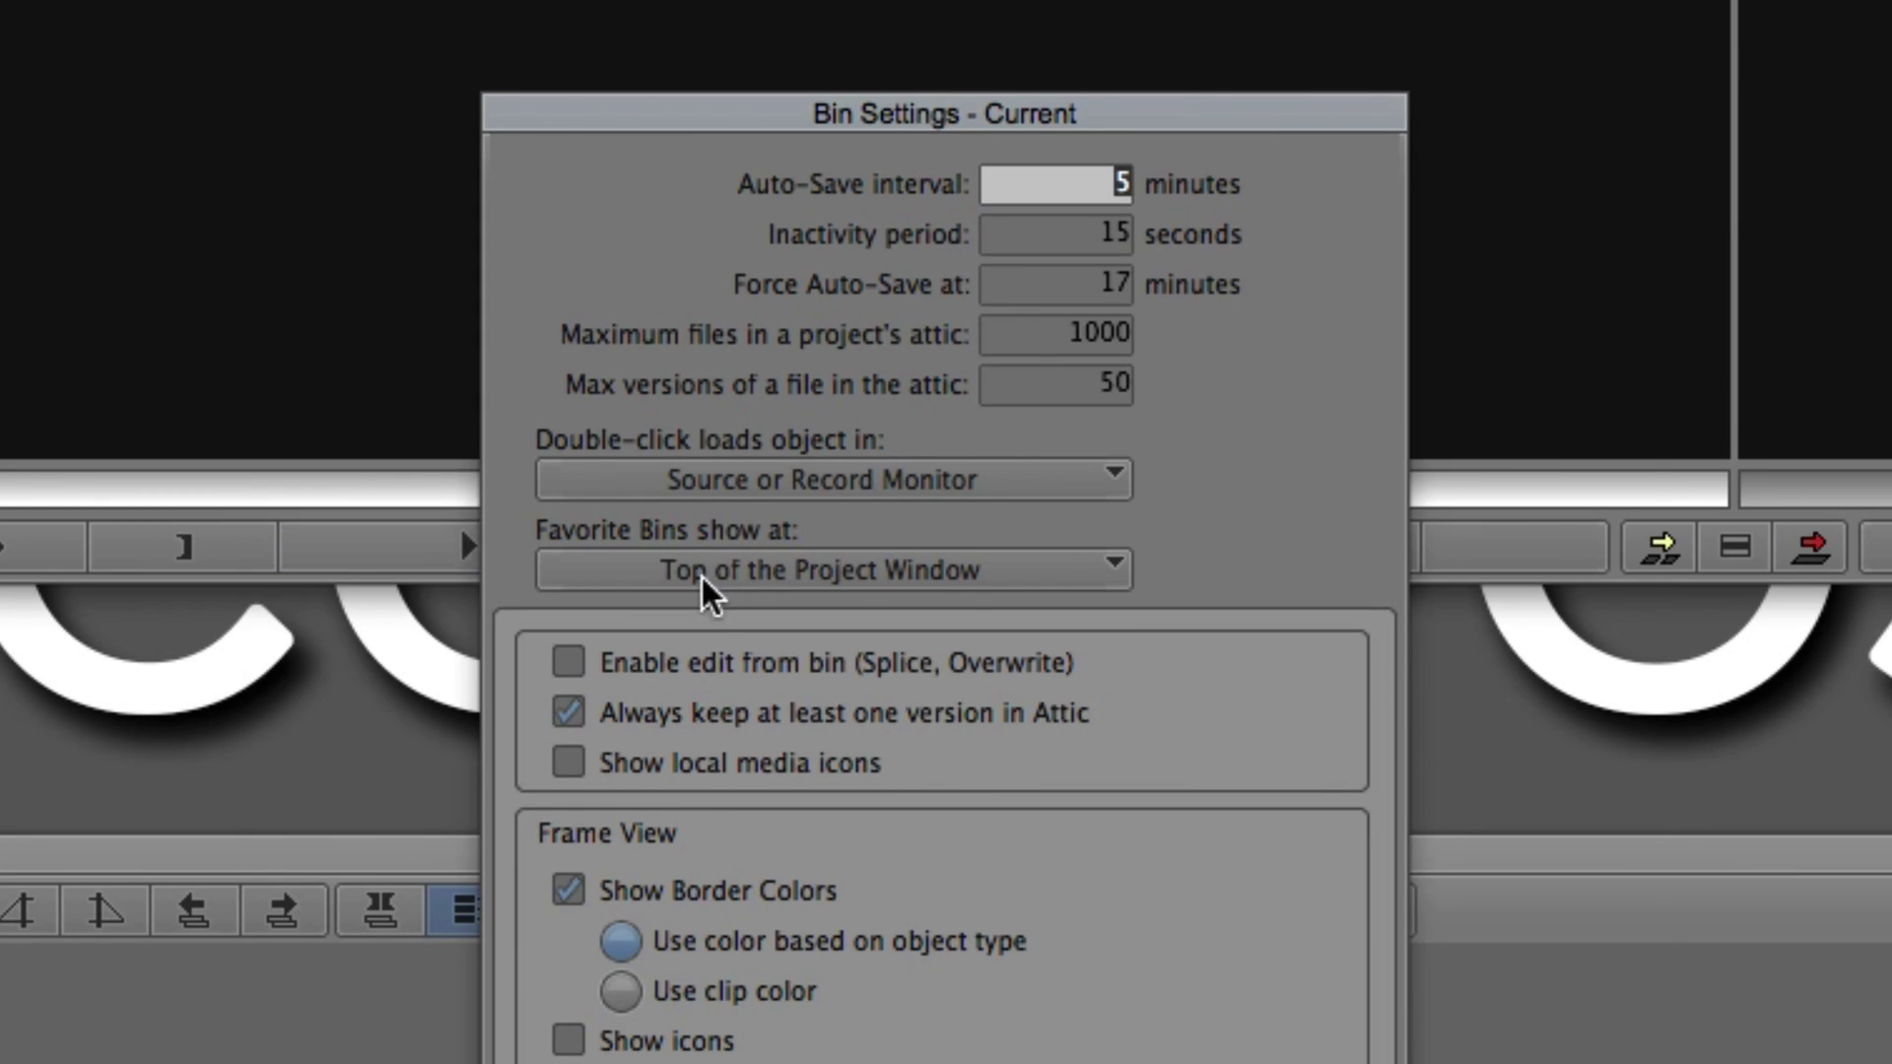
click(1077, 580)
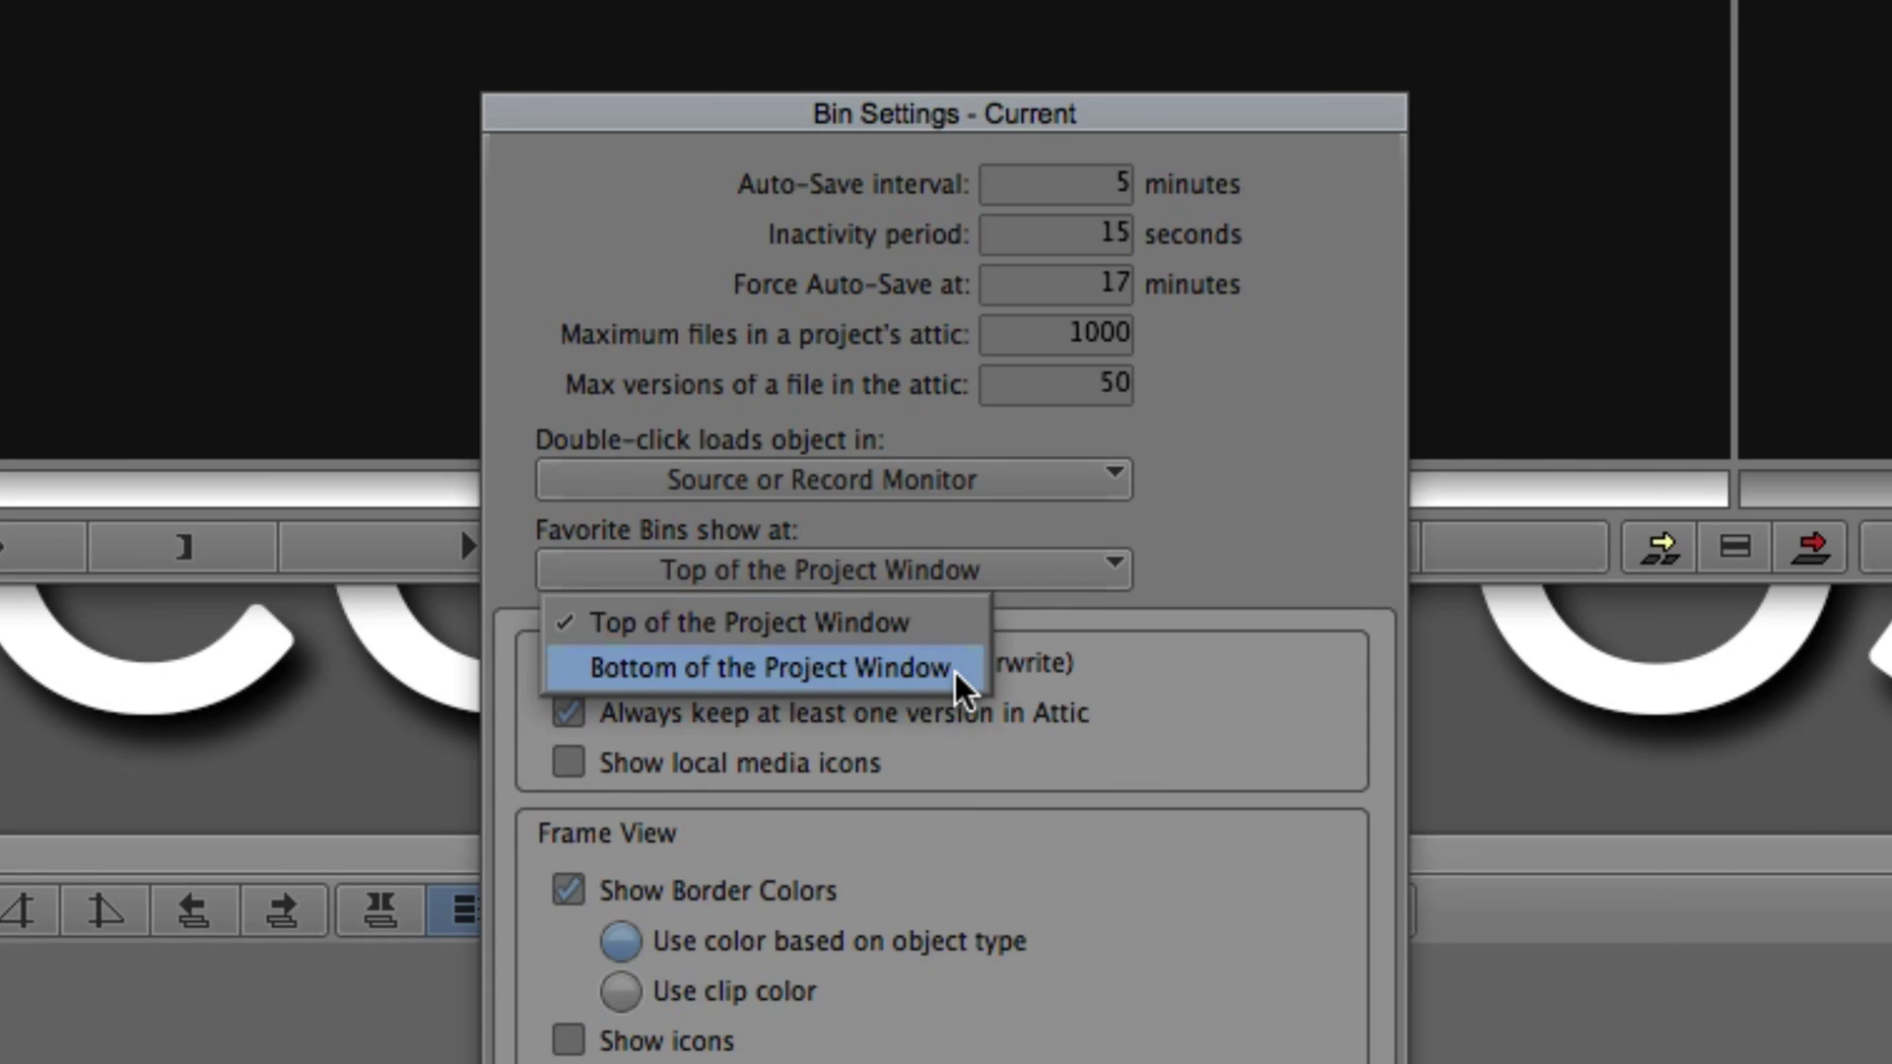
click(944, 627)
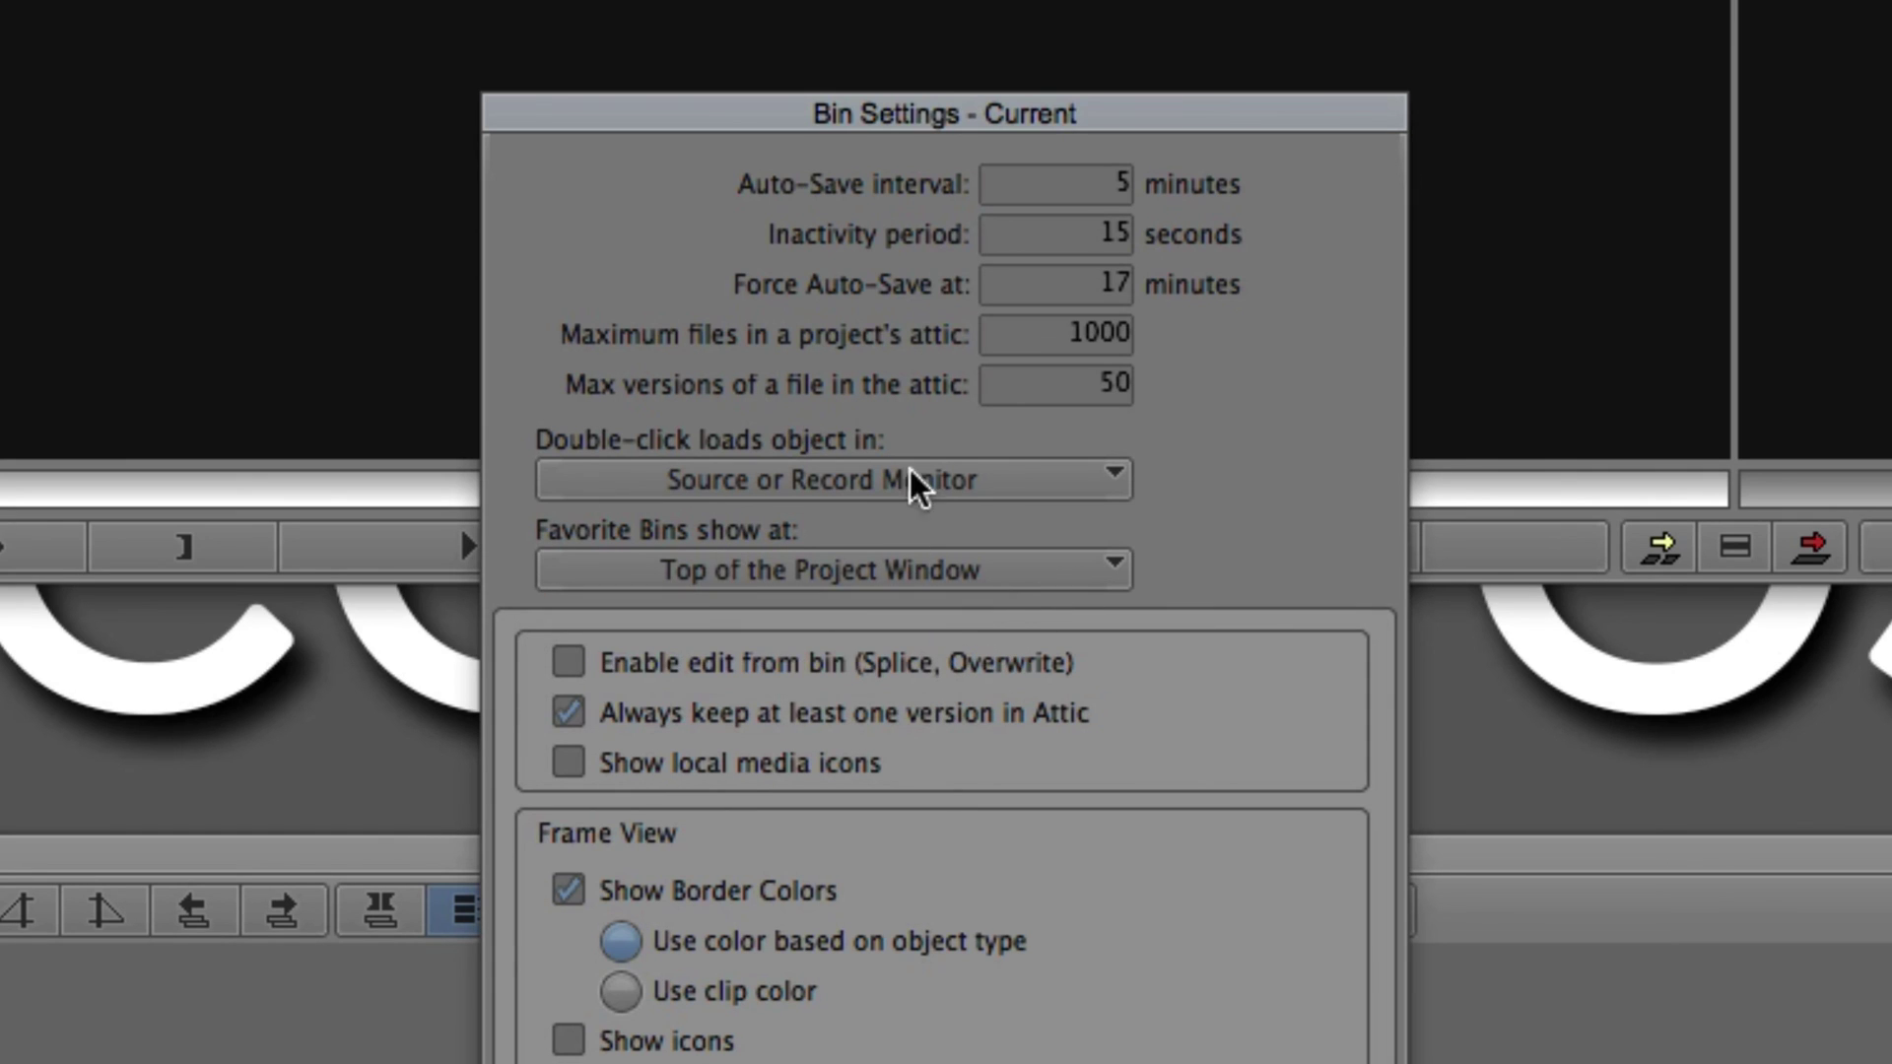
key(Return)
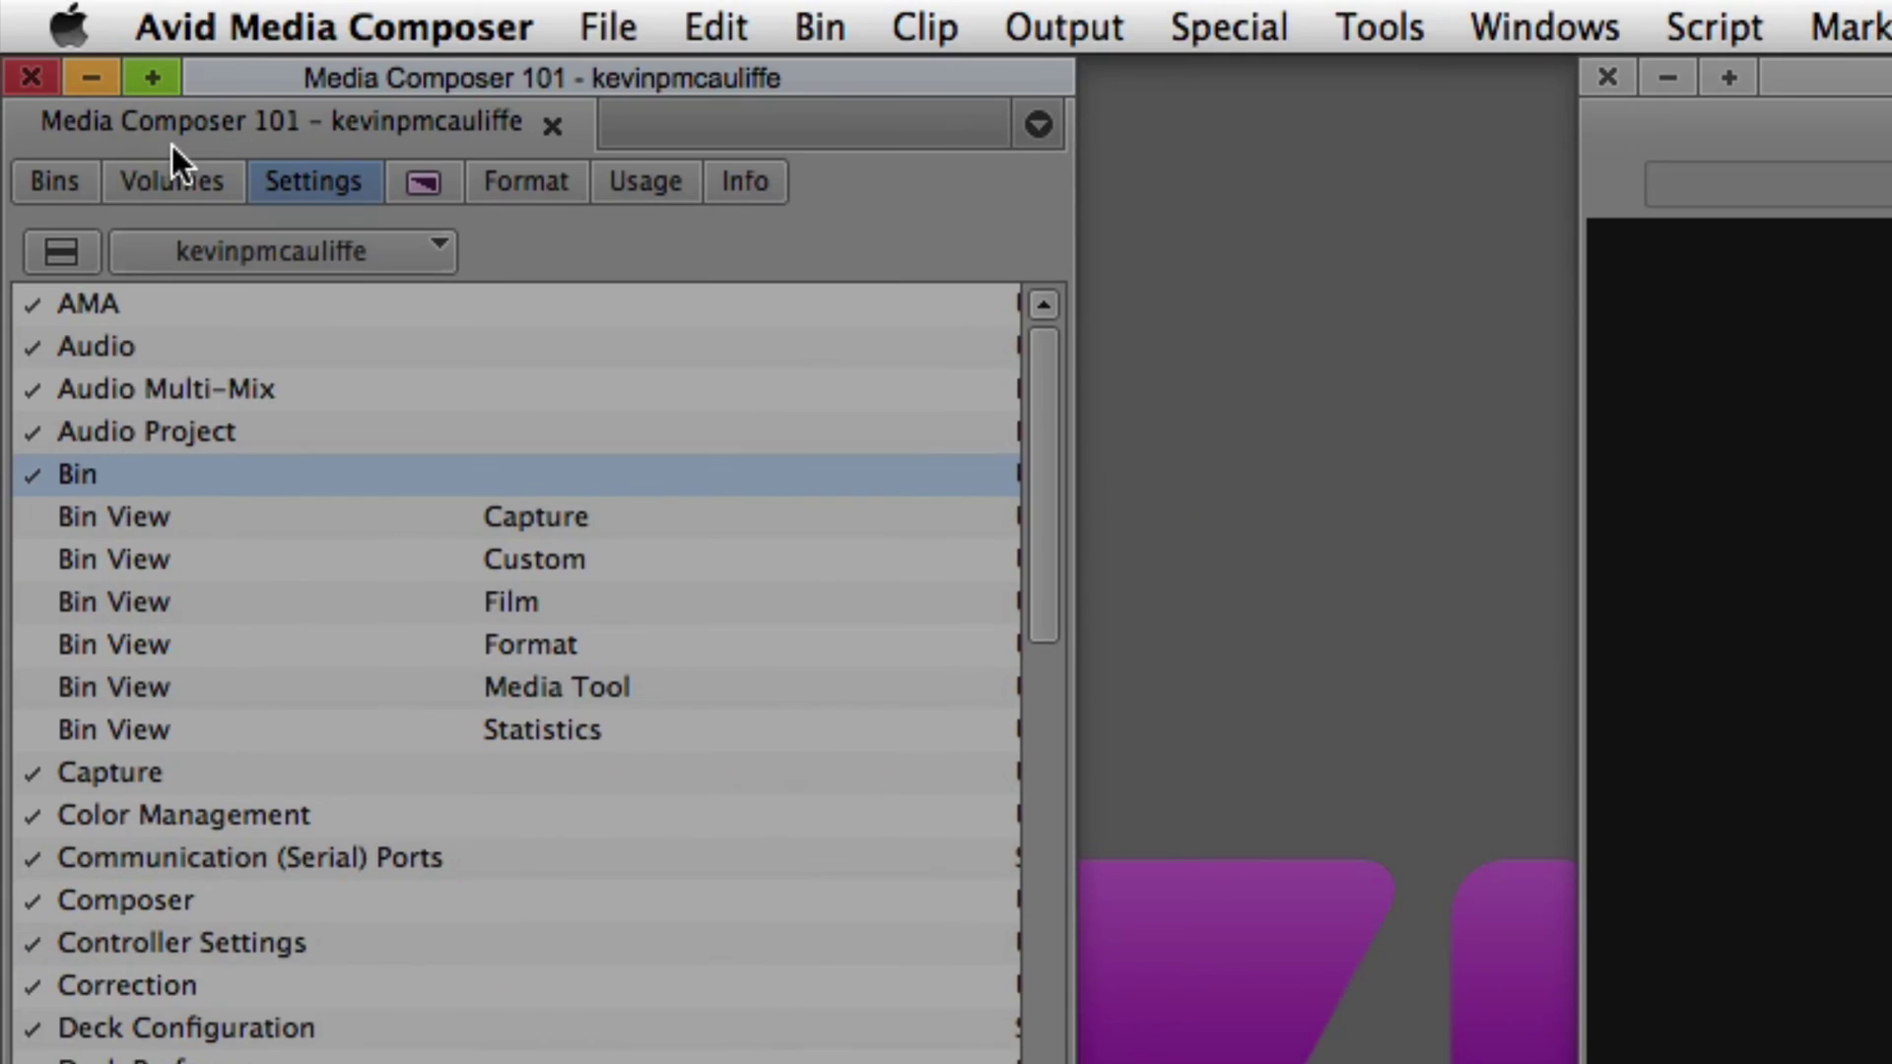
Return to the project's bin list and collapse the Audio and Other Bins folders.
click(54, 181)
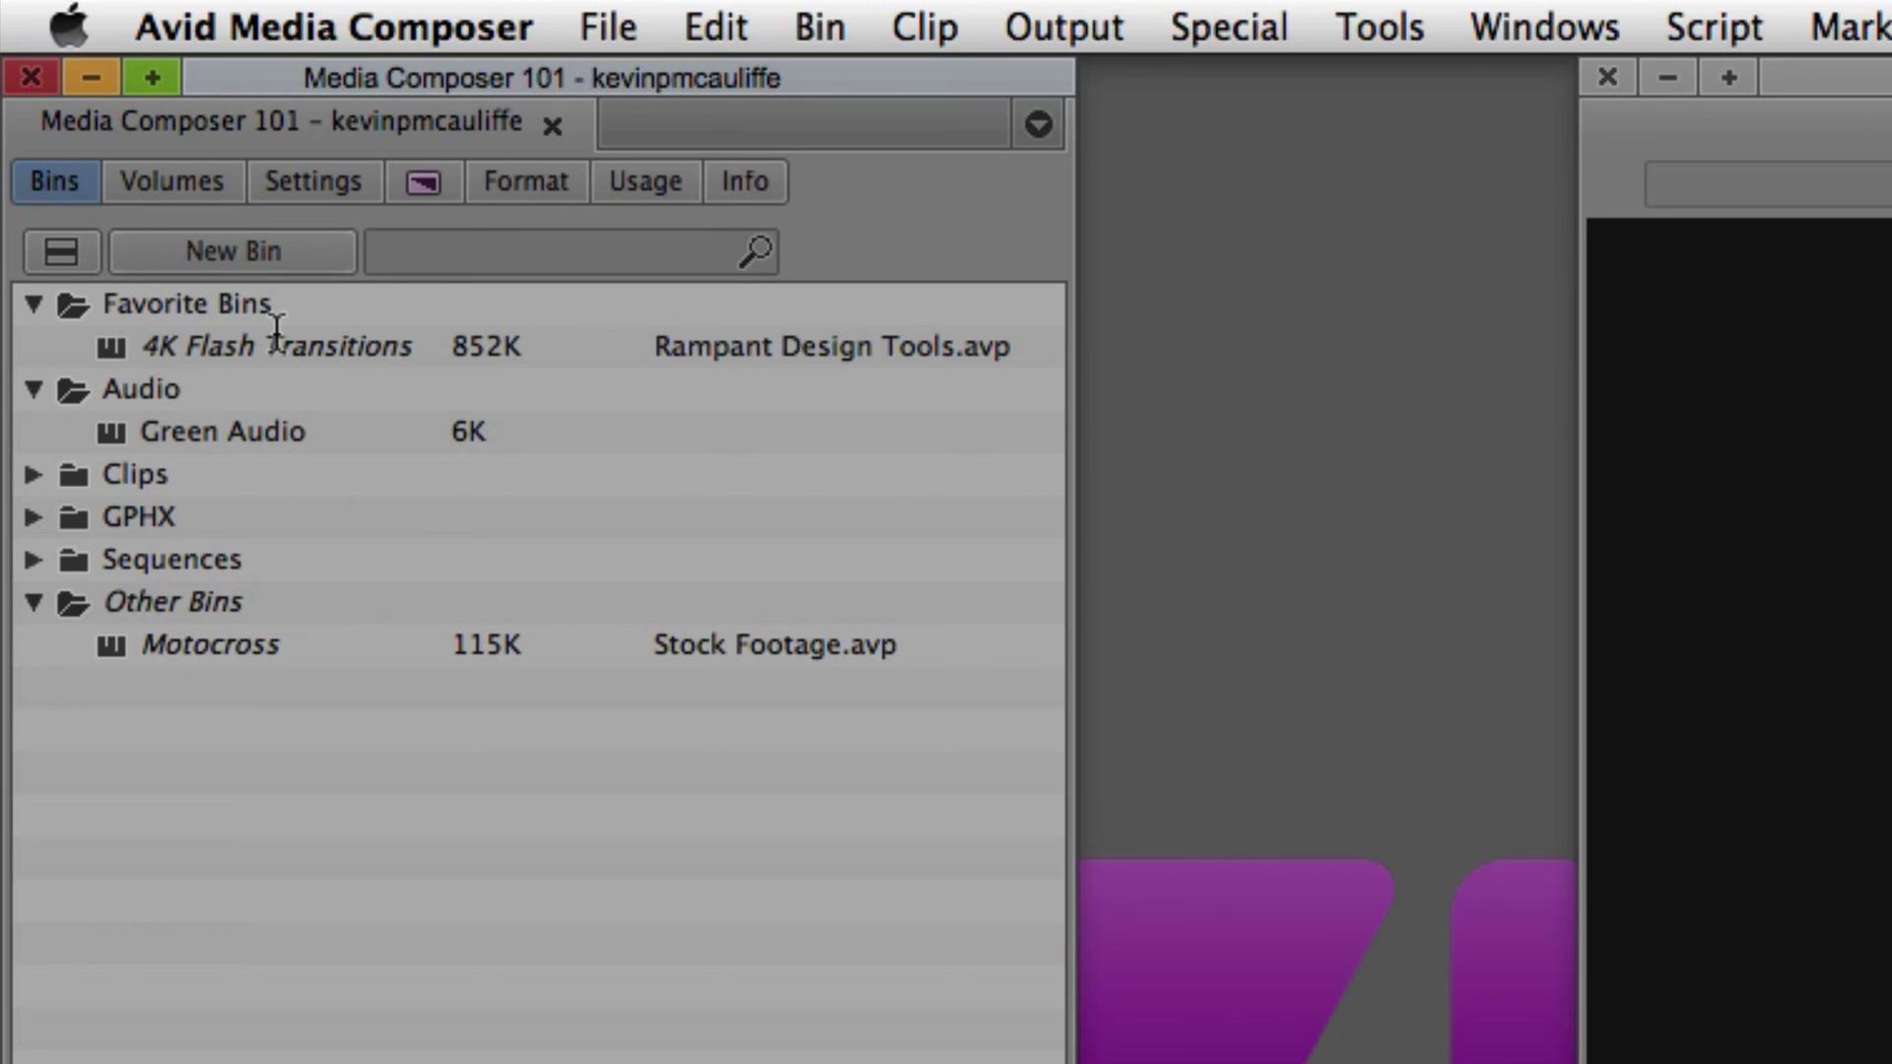
click(34, 389)
click(32, 560)
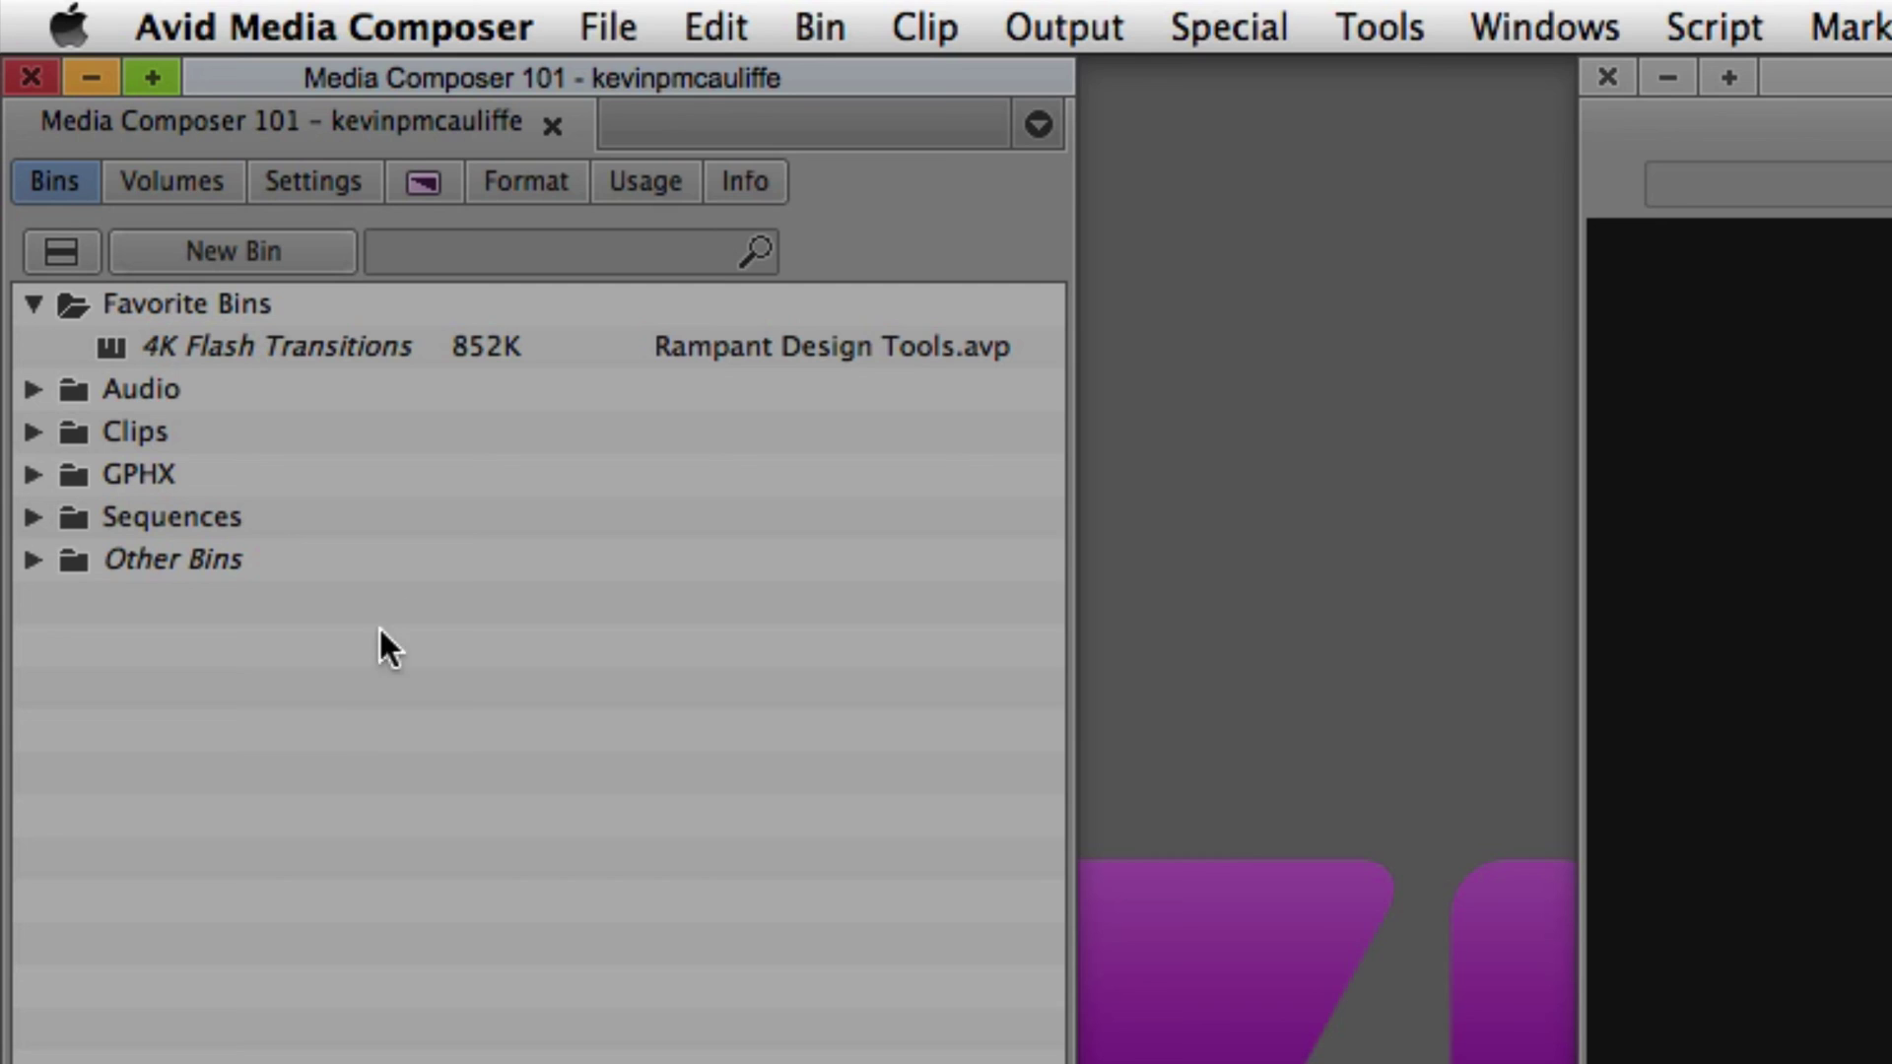
Search the project's bins by name for "BLUE", "red", "yellow" and "gre" in turn.
click(565, 251)
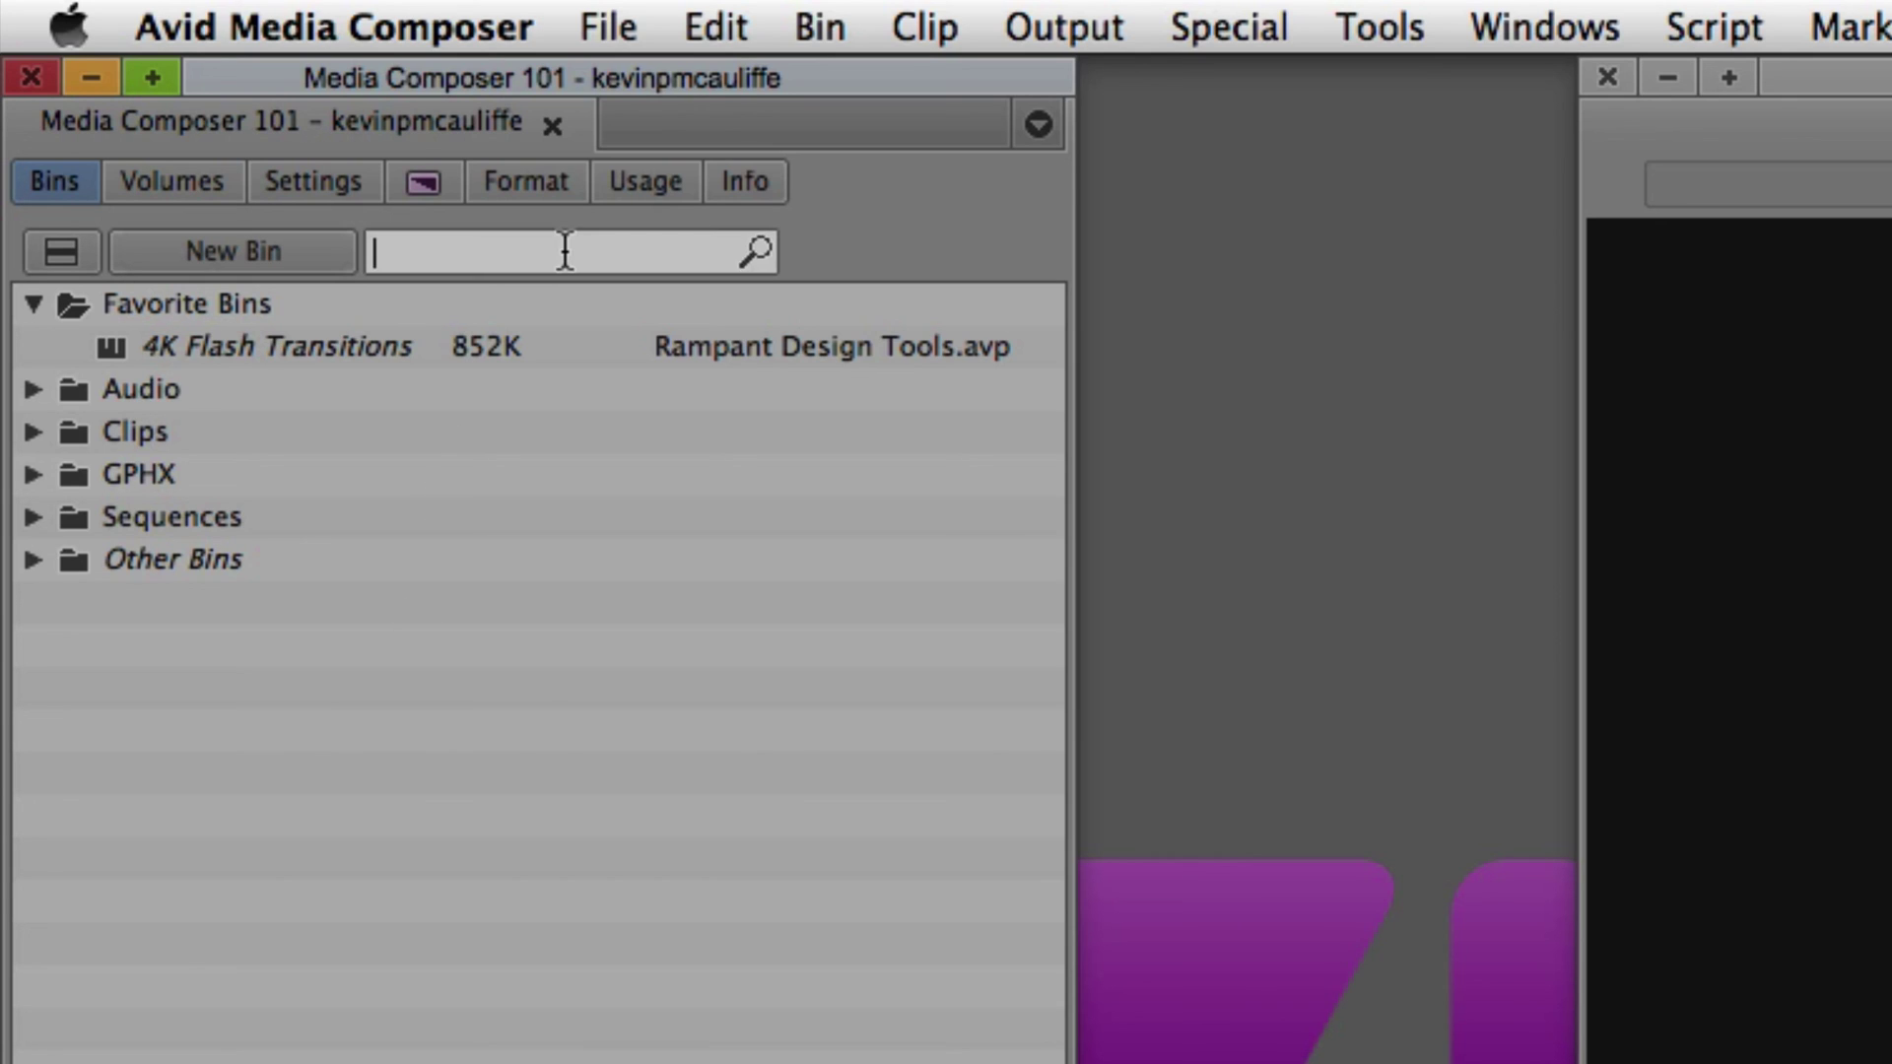
text(BLUE)
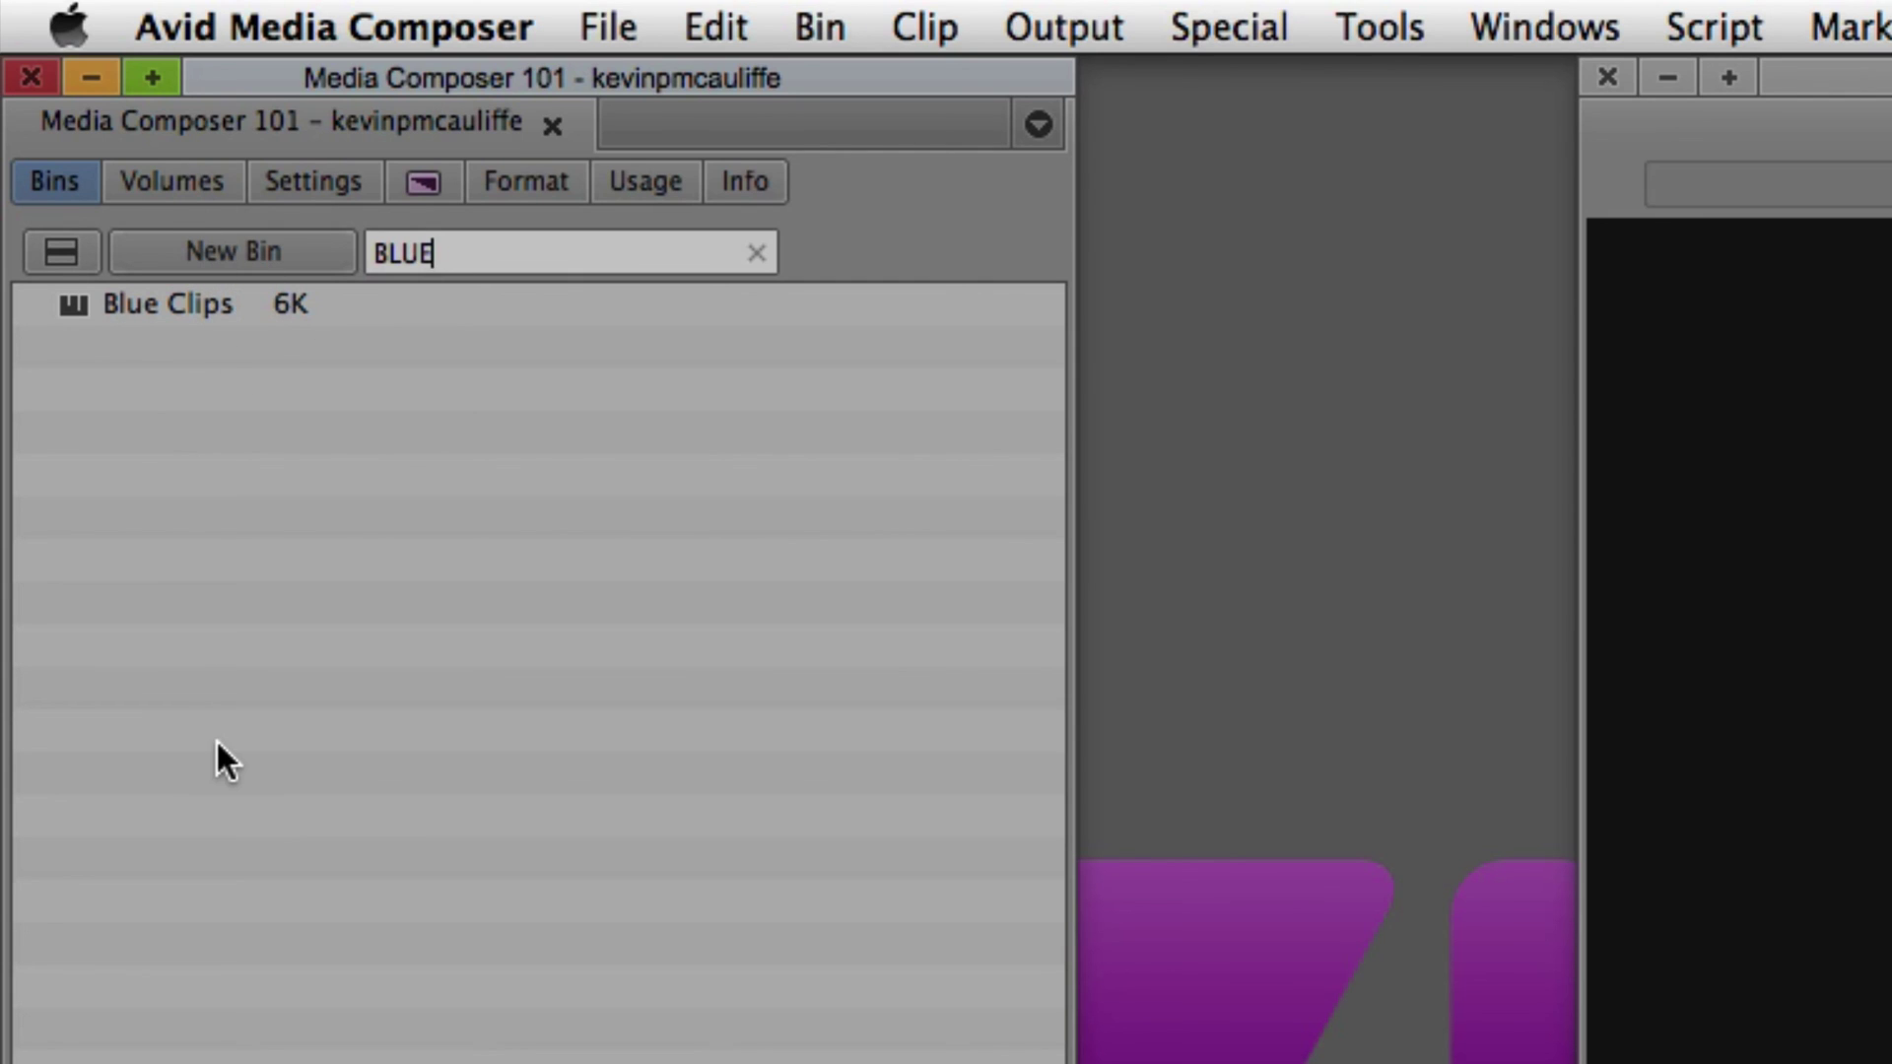
double_click(464, 253)
text(re)
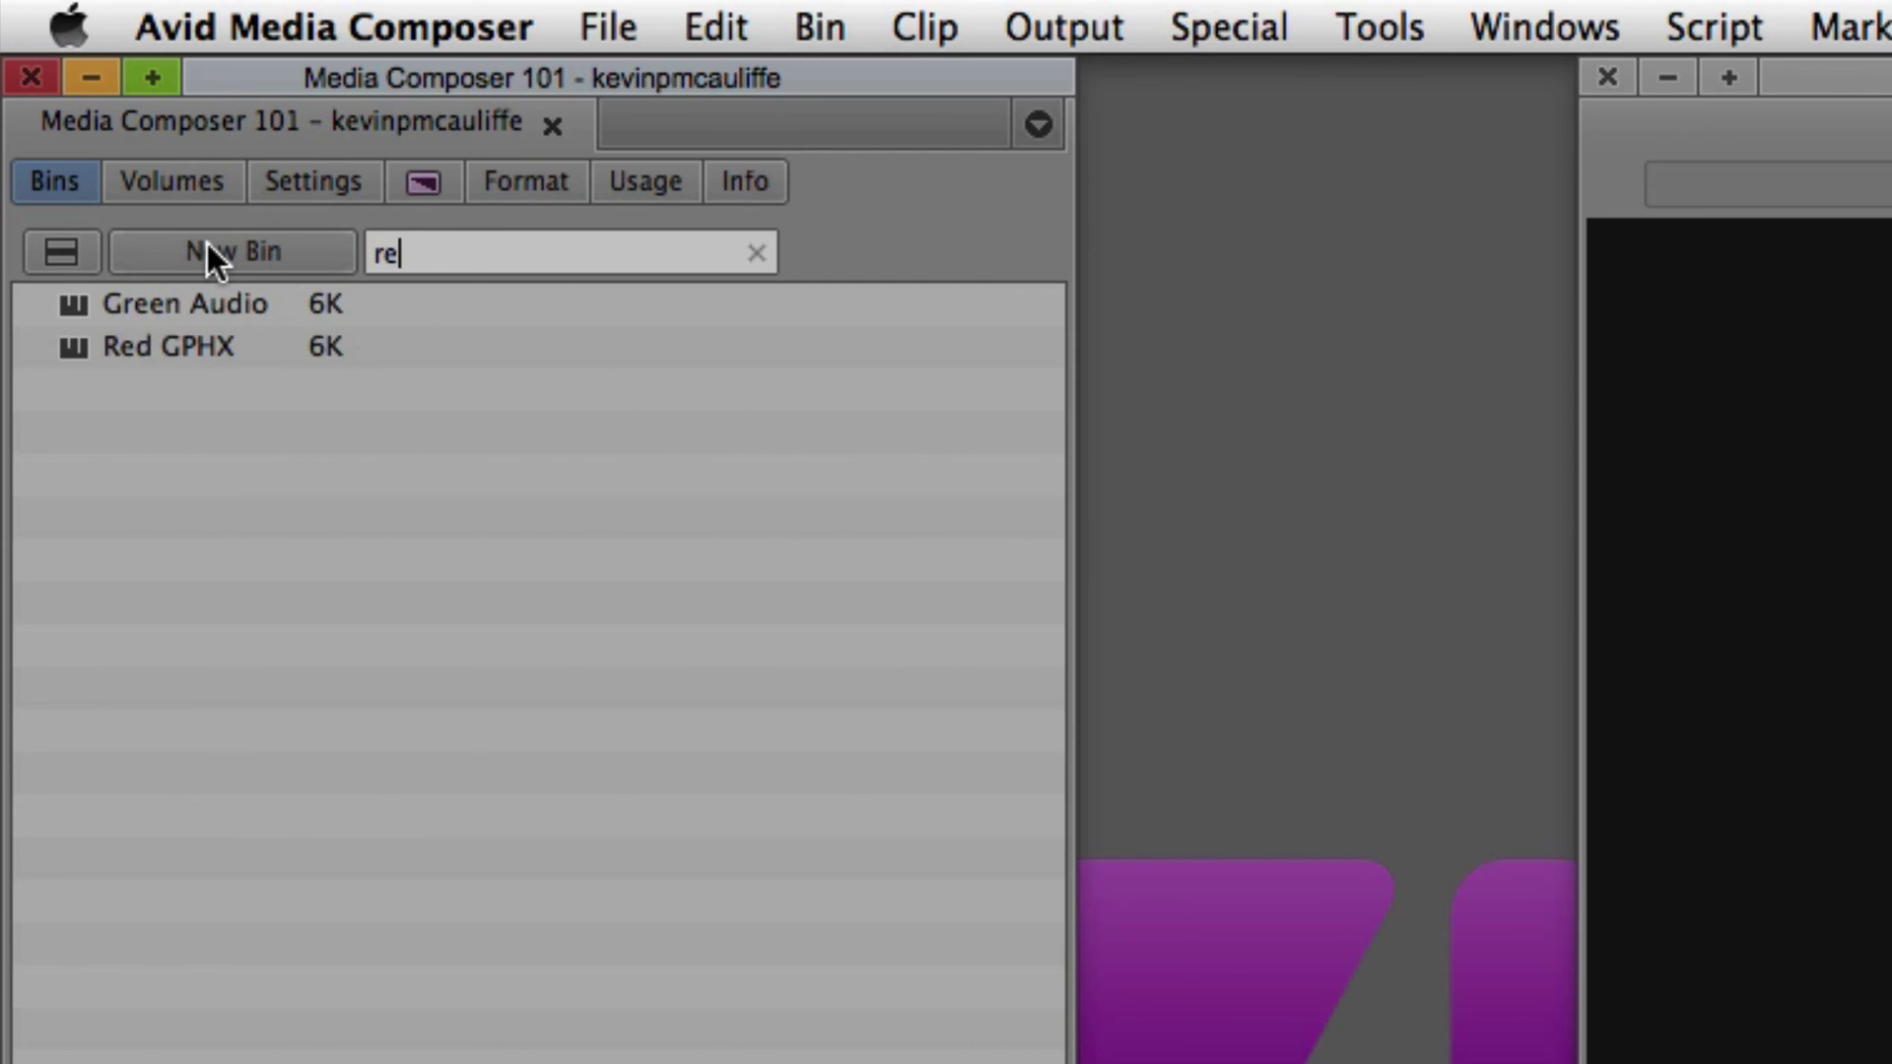
text(d)
double_click(465, 253)
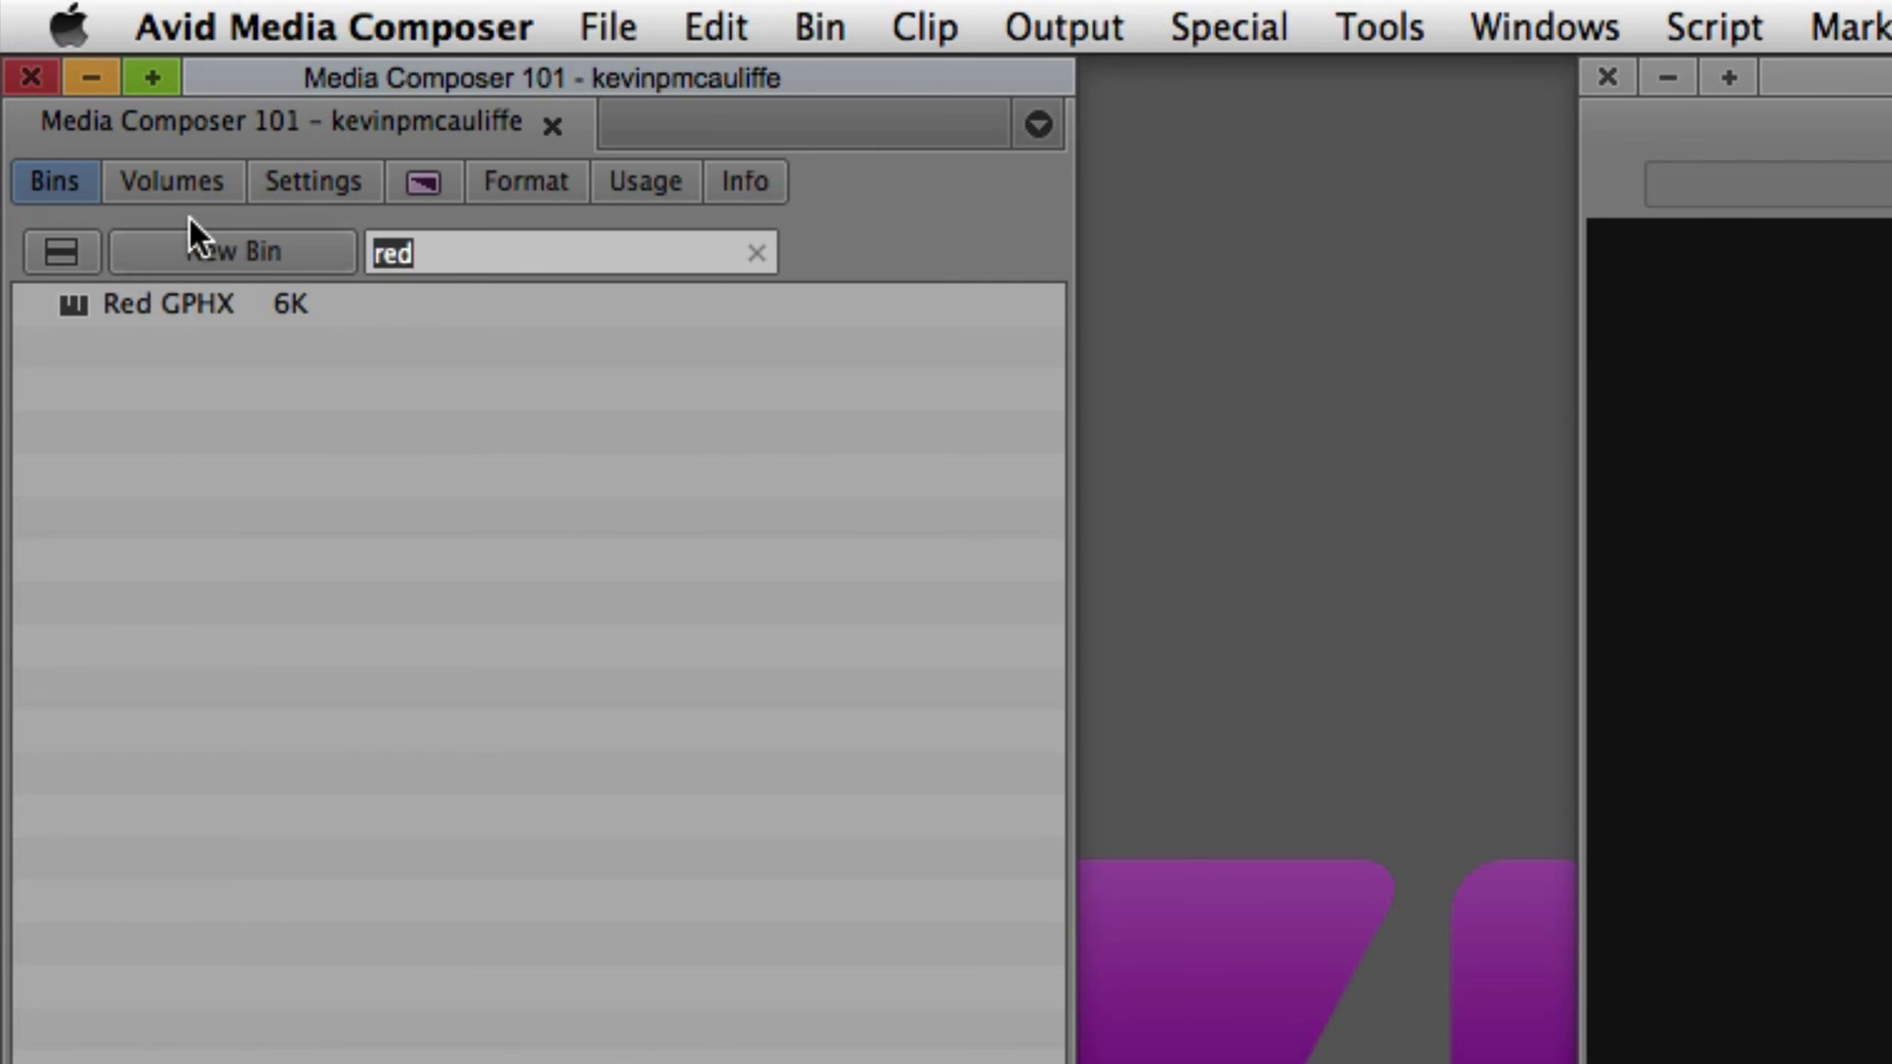
text(yellow)
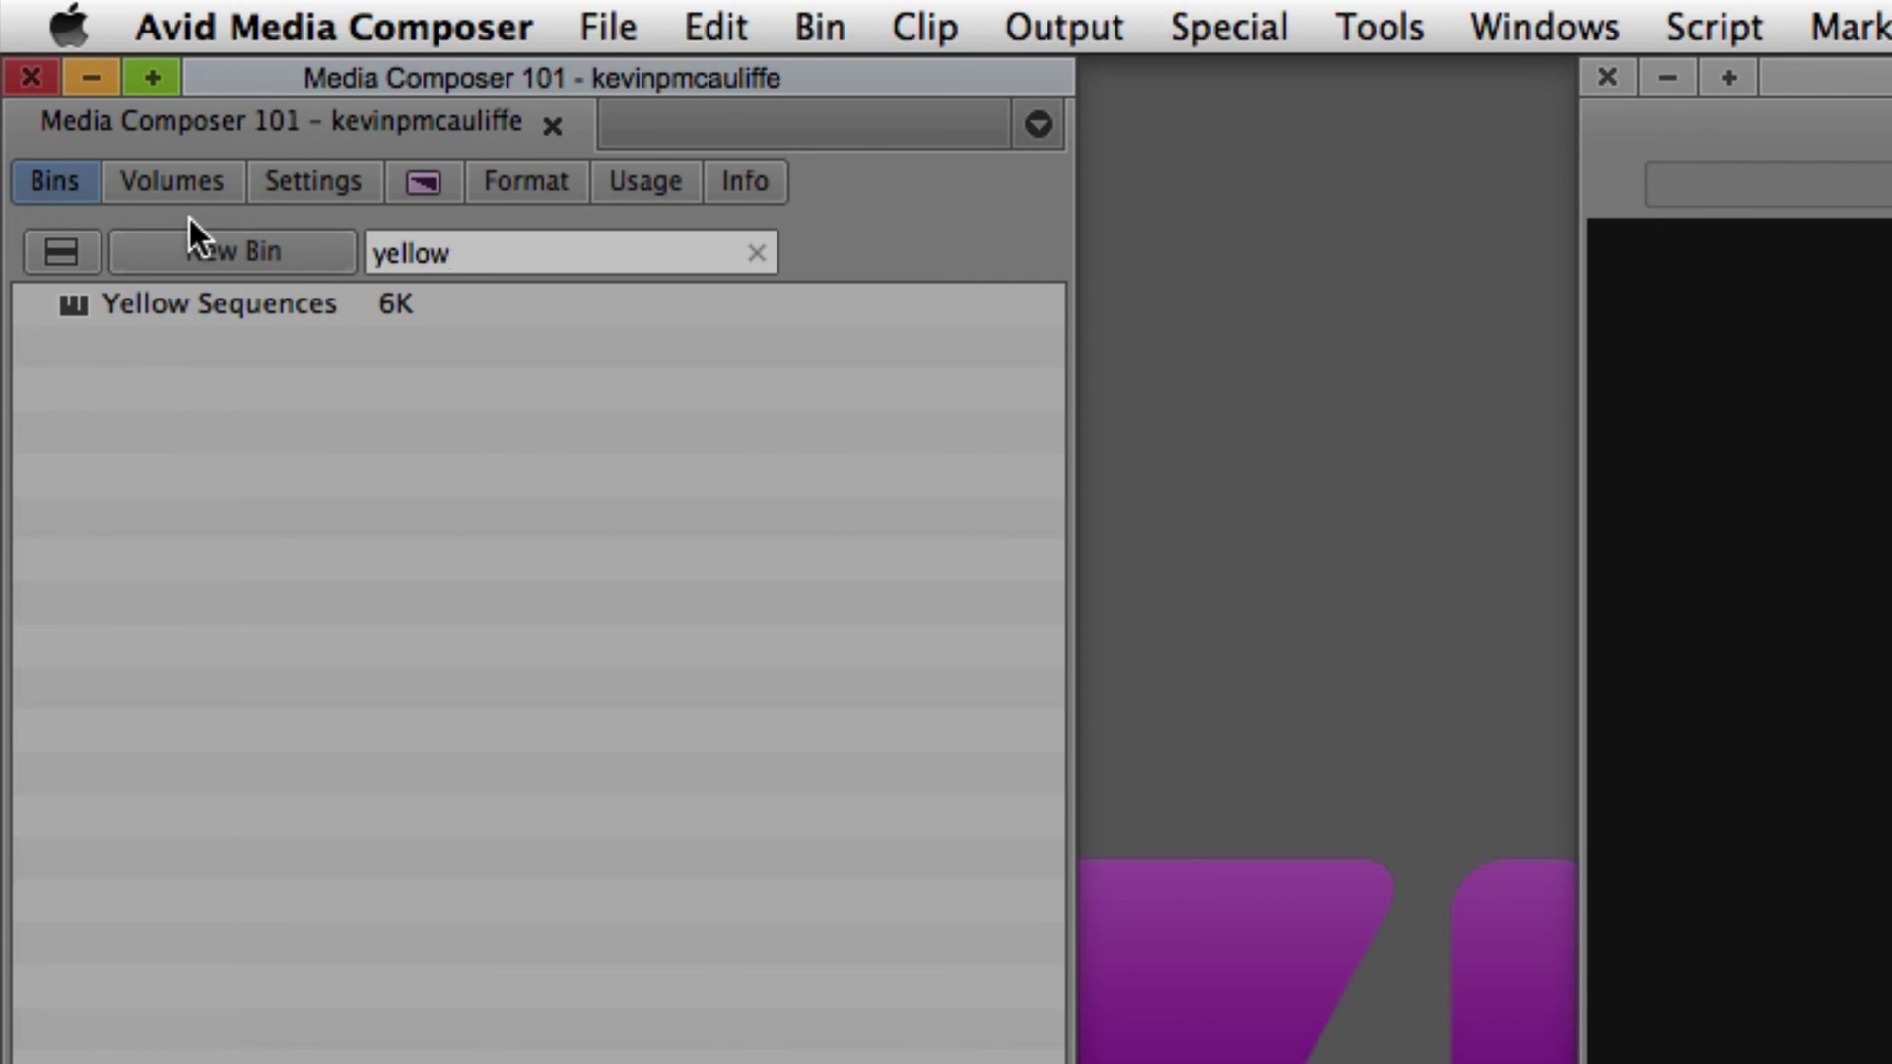
double_click(478, 253)
text(gre)
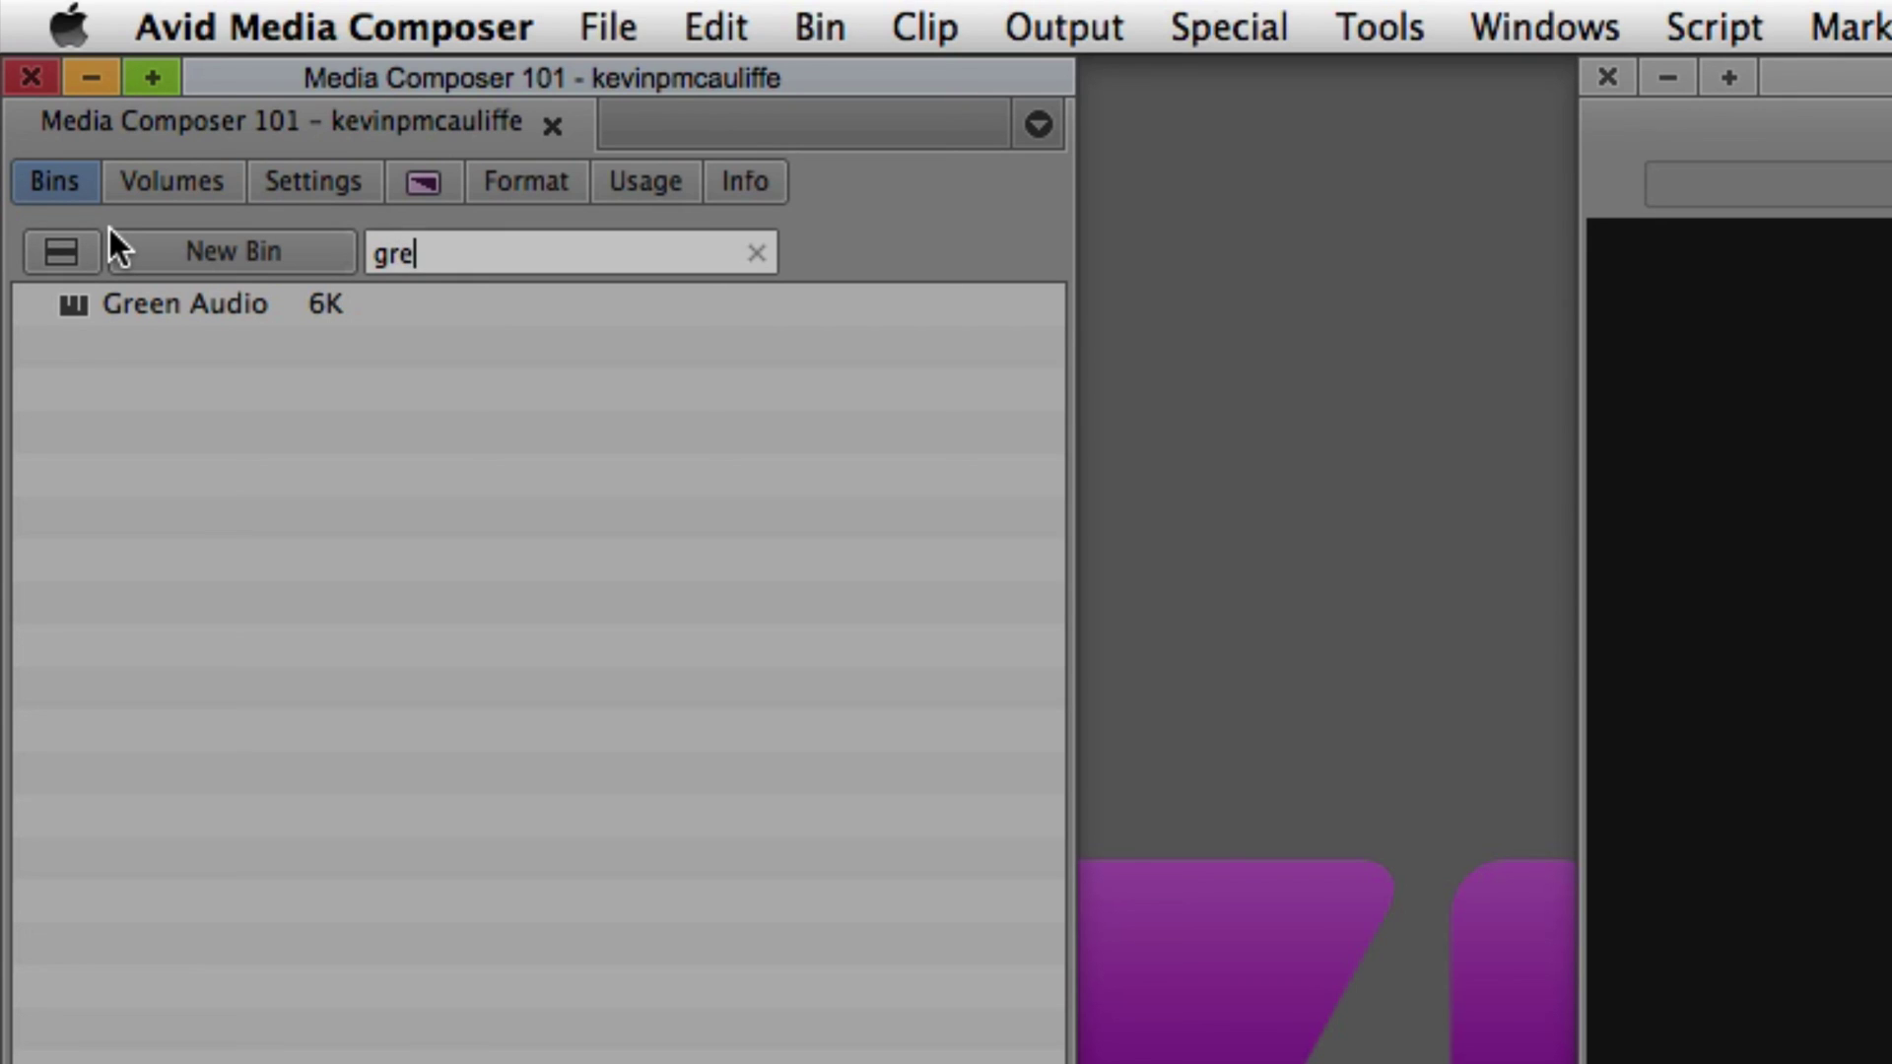
click(514, 650)
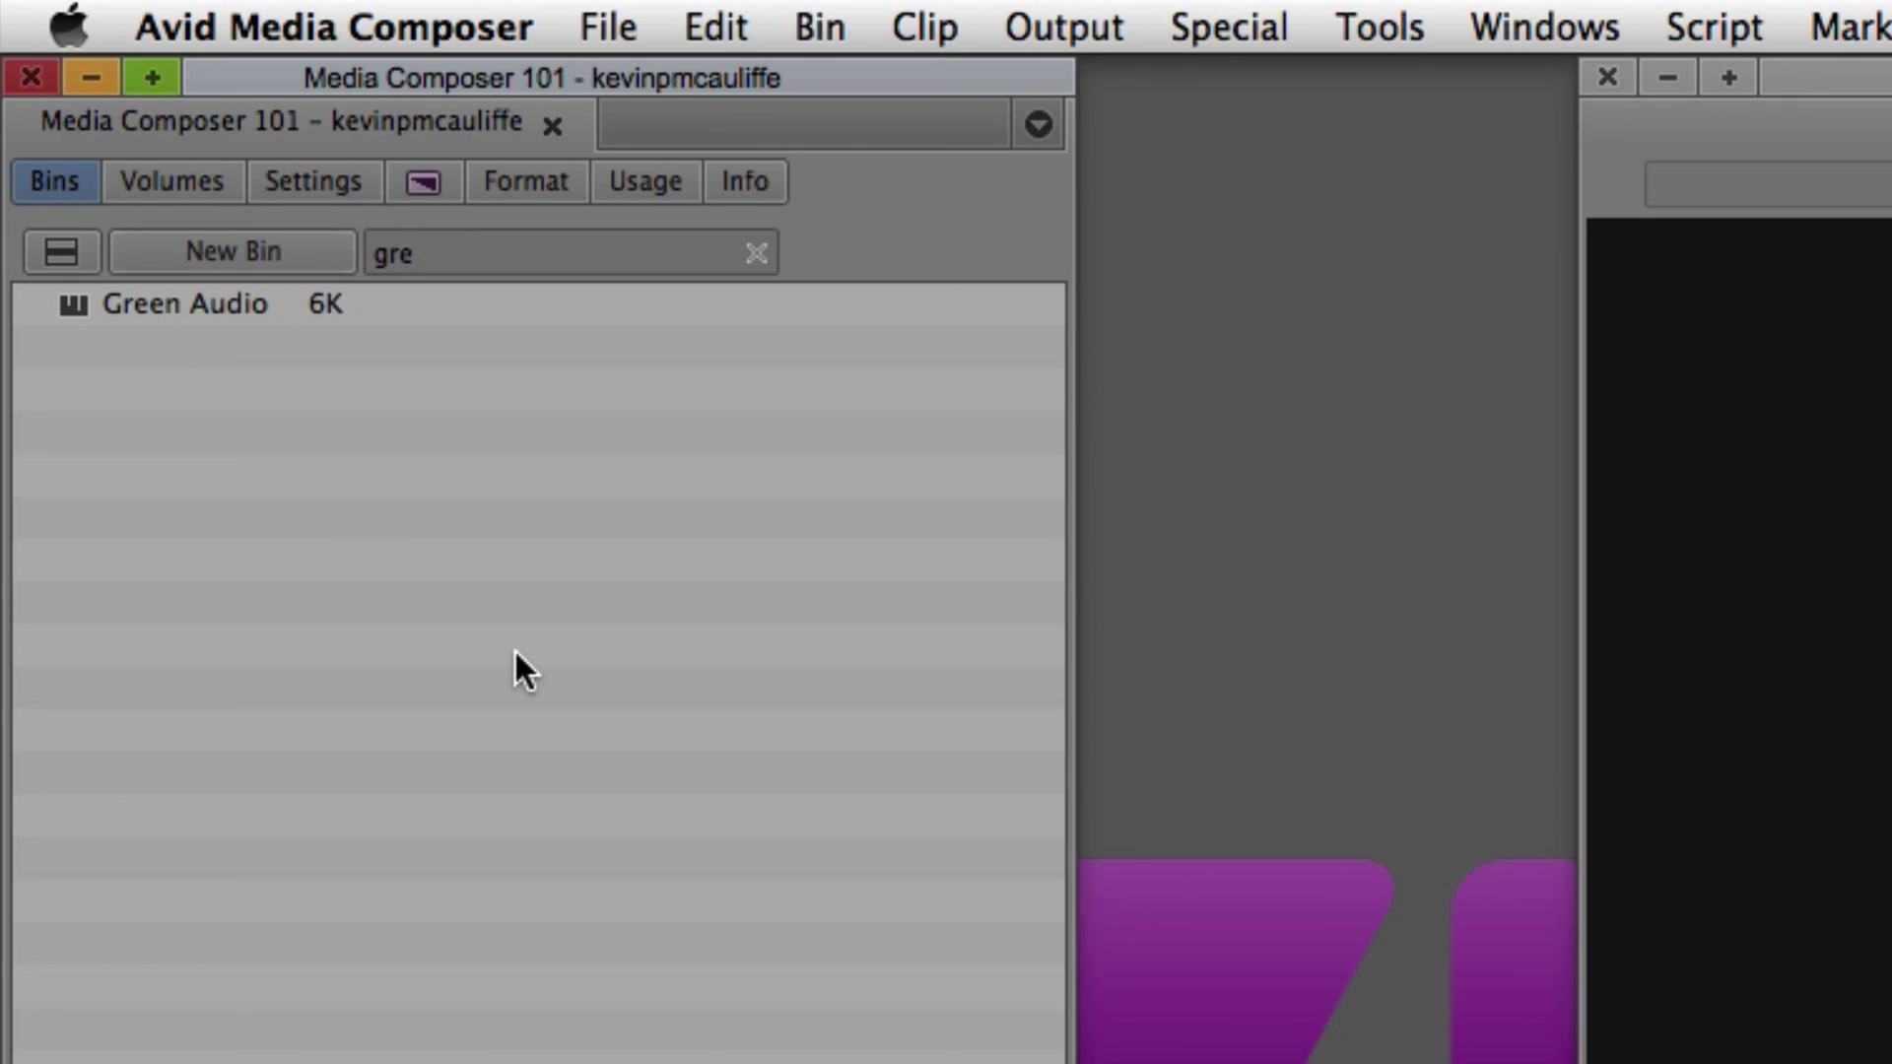